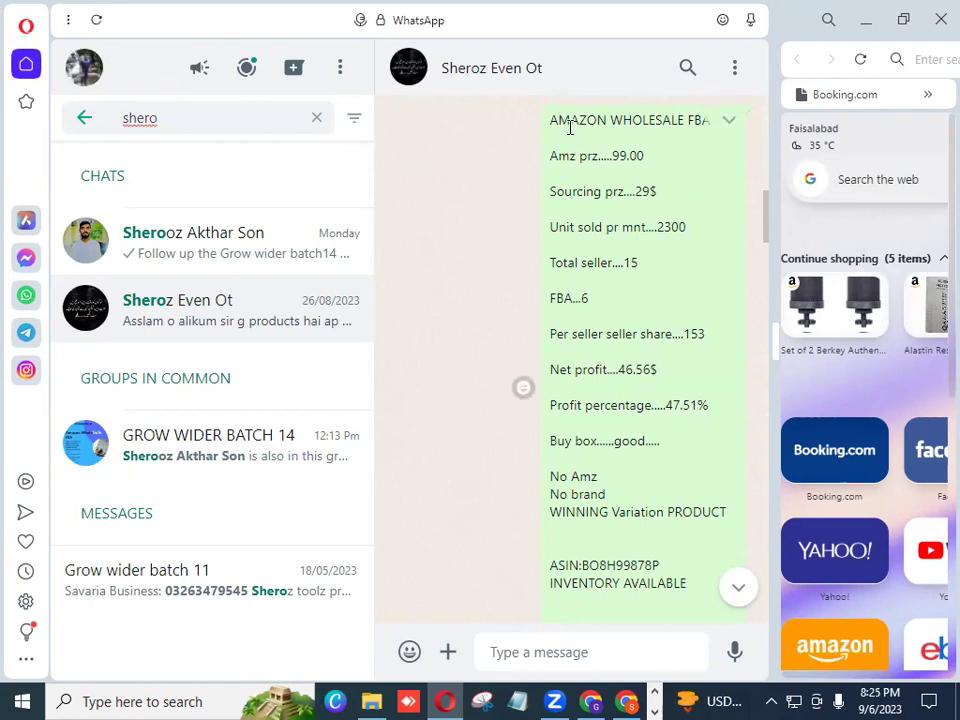
Highlight the Amazon Wholesale FBA USA heading, Amazon price, sourcing price and monthly units sold lines in the product message.
left_click_drag(552, 121, 750, 133)
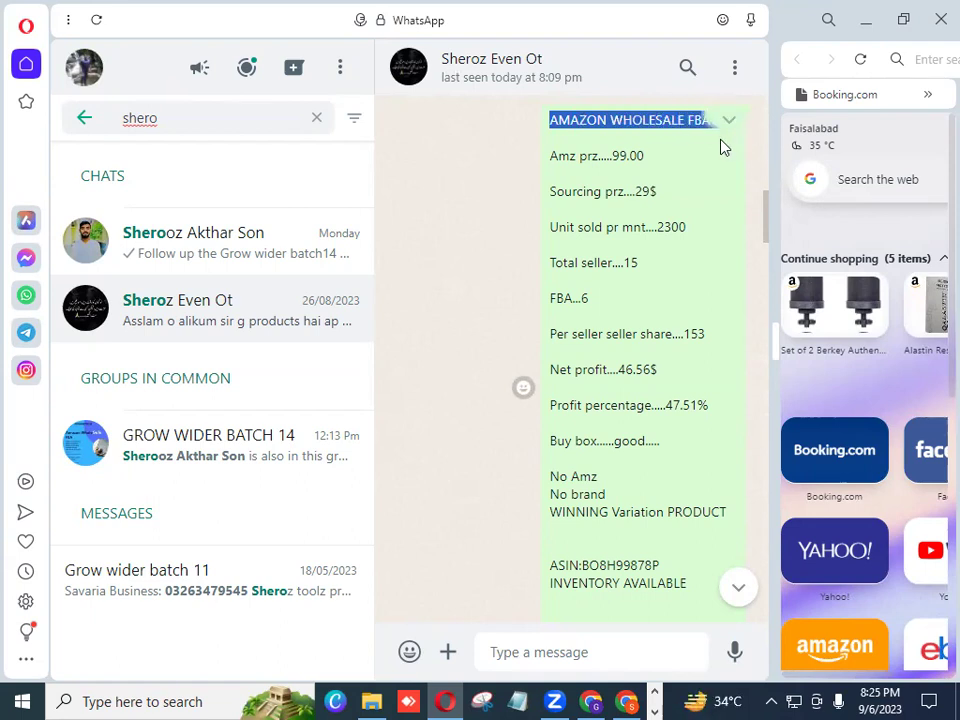
left_click(662, 146)
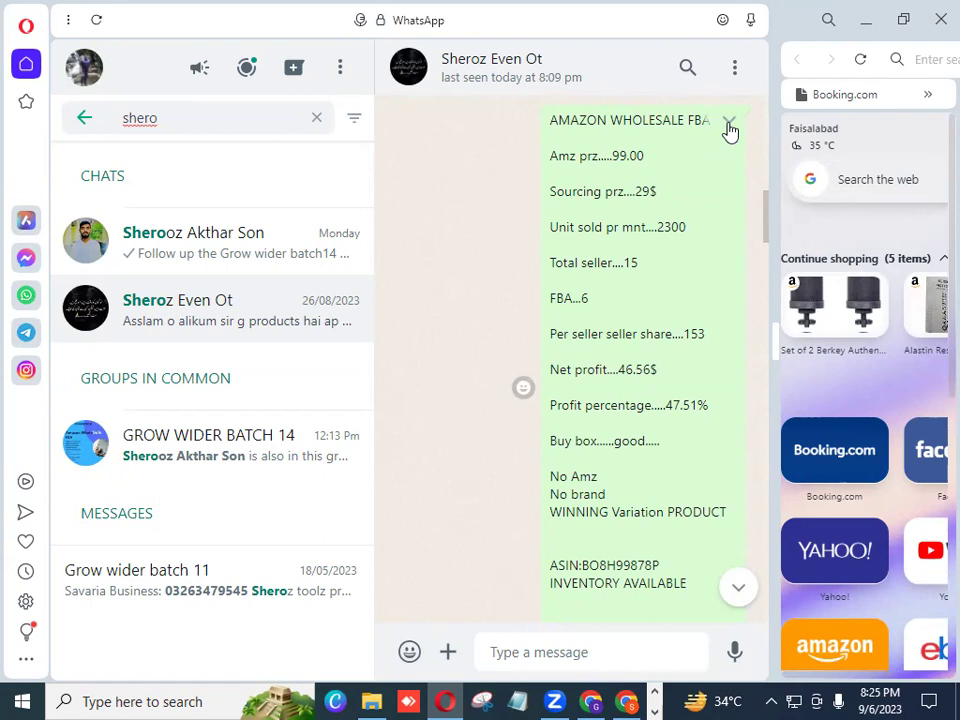
mouse_move(549, 120)
left_mouse_down()
mouse_move(748, 126)
mouse_move(550, 120)
left_mouse_up()
left_click_drag(553, 156, 636, 156)
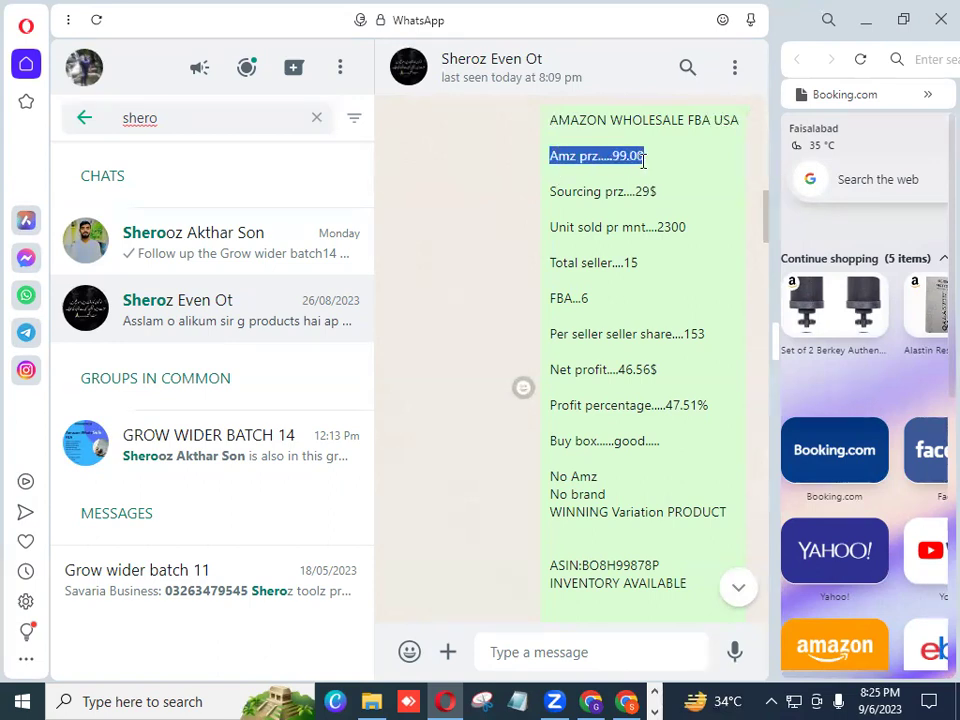
left_click_drag(551, 192, 654, 195)
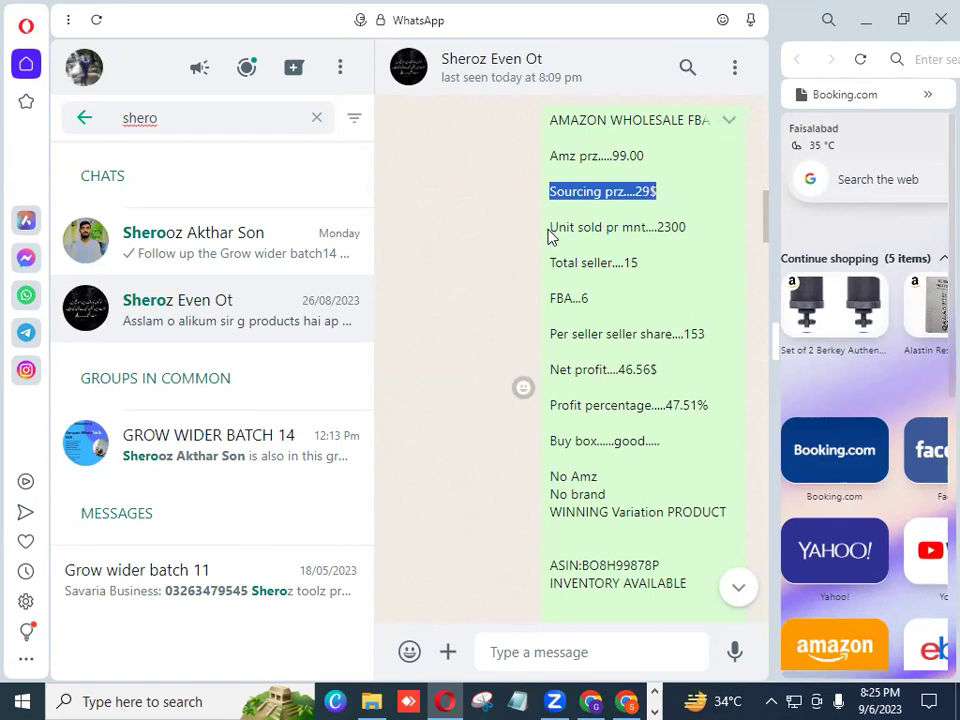
left_click_drag(551, 227, 686, 234)
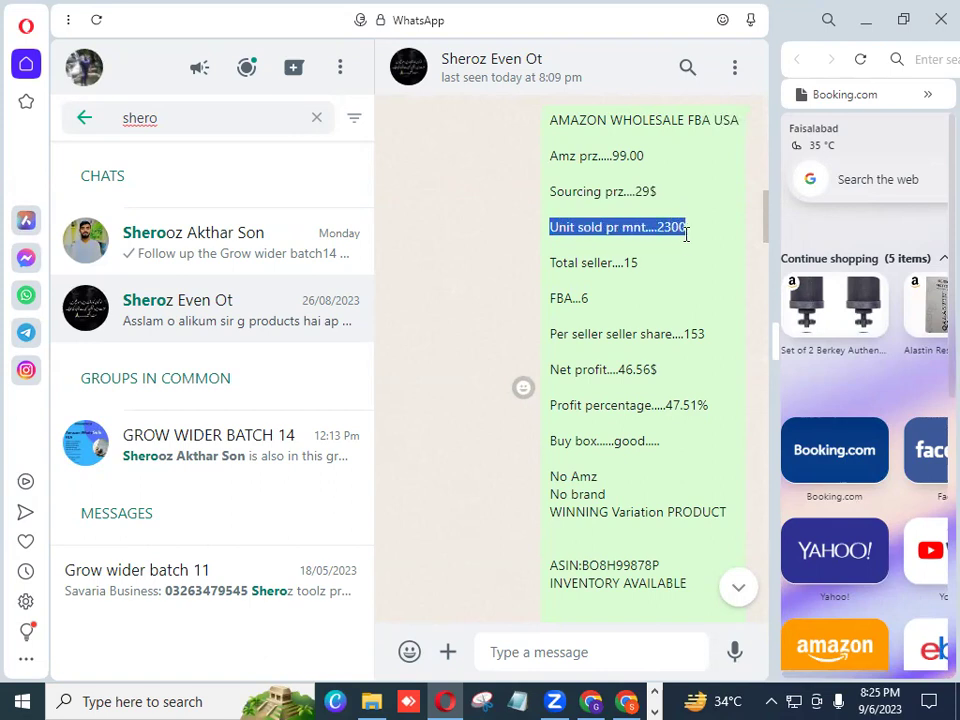
Highlight the total seller, FBA and per-seller share lines of the product message one after another.
left_click(552, 261)
left_click_drag(552, 261, 637, 265)
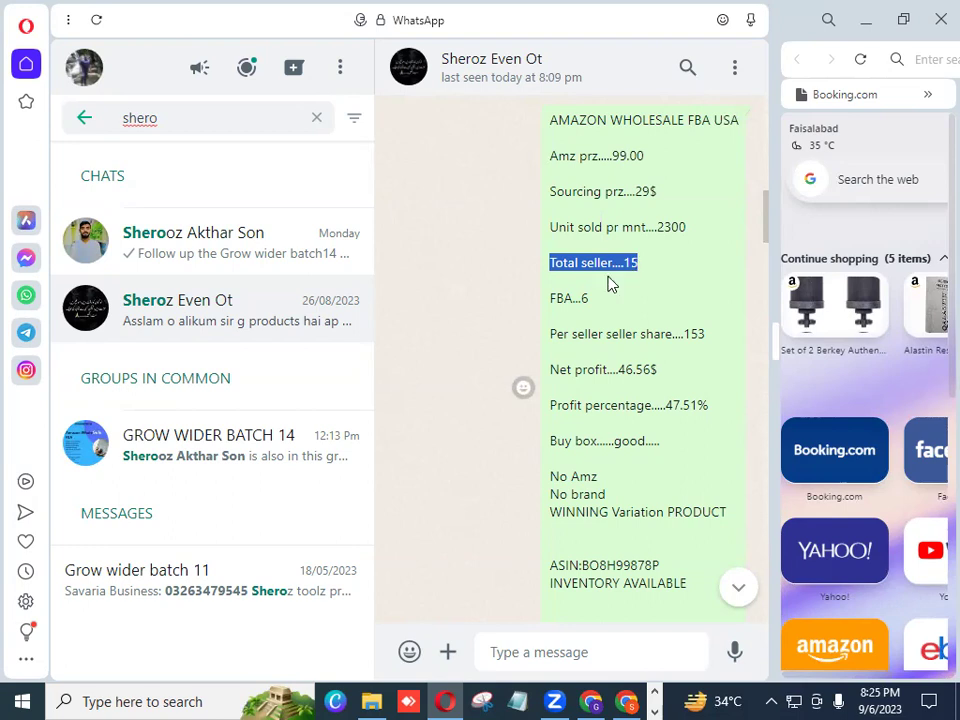
left_click_drag(552, 298, 590, 299)
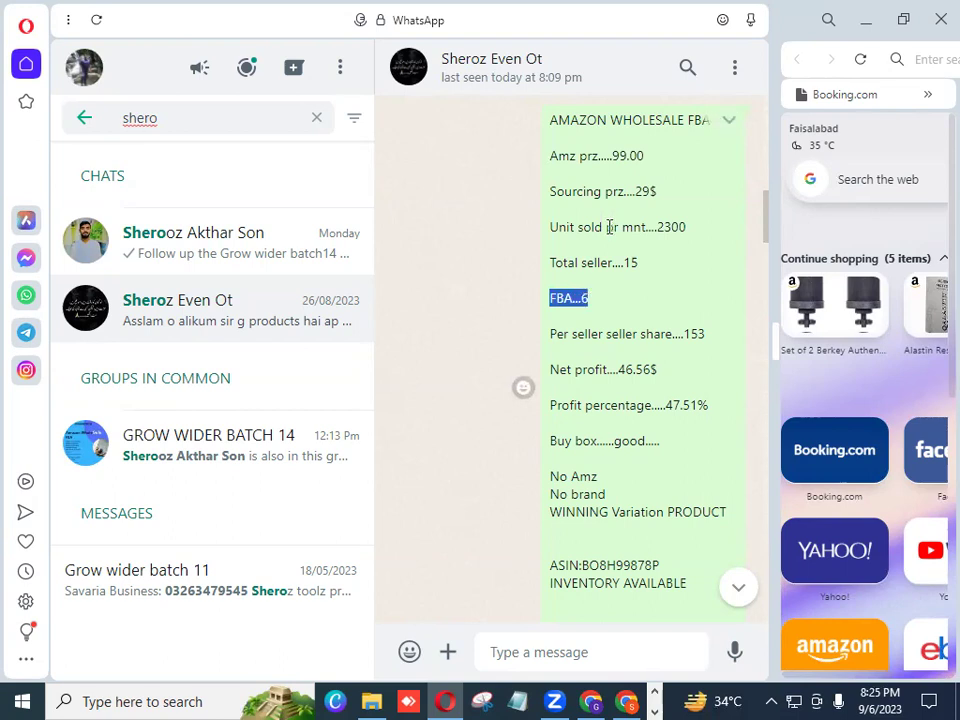
left_click_drag(551, 337, 678, 350)
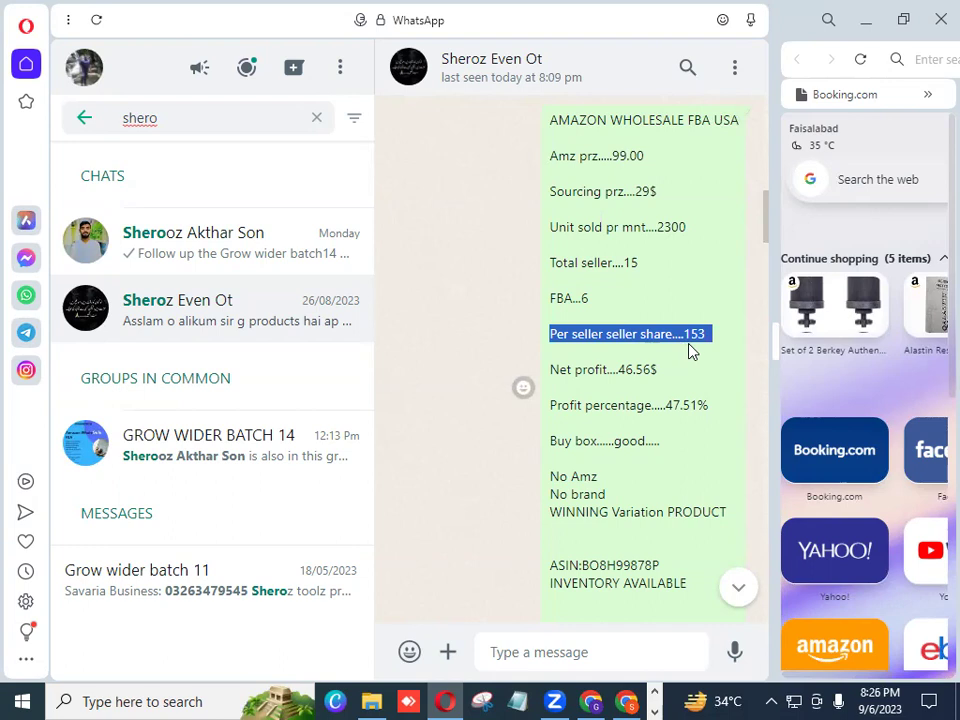
left_click(689, 350)
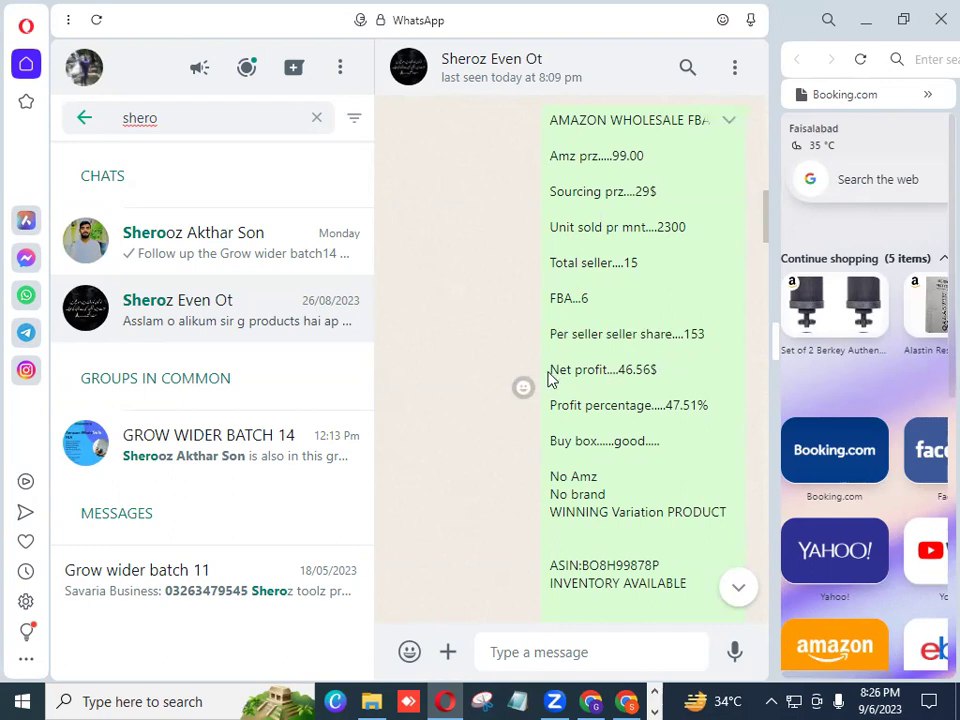
Highlight the net profit, profit percentage, buy box, No Amz and No brand lines in the product message.
left_click_drag(551, 372, 650, 388)
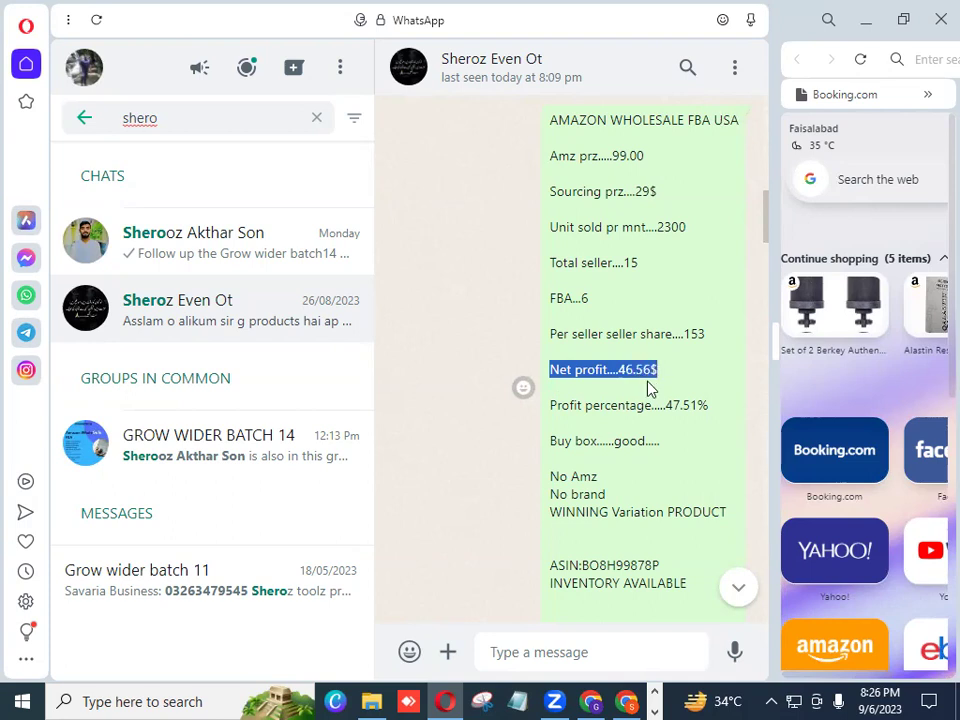
left_click(552, 405)
left_click_drag(552, 405, 705, 408)
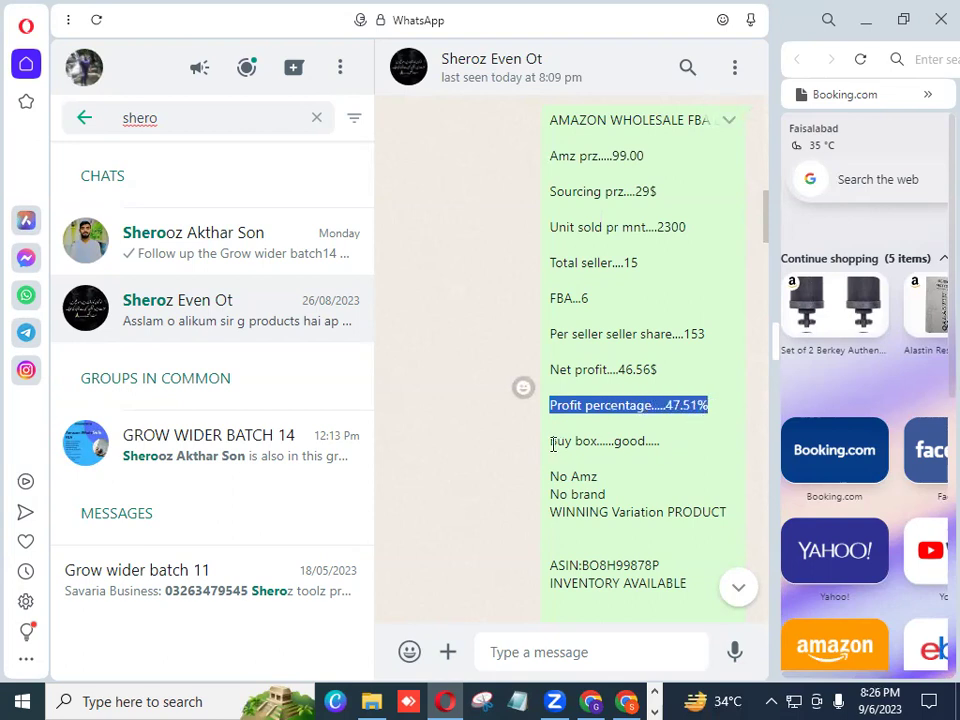
left_click_drag(553, 441, 654, 450)
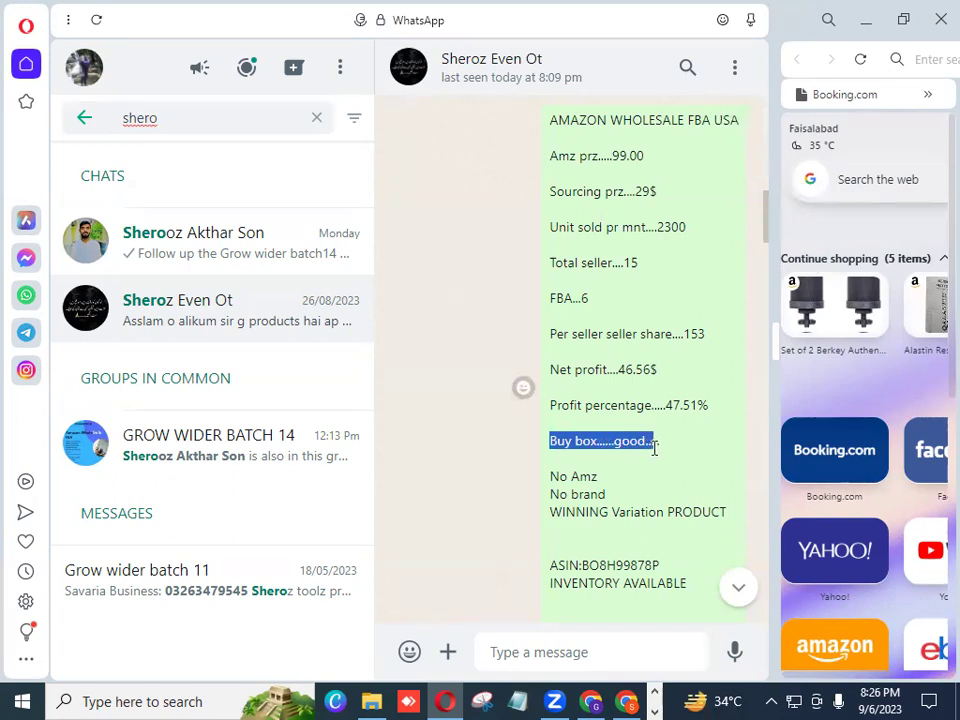
left_click(598, 480)
left_click_drag(553, 476, 595, 477)
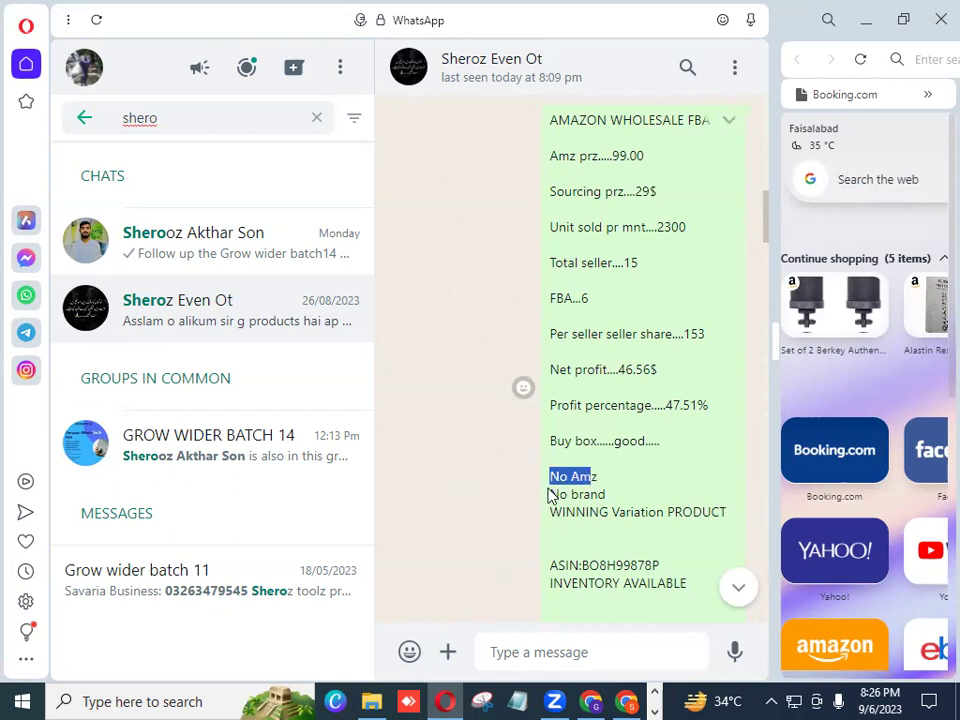
left_click_drag(551, 494, 604, 495)
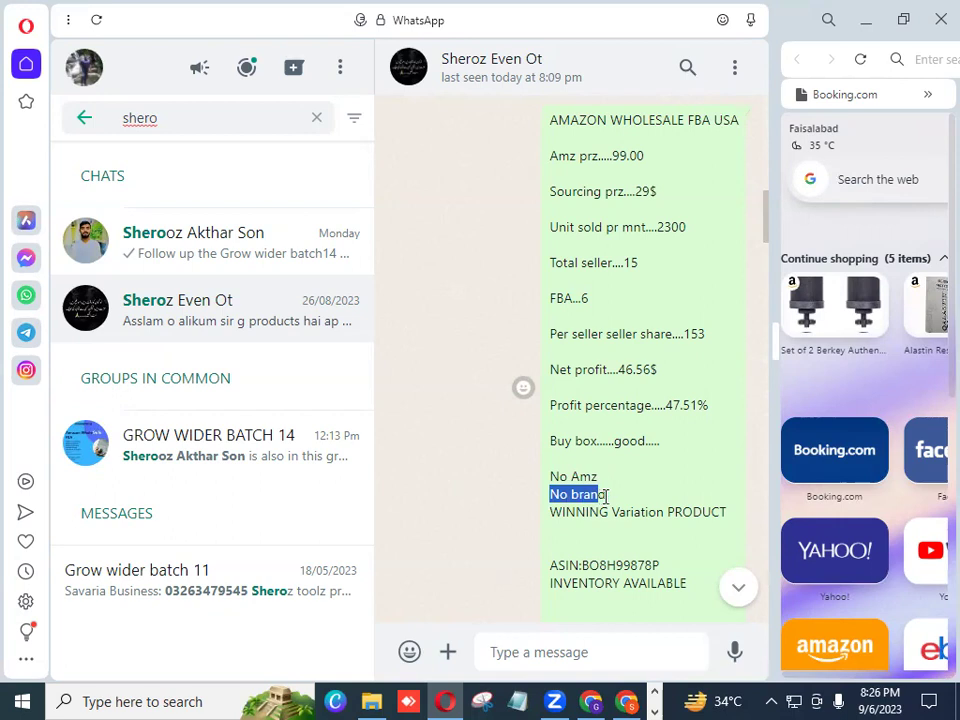
left_click(604, 495)
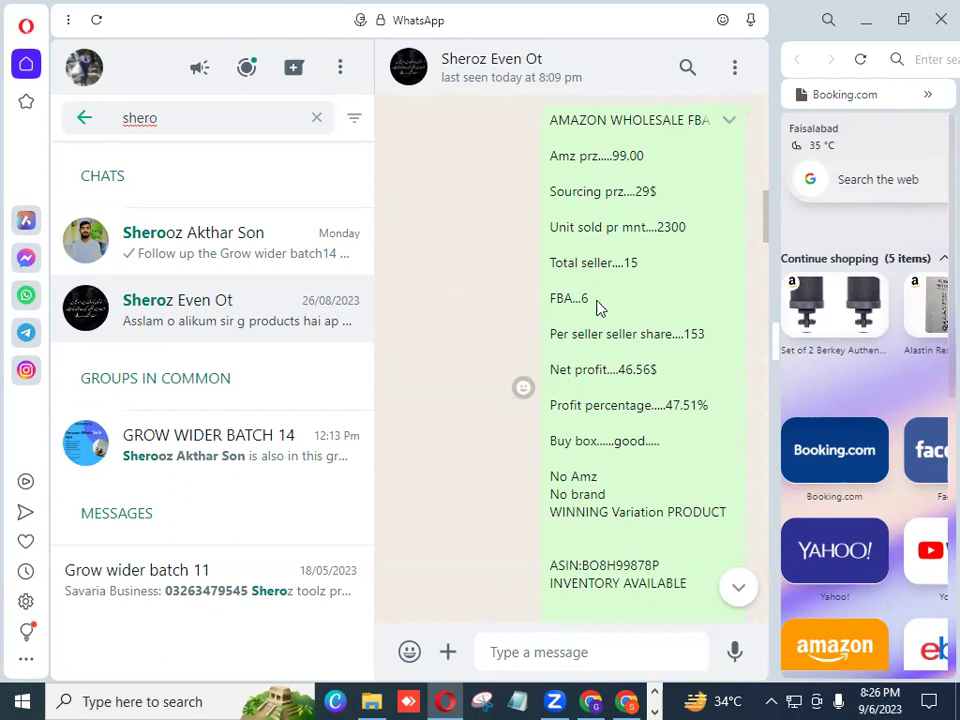
Highlight the ASIN line, its code alone, and the sourcing price line in the product message.
left_click_drag(553, 566, 658, 566)
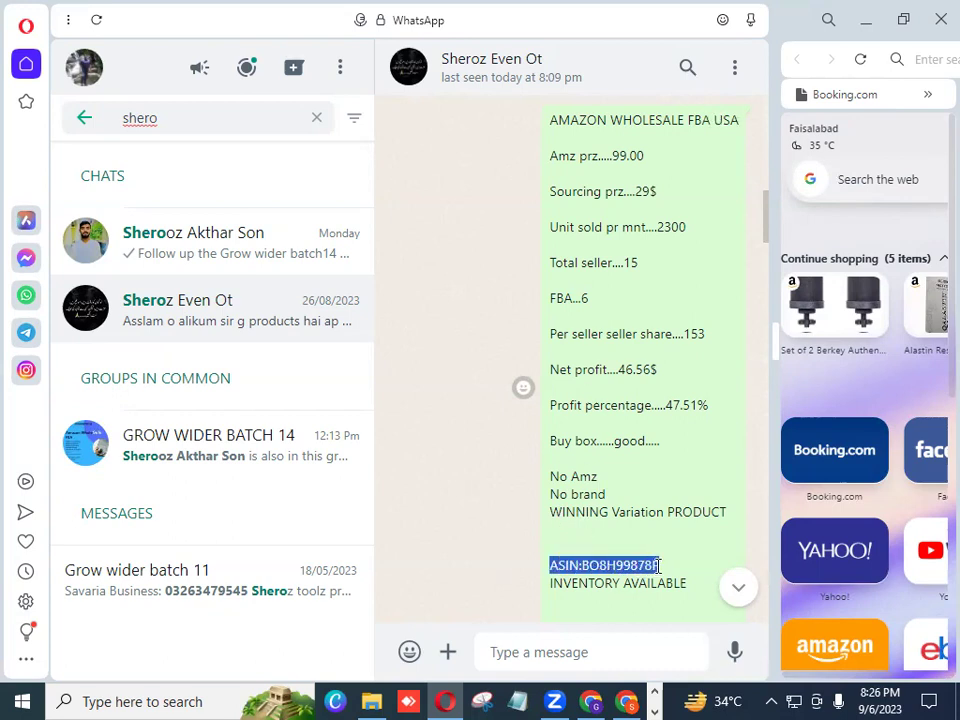
left_click(585, 566)
left_click_drag(582, 566, 659, 567)
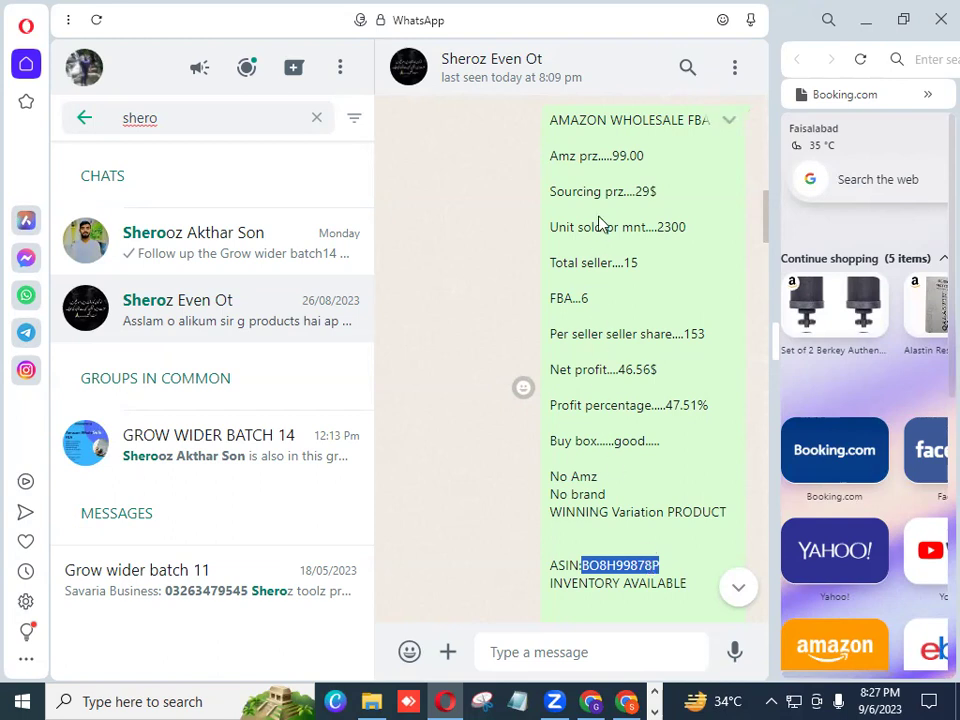
left_click_drag(552, 192, 656, 192)
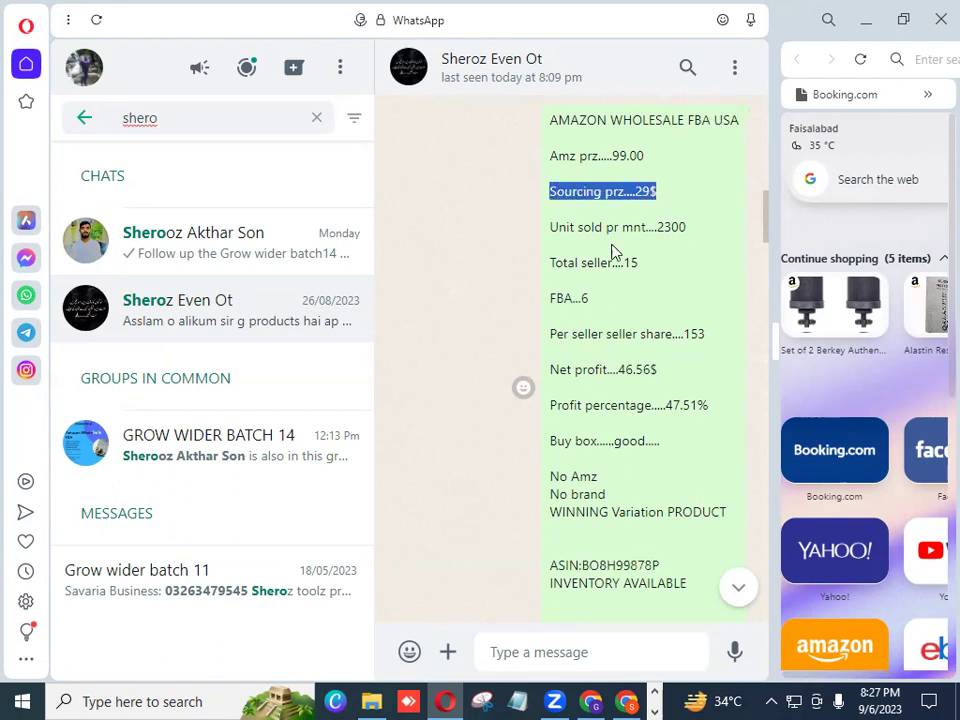
Switch to Chrome and open the Assignment # 12 Canva link from the fourth student's sheet in GROW WIDER BATCH 13.
left_click(593, 700)
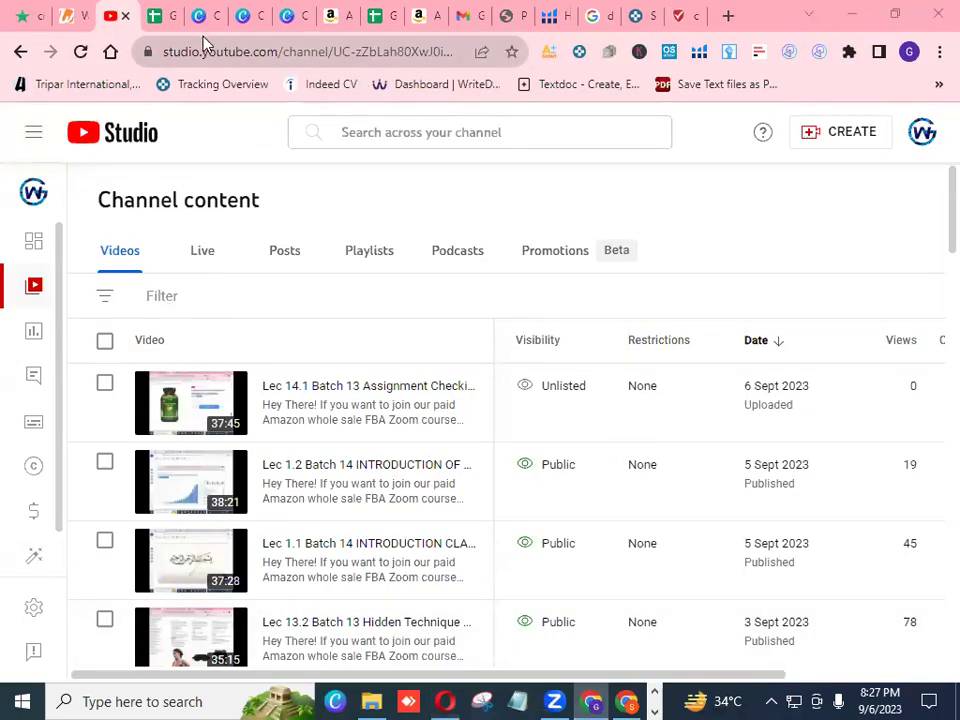
left_click(163, 17)
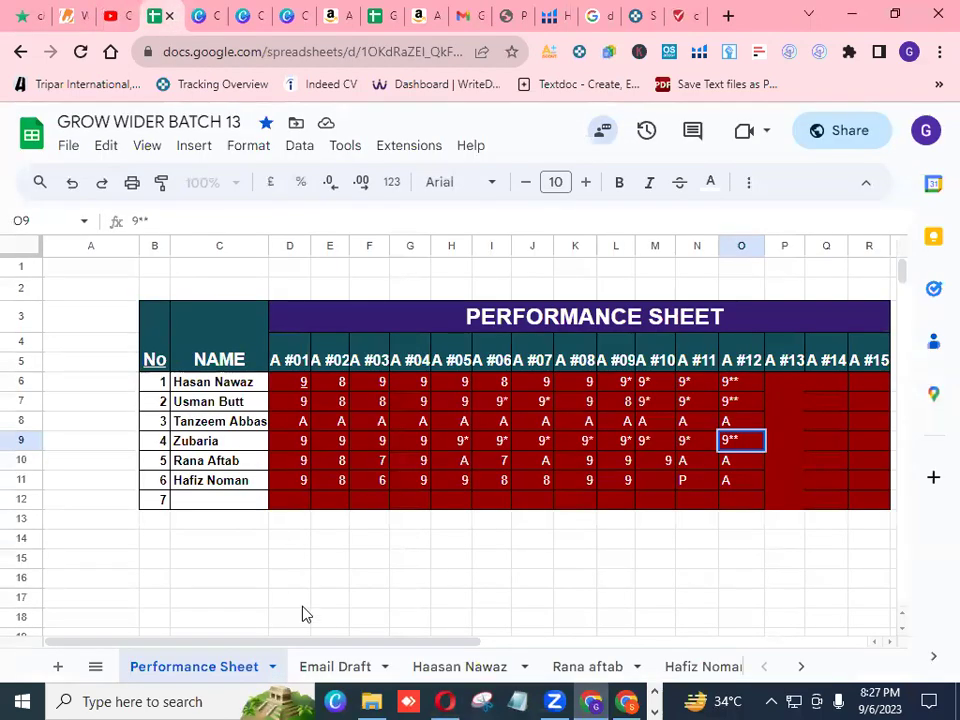
left_click(799, 666)
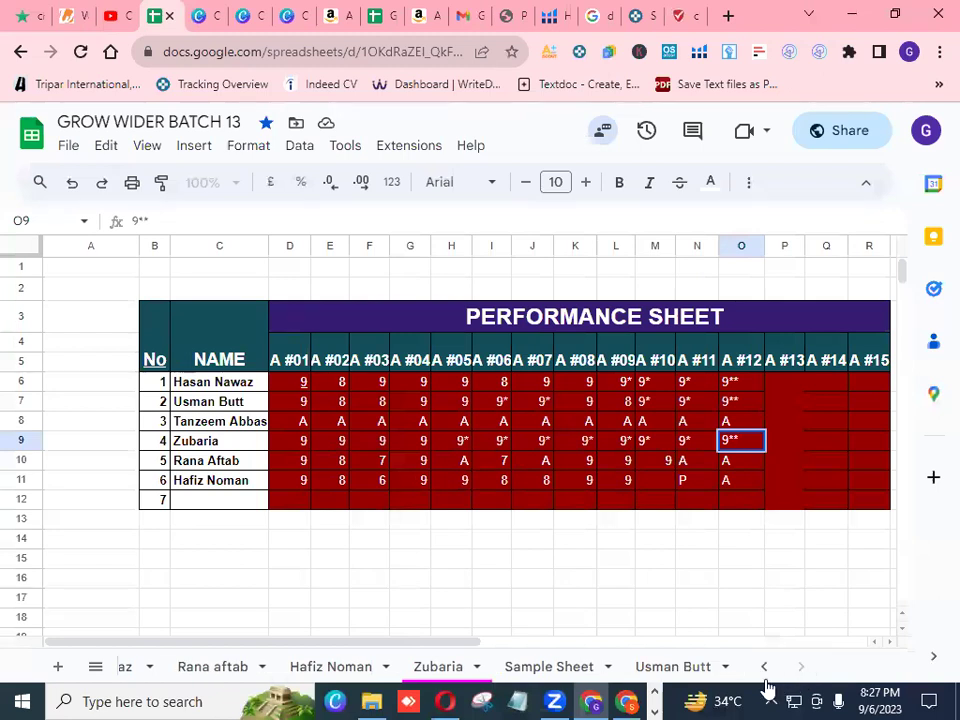
left_click(439, 668)
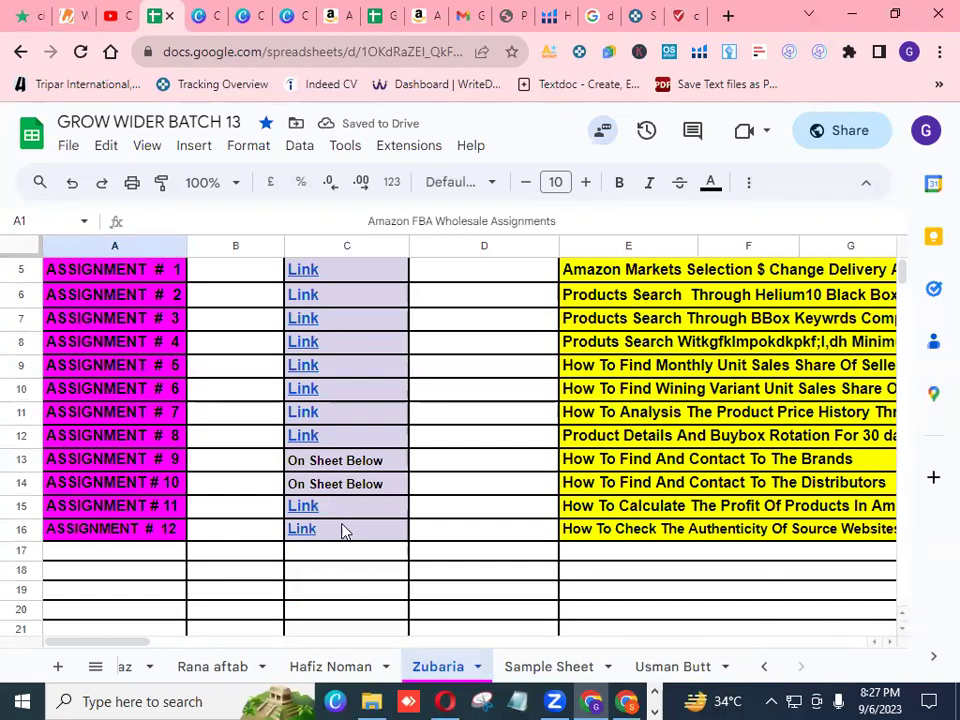
left_click(304, 537)
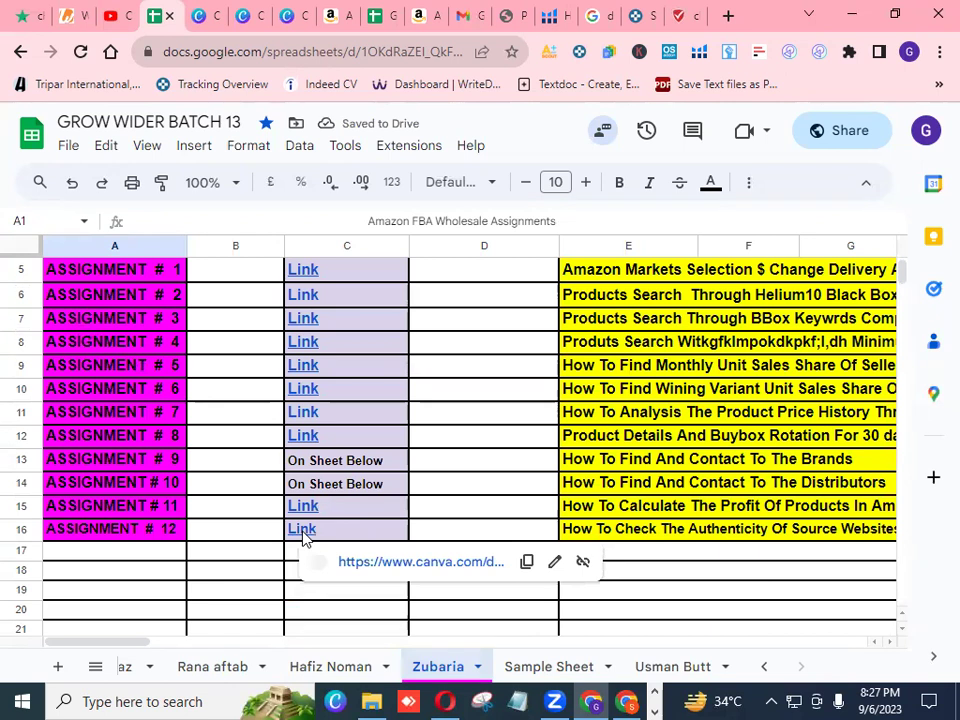
left_click(387, 569)
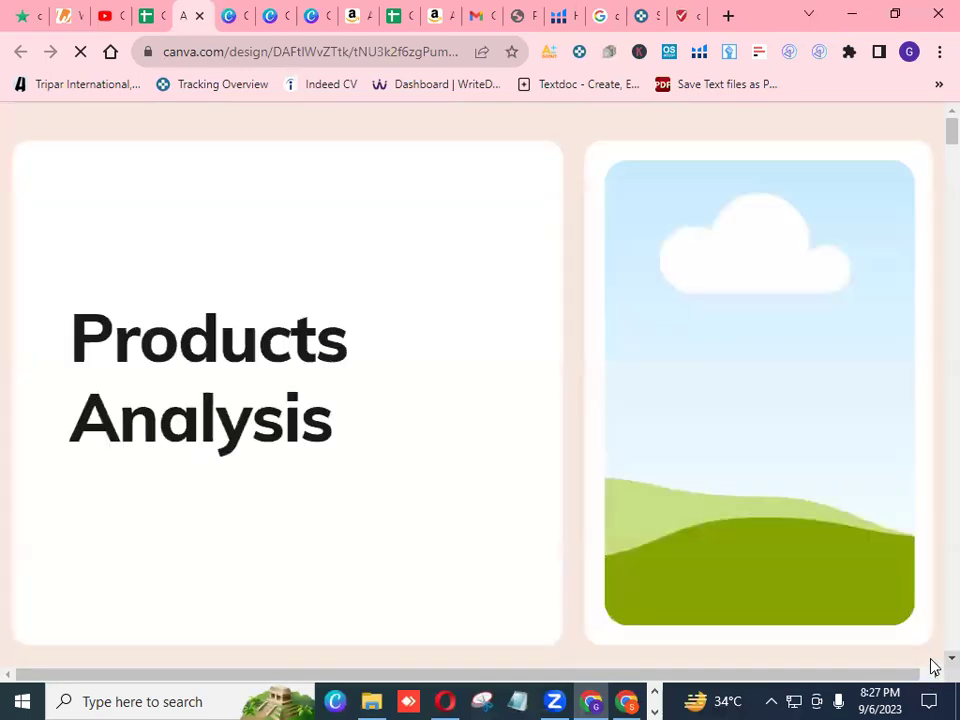
Review the Products Analysis slides for the Monopoly game, Olay moisturizer and Cover Your Assets, including their source websites and profit calculations.
scroll(933, 668, "down", 3)
scroll(933, 668, "down", 10)
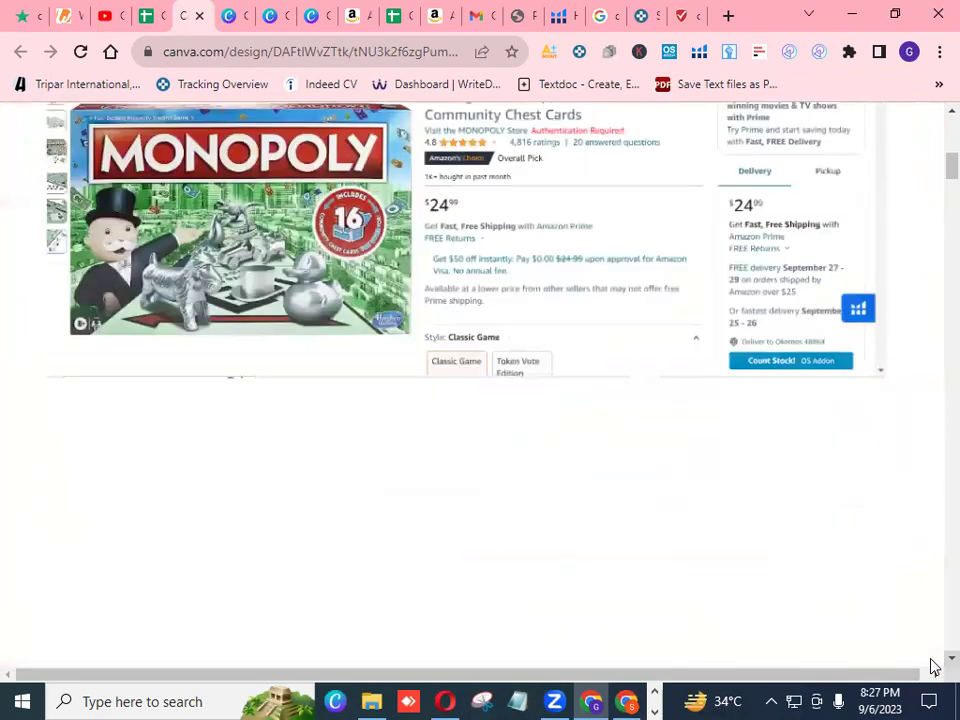
scroll(933, 668, "down", 2)
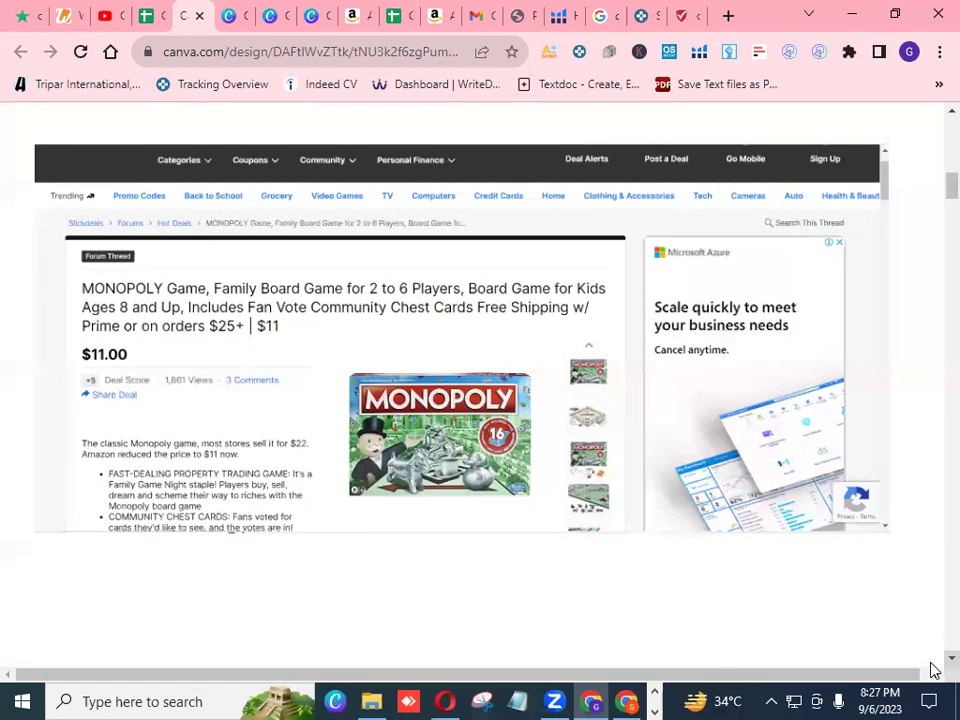
scroll(933, 667, "down", 2)
scroll(933, 667, "down", 15)
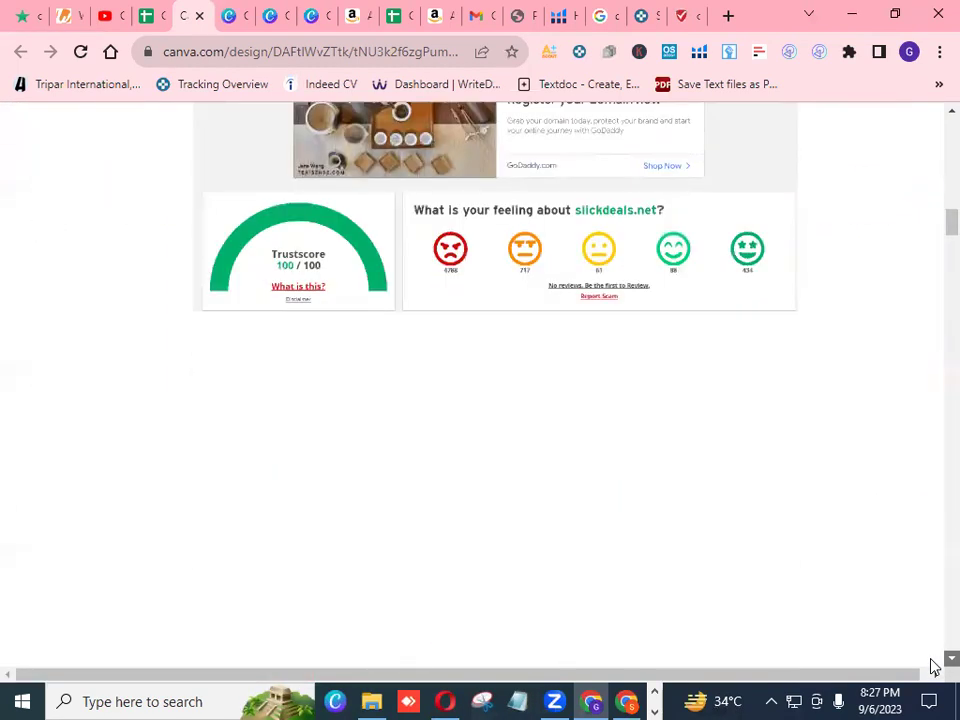
scroll(935, 668, "down", 5)
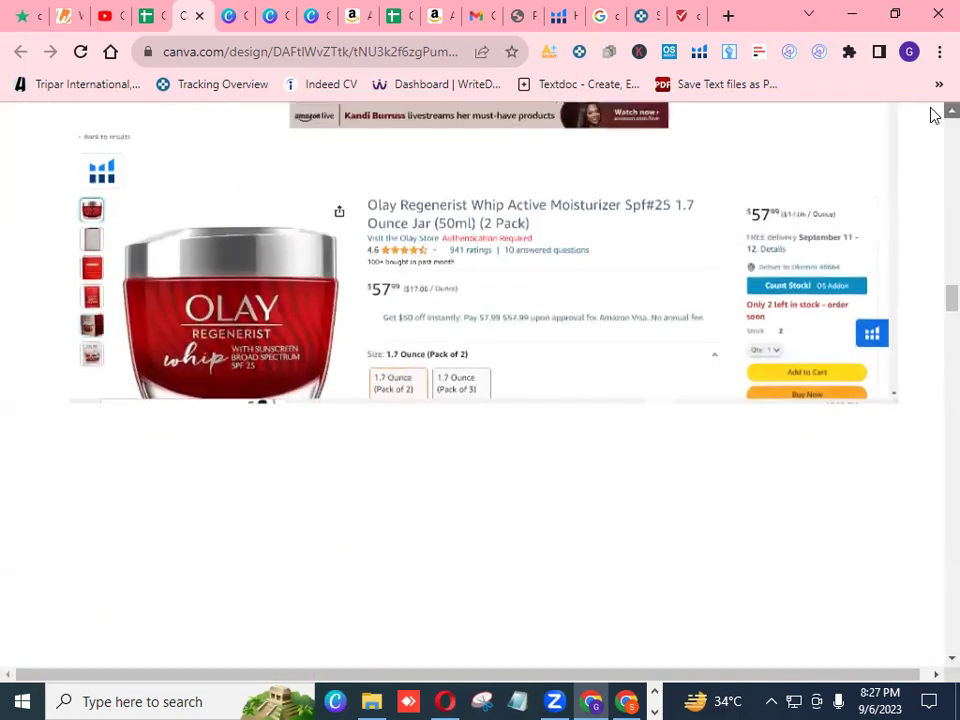
scroll(932, 111, "up", 2)
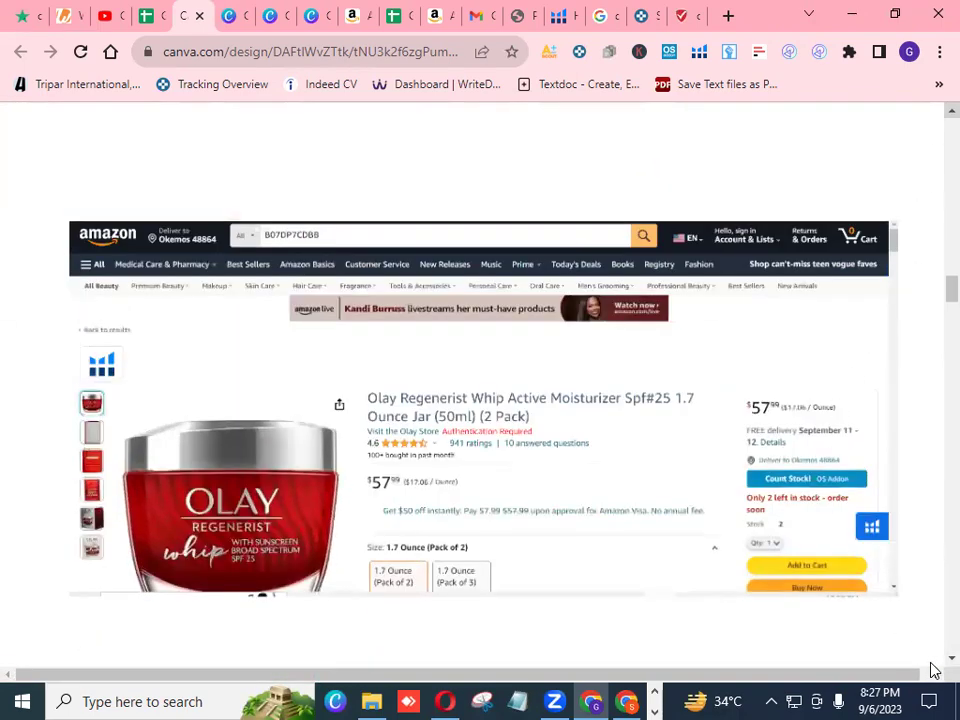
scroll(935, 668, "down", 5)
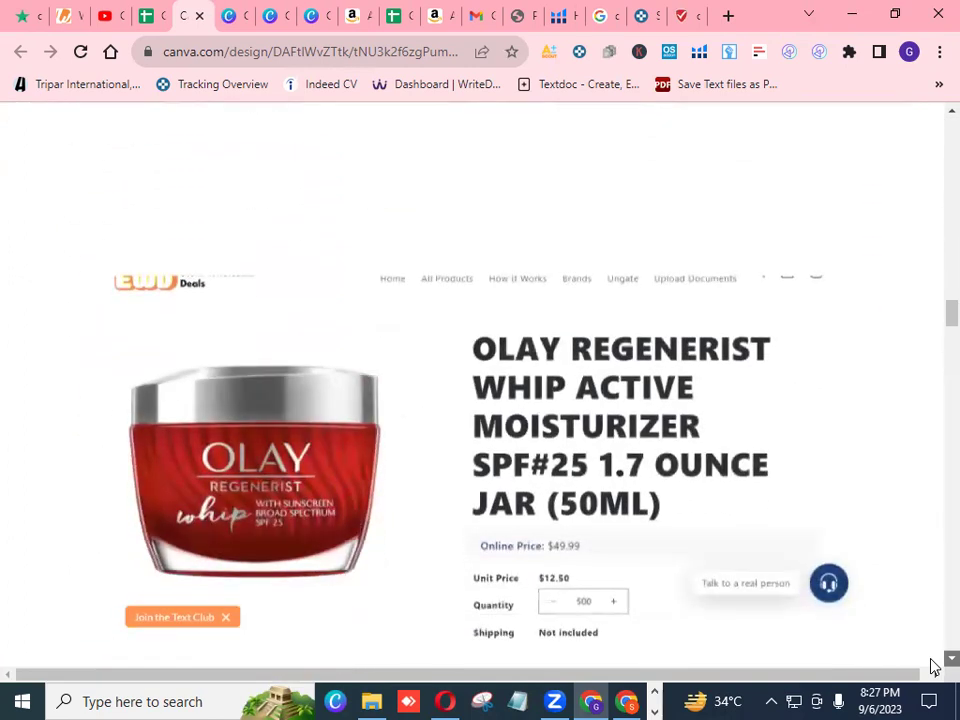
scroll(932, 662, "down", 8)
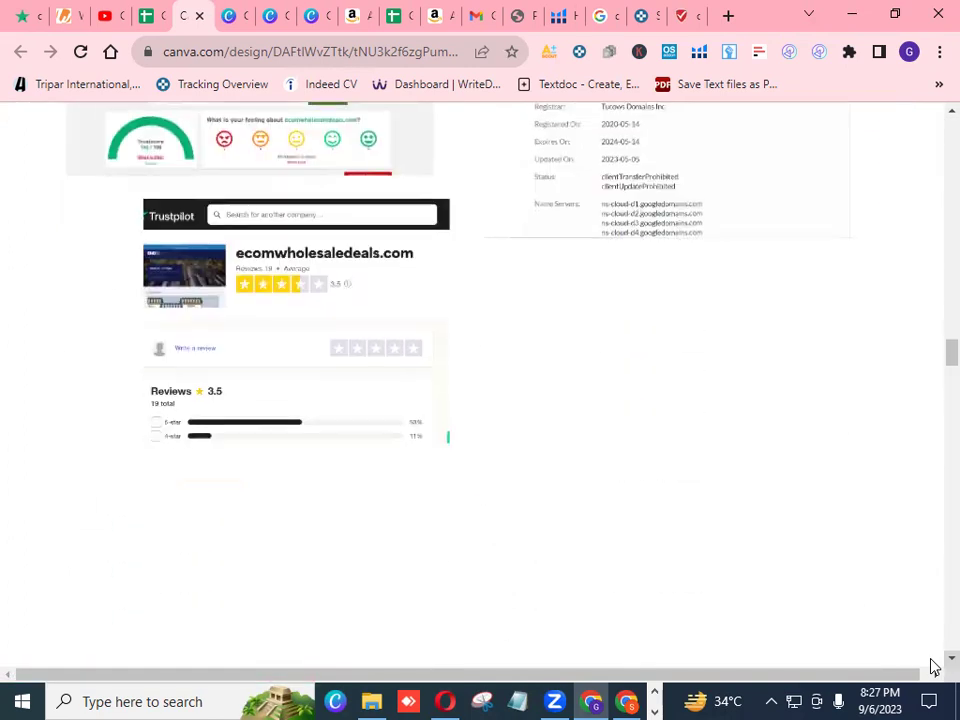
scroll(935, 668, "down", 10)
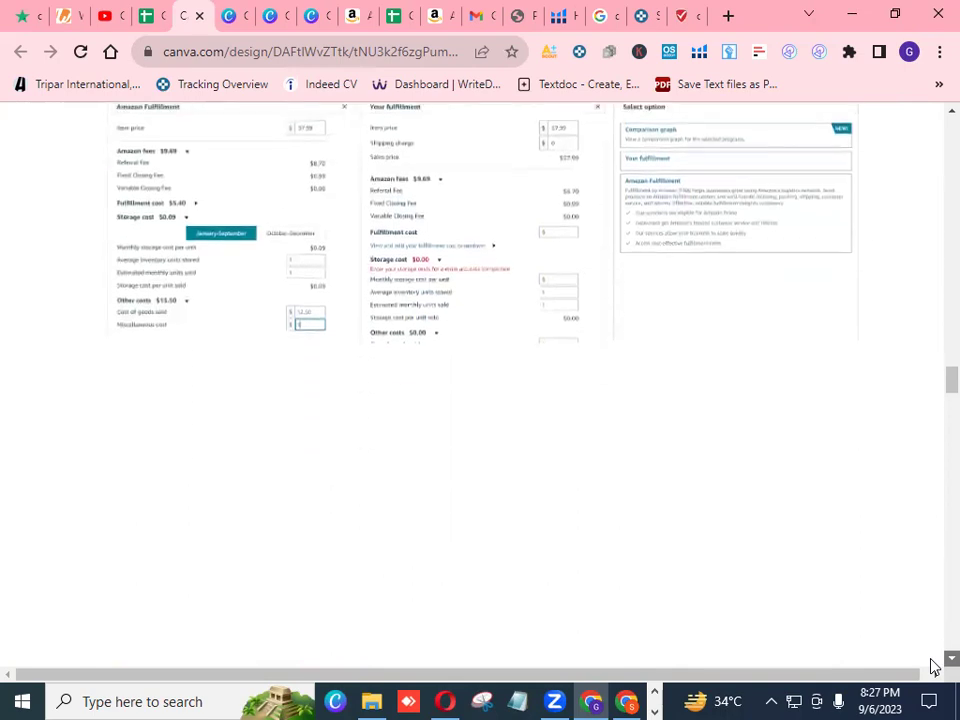
scroll(935, 668, "down", 3)
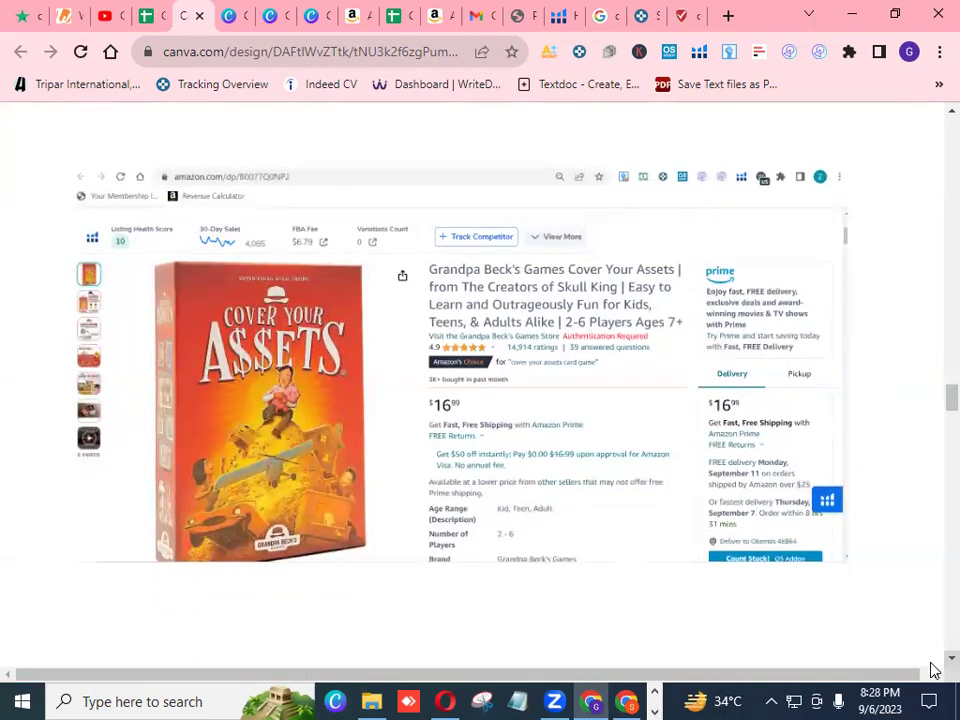
scroll(933, 665, "down", 5)
scroll(933, 665, "down", 2)
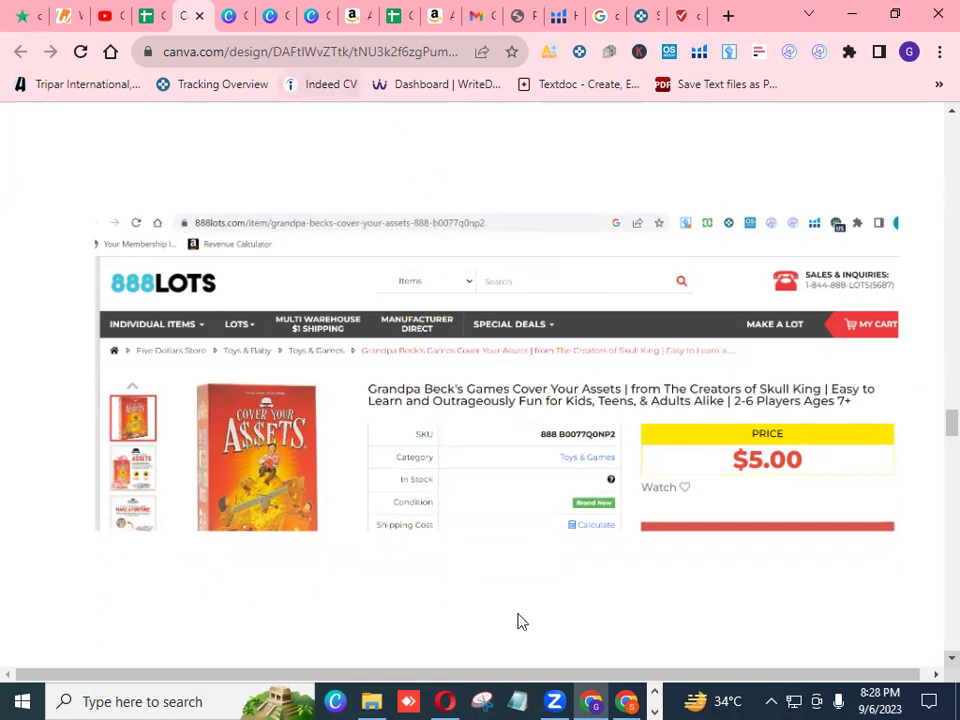
Switch to WhatsApp in Opera and copy the product-details message from AMAZON WHOLESALE FBA USA through INVENTORY AVAILABLE.
left_click(445, 701)
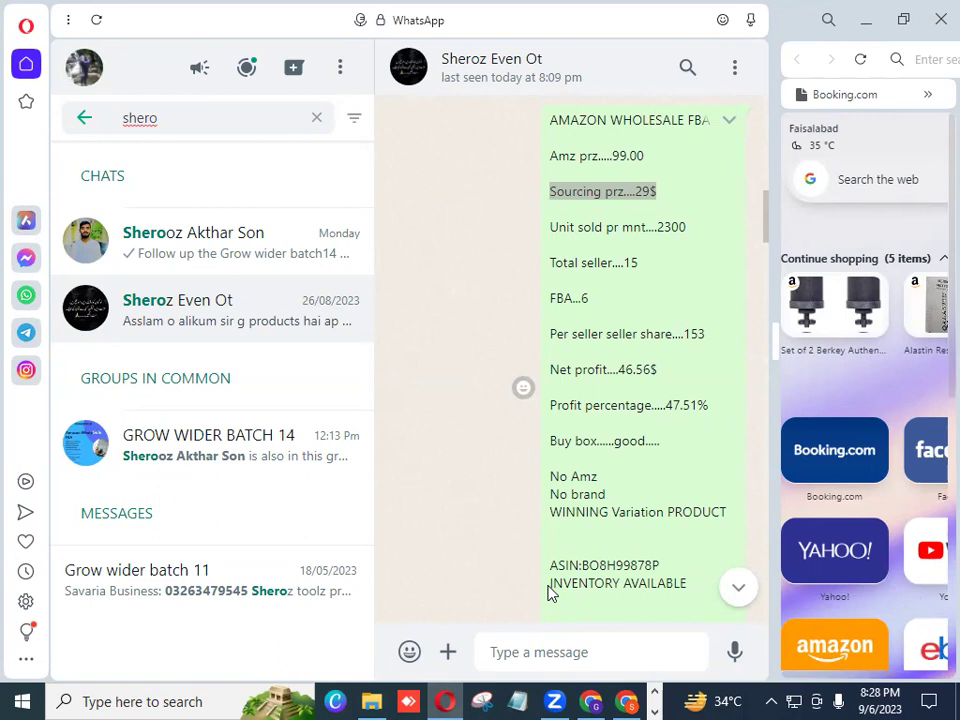
left_click(672, 182)
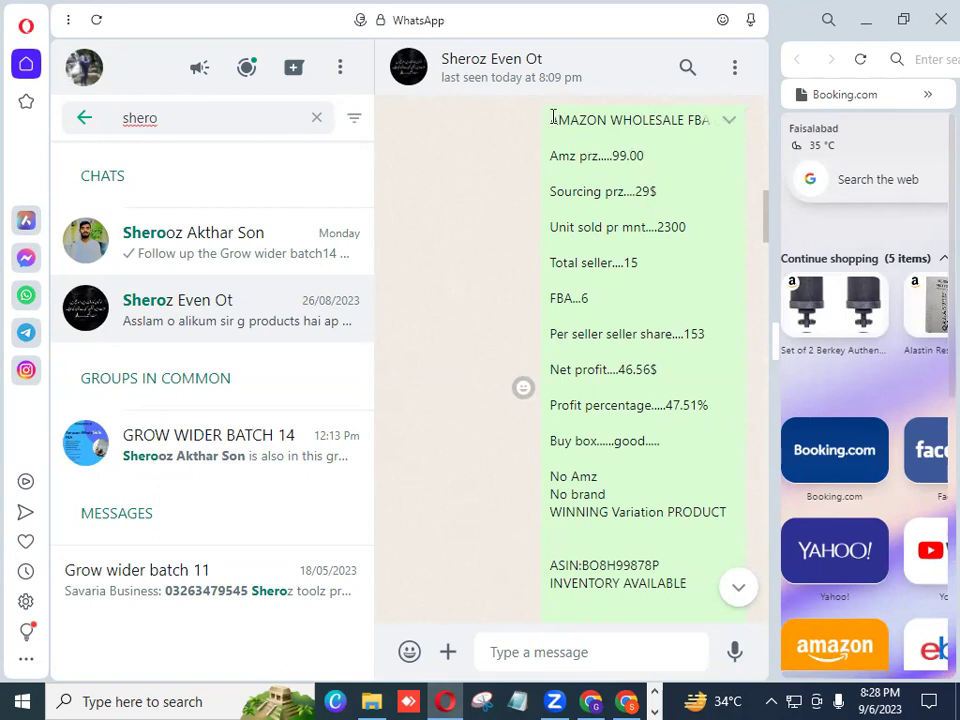
left_click_drag(553, 120, 686, 583)
right_click(623, 166)
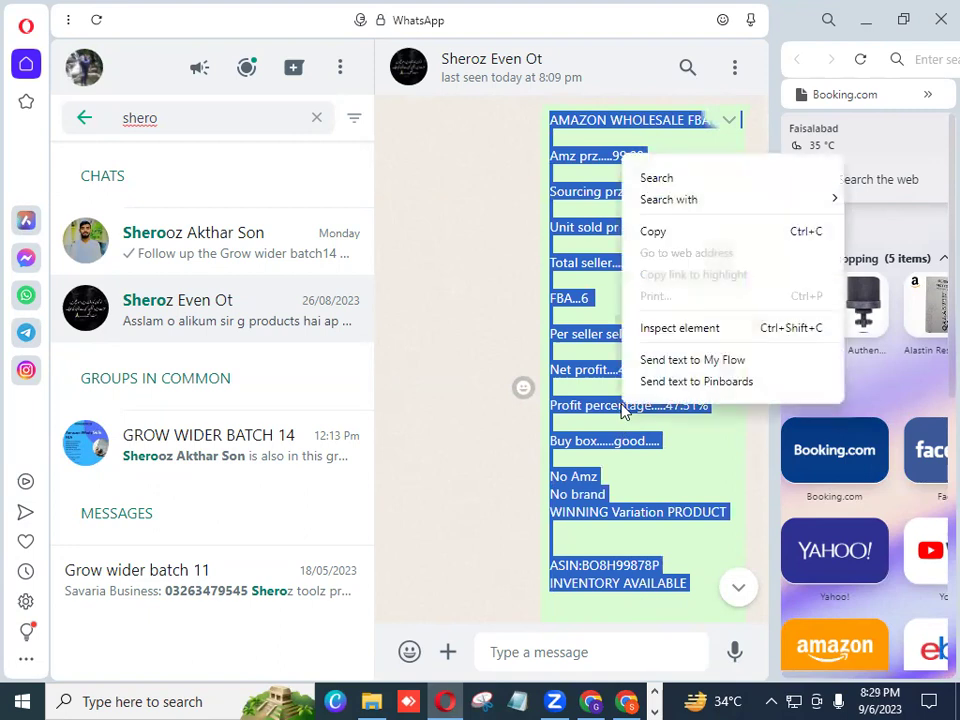
left_click(686, 236)
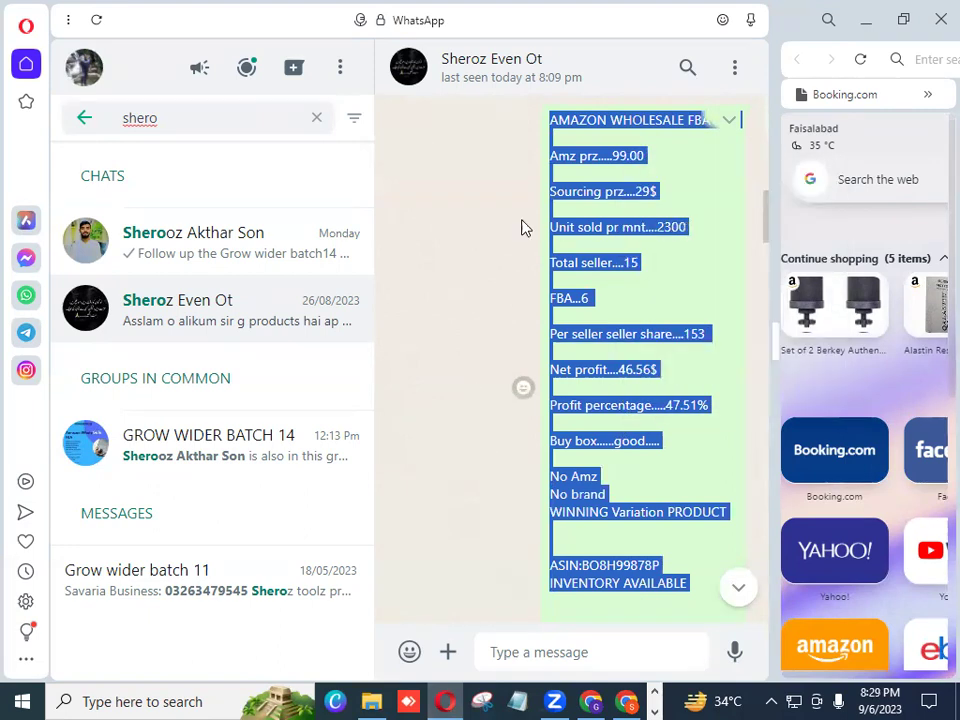
Clear the chat search, open the Grow wider batch 13 group and send the copied product-details message there.
left_click(187, 119)
key("BackSpace")
key("BackSpace")
key("BackSpace")
key("BackSpace")
key("BackSpace")
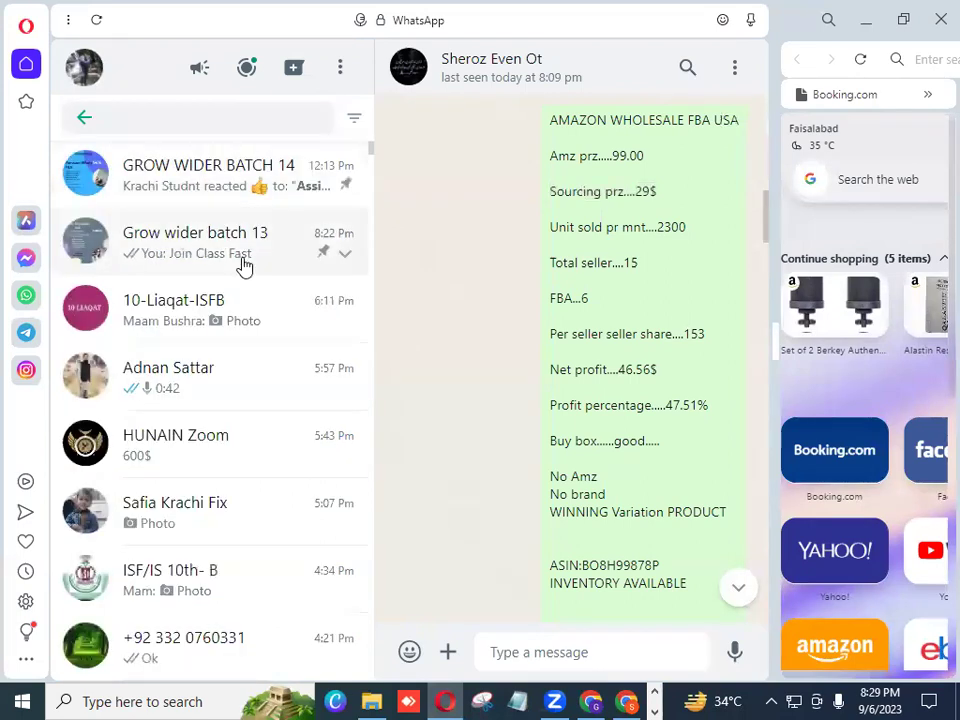
left_click(242, 254)
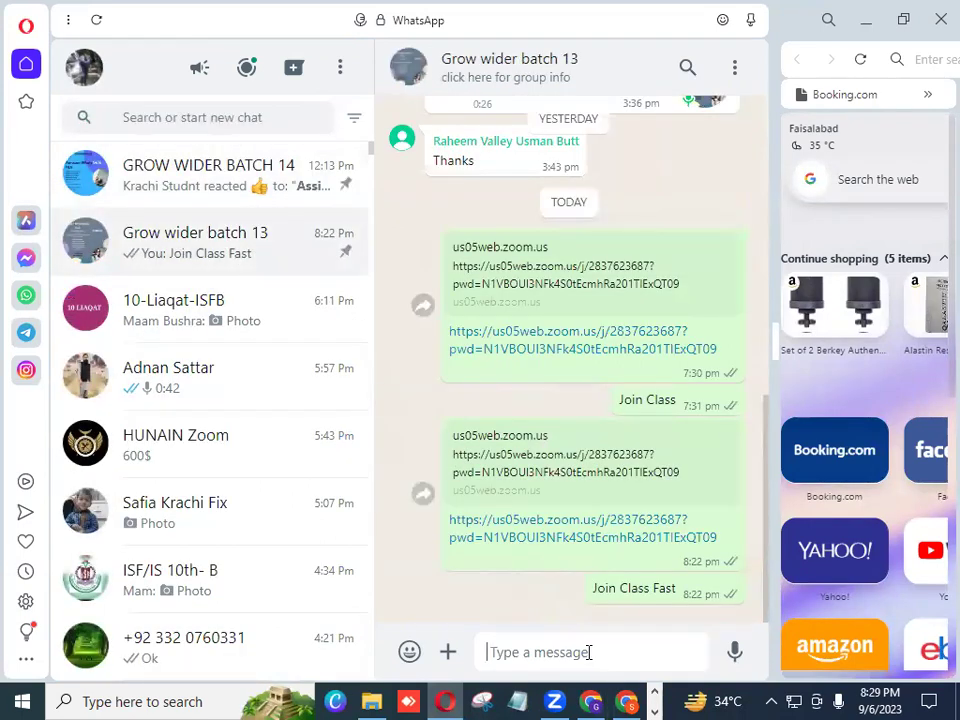
key("ctrl+v")
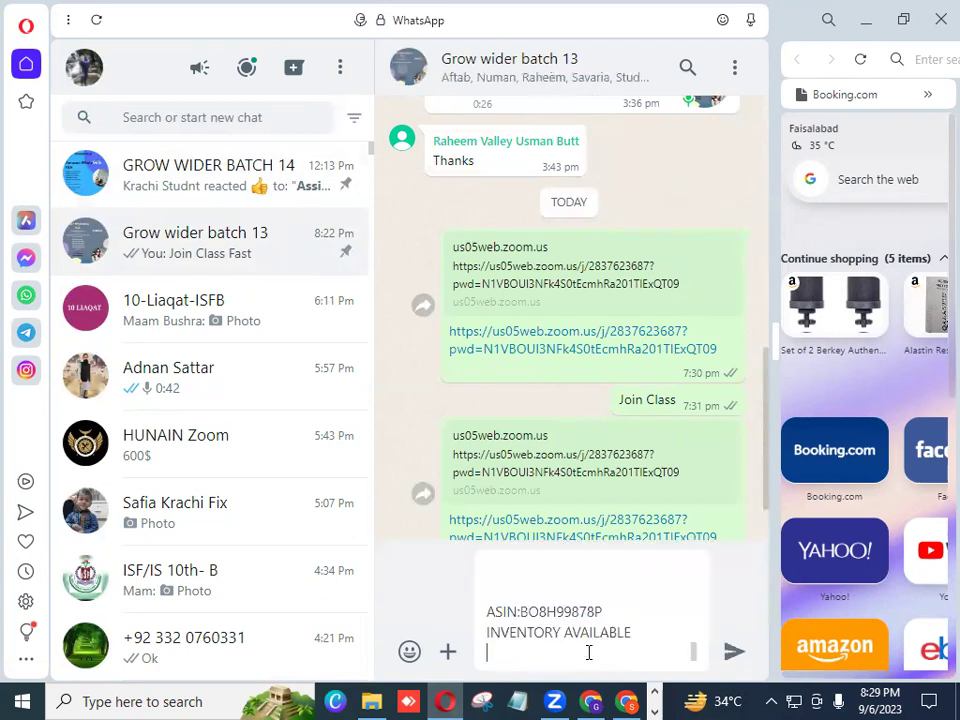
key("Return")
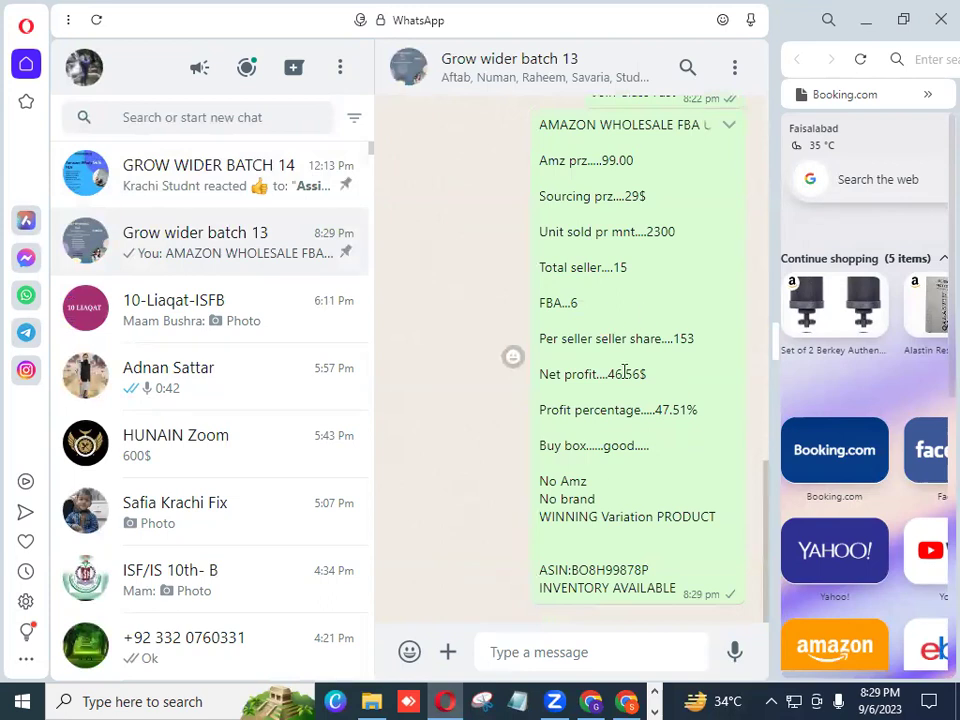
Switch back to Chrome and close the four open Canva assignment pages.
left_click(593, 701)
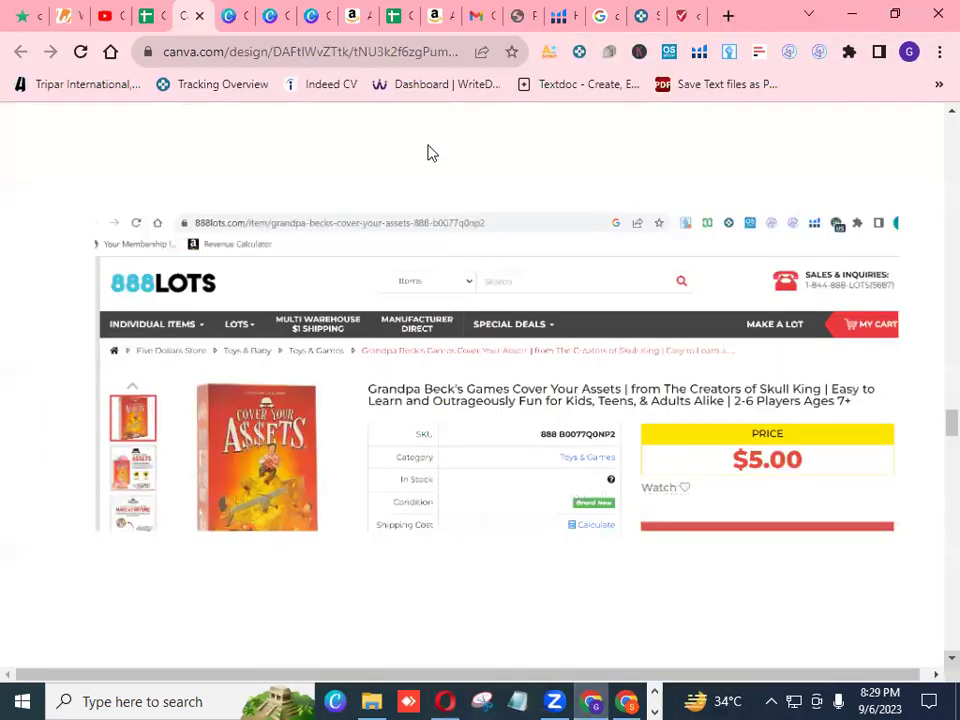
left_click(199, 17)
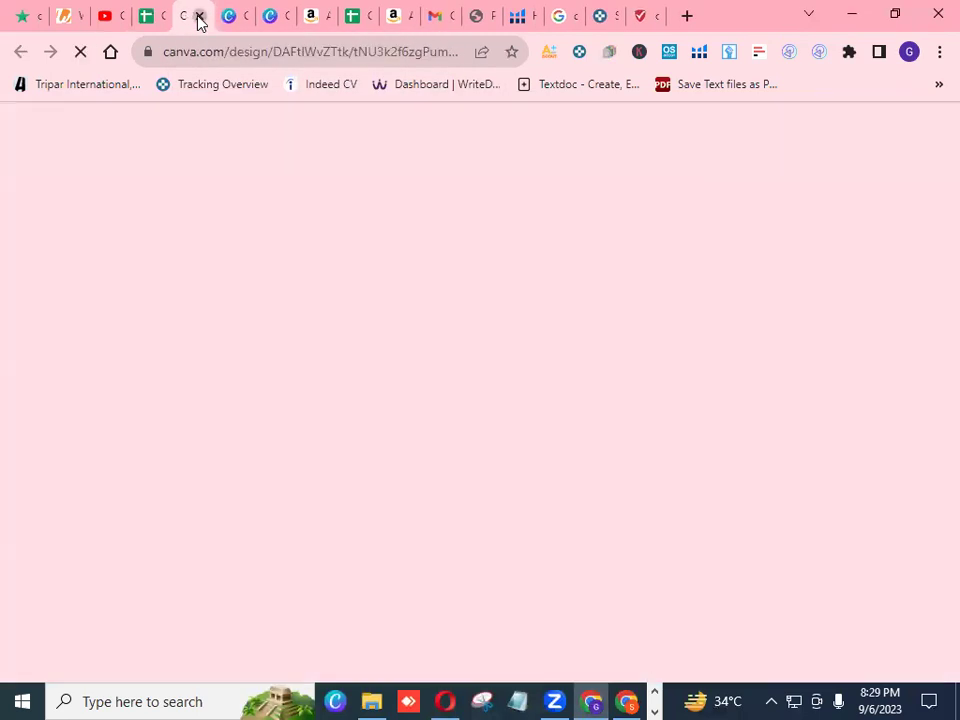
left_click(199, 17)
left_click(199, 17)
left_click(199, 17)
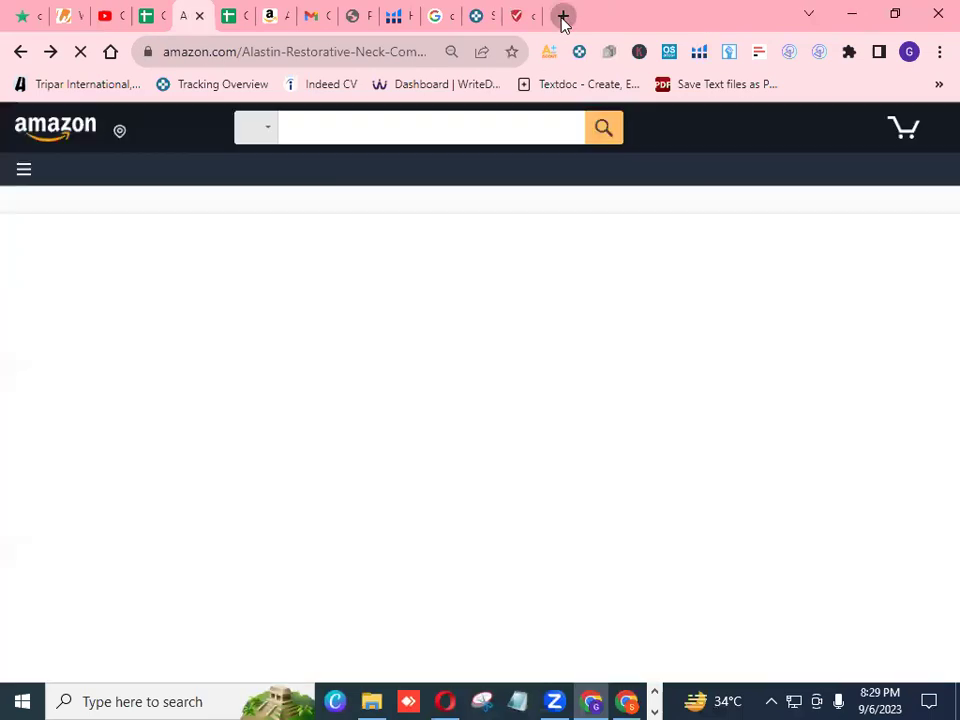
Search Google for tineye in a new tab and open the TinEye Reverse Image Search site.
left_click(563, 17)
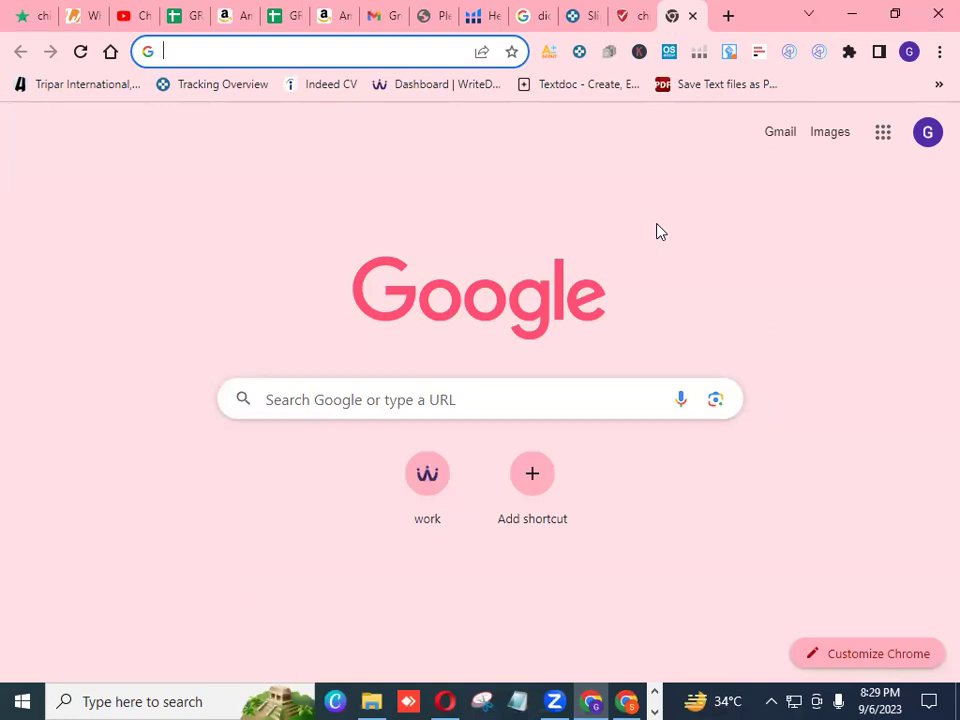
left_click(506, 398)
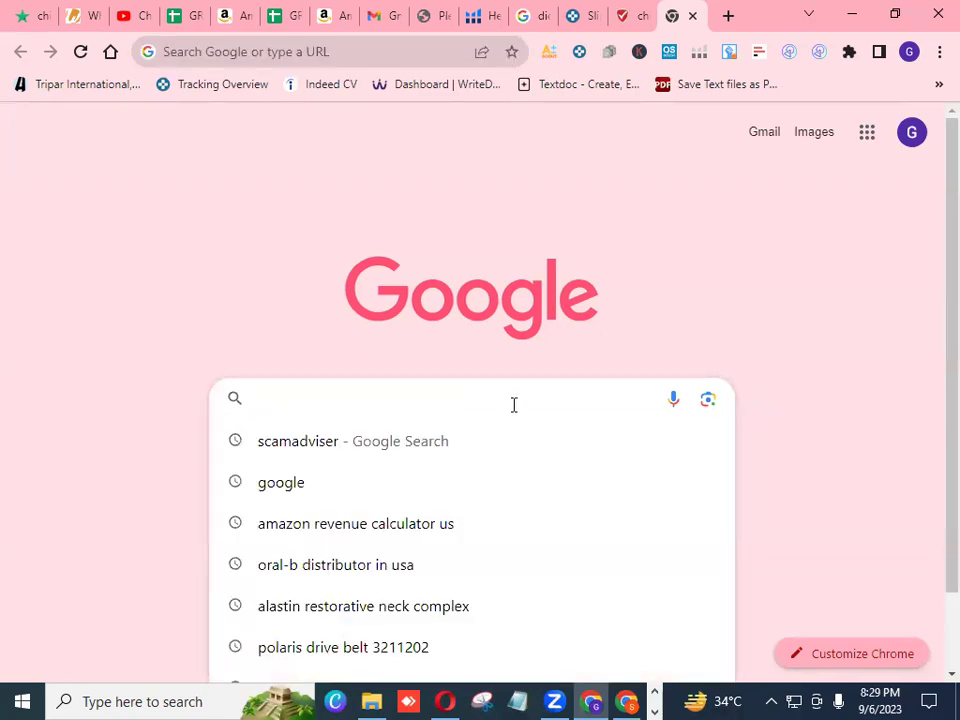
type("tine")
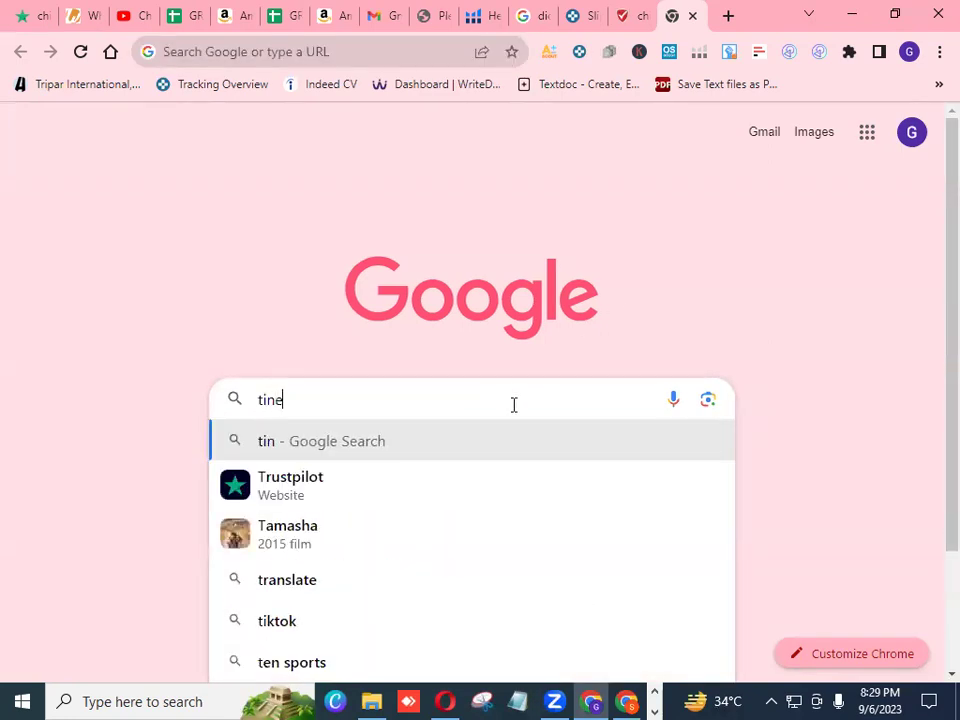
type("ye")
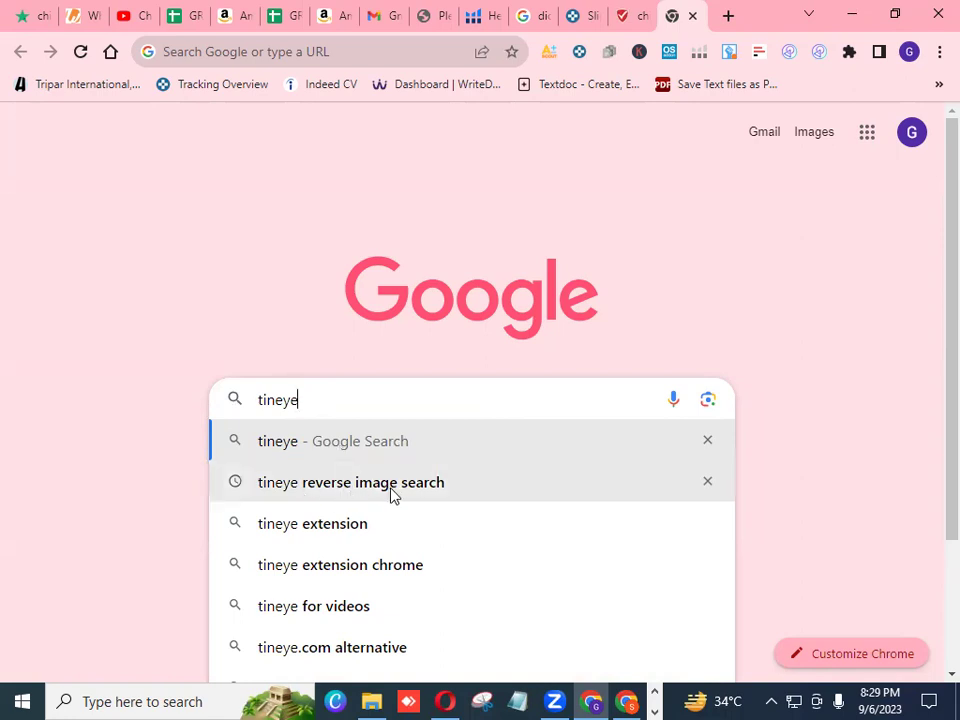
left_click(343, 446)
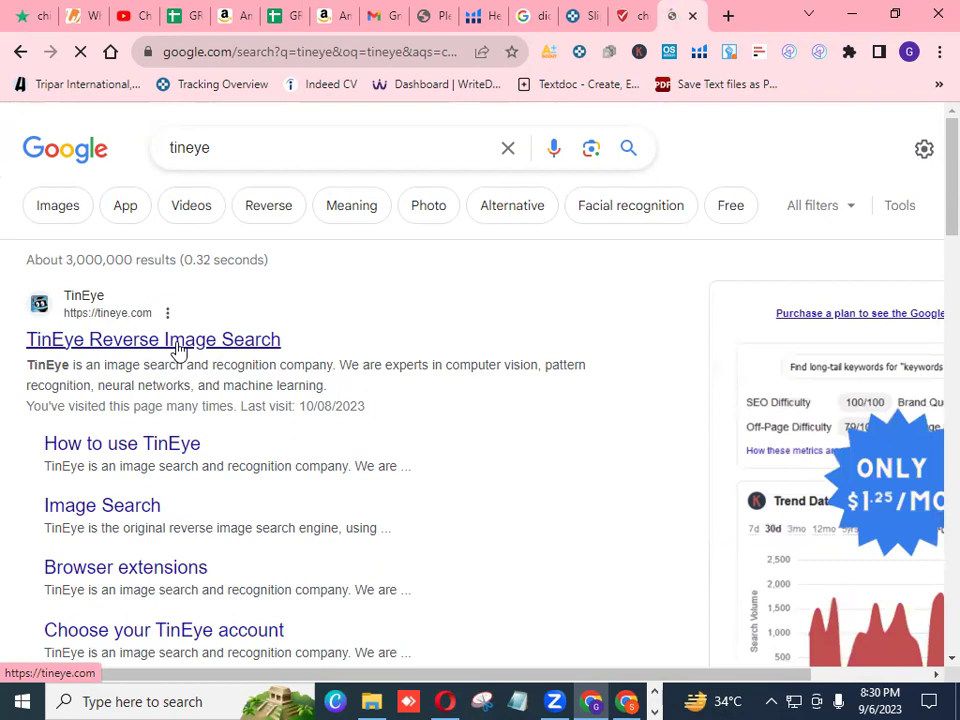
left_click(178, 349)
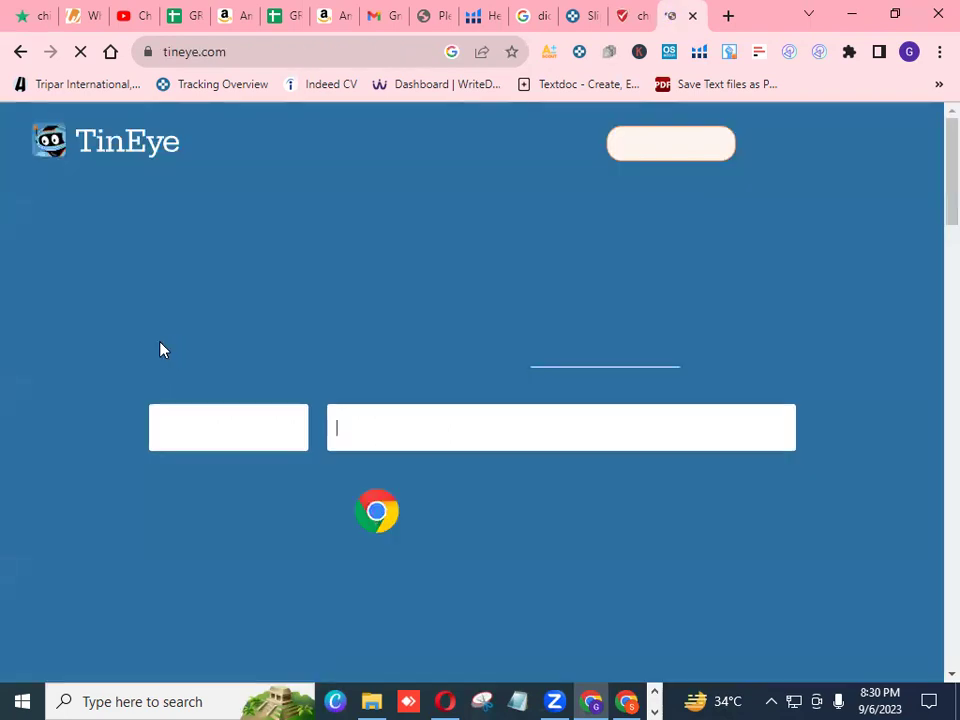
On the Alastin Restorative Neck Complex Amazon listing, dismiss the webinar ad, enlarge the product image and copy its image address.
left_click(236, 20)
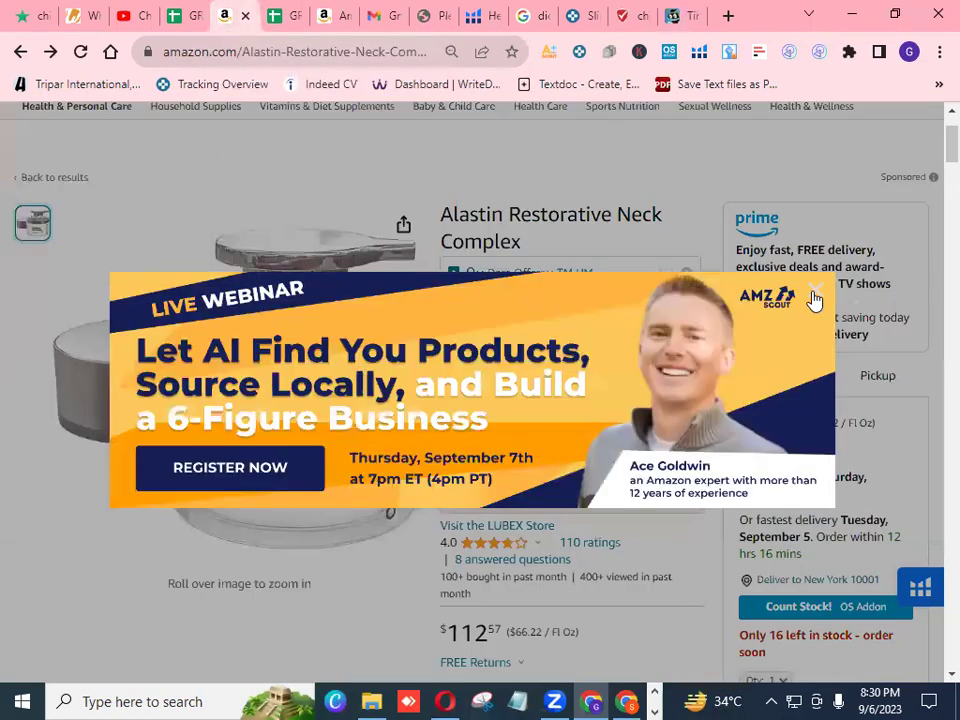
left_click(815, 299)
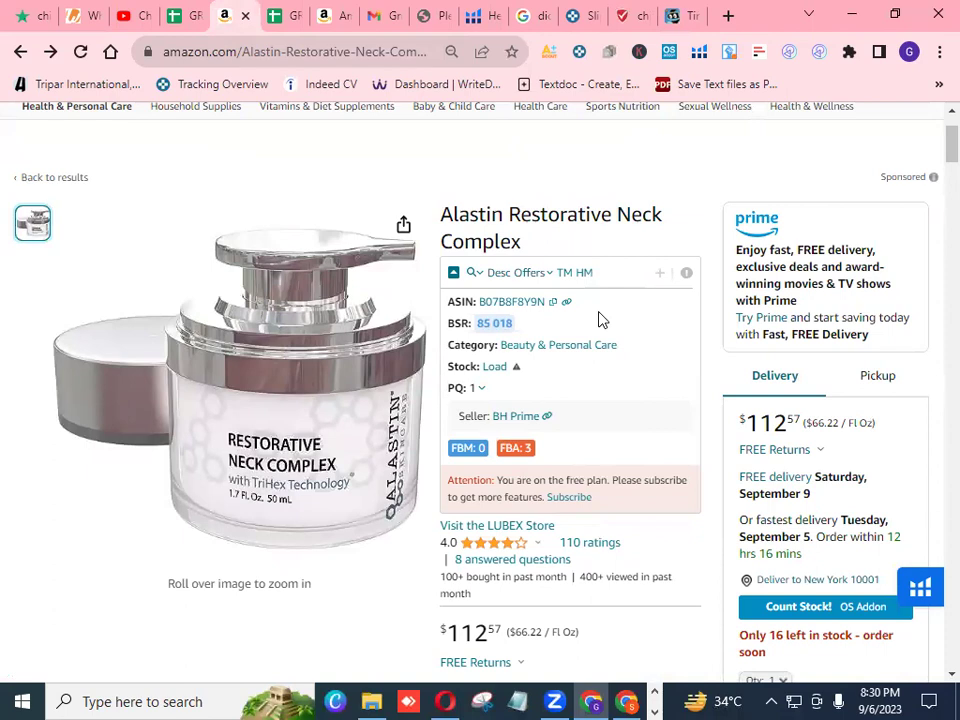
mouse_move(327, 444)
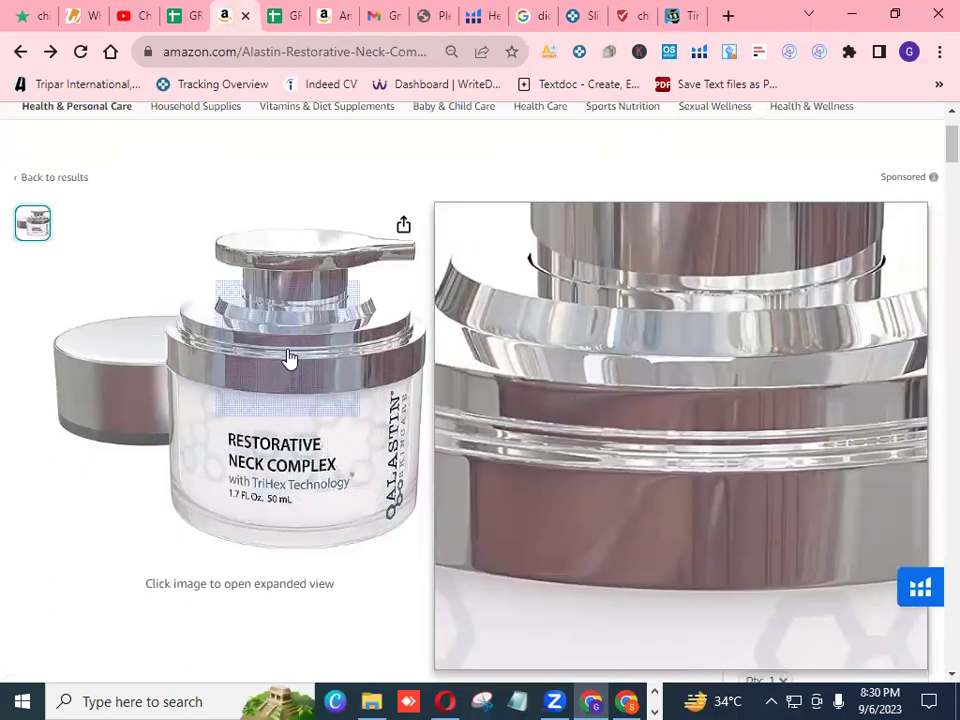
left_click(289, 358)
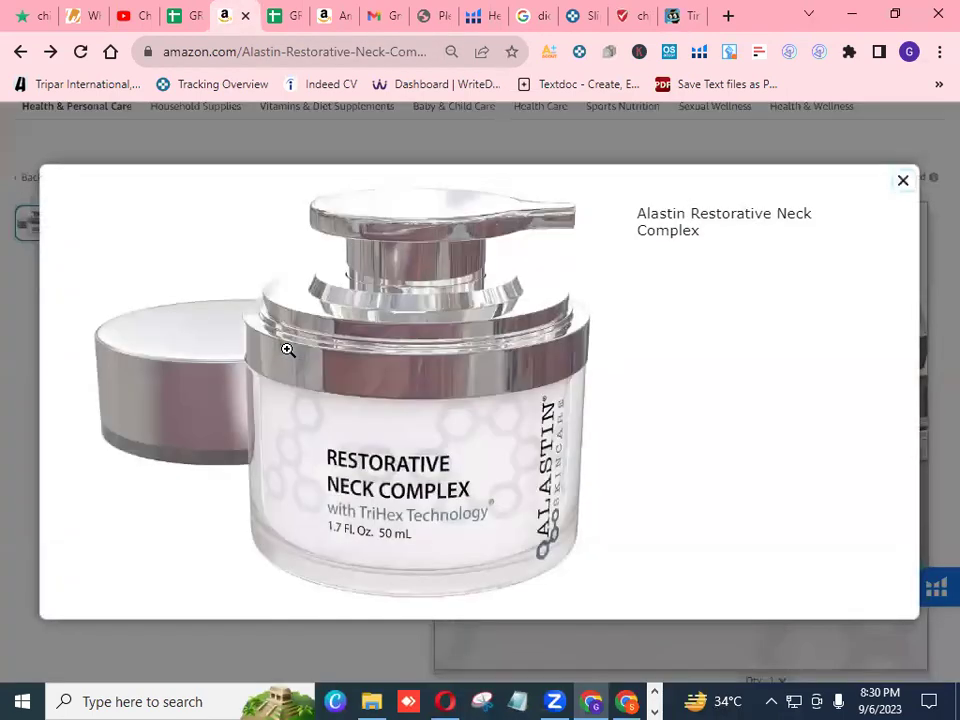
right_click(447, 268)
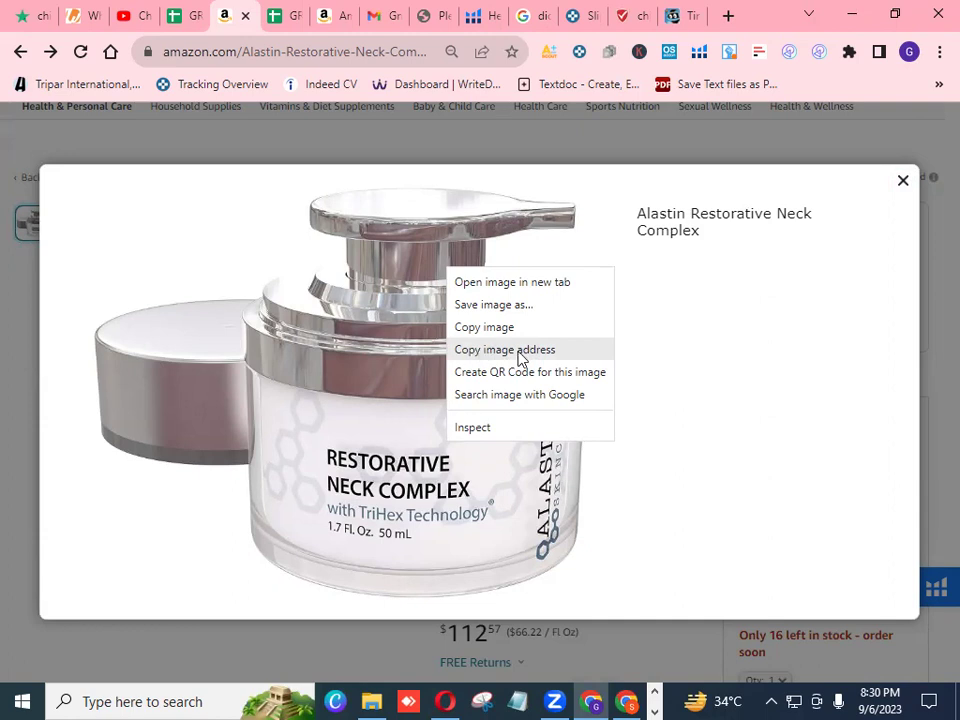
left_click(518, 356)
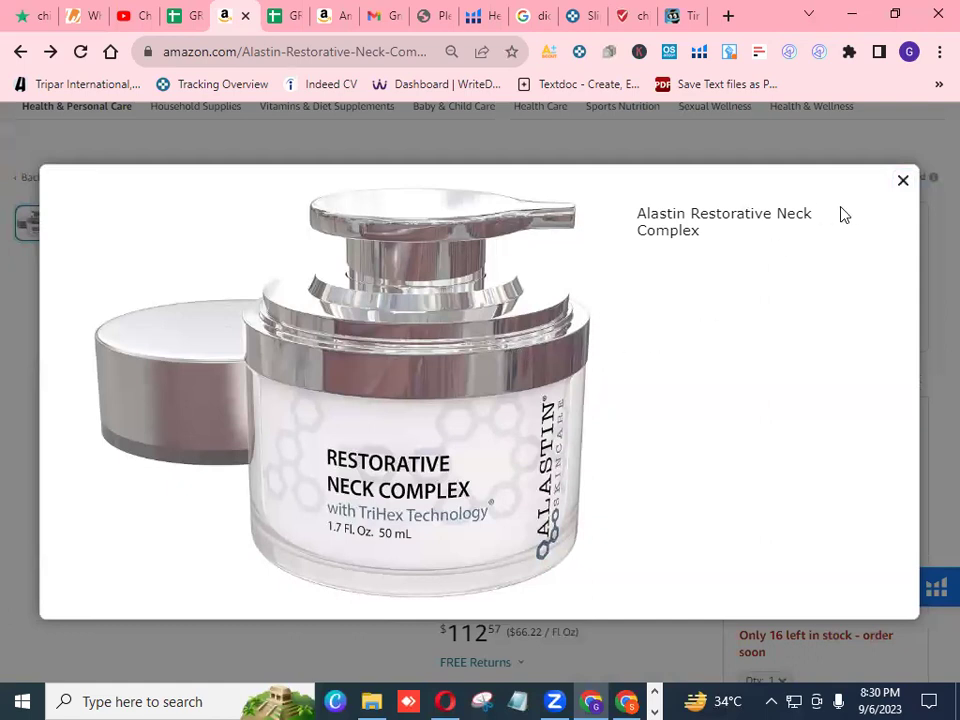
Run a TinEye reverse image search using the copied product image address.
left_click(681, 22)
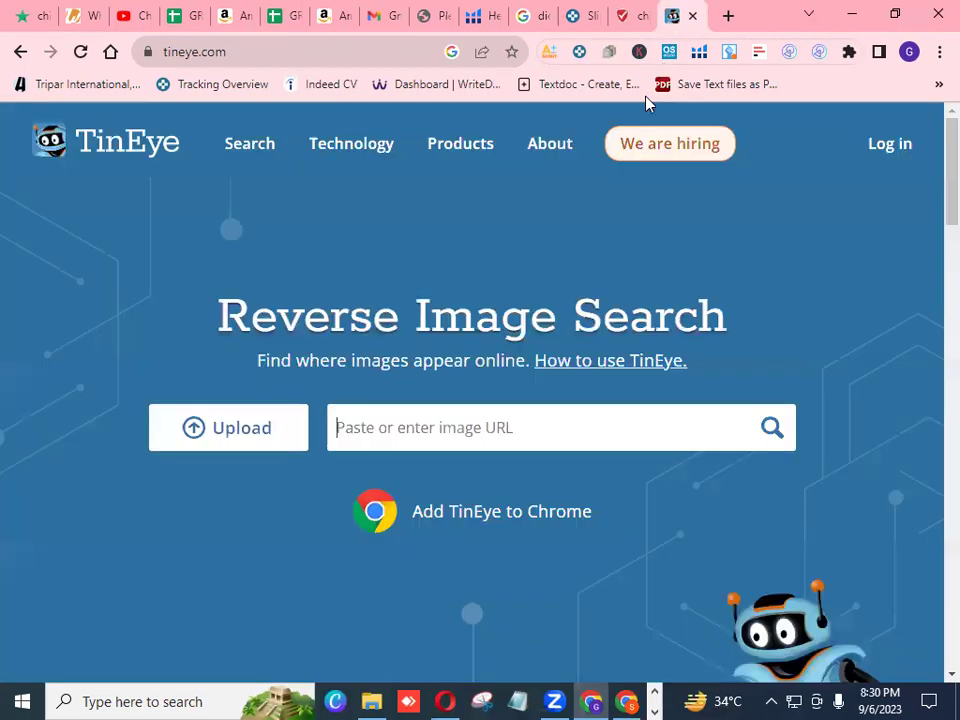
right_click(408, 432)
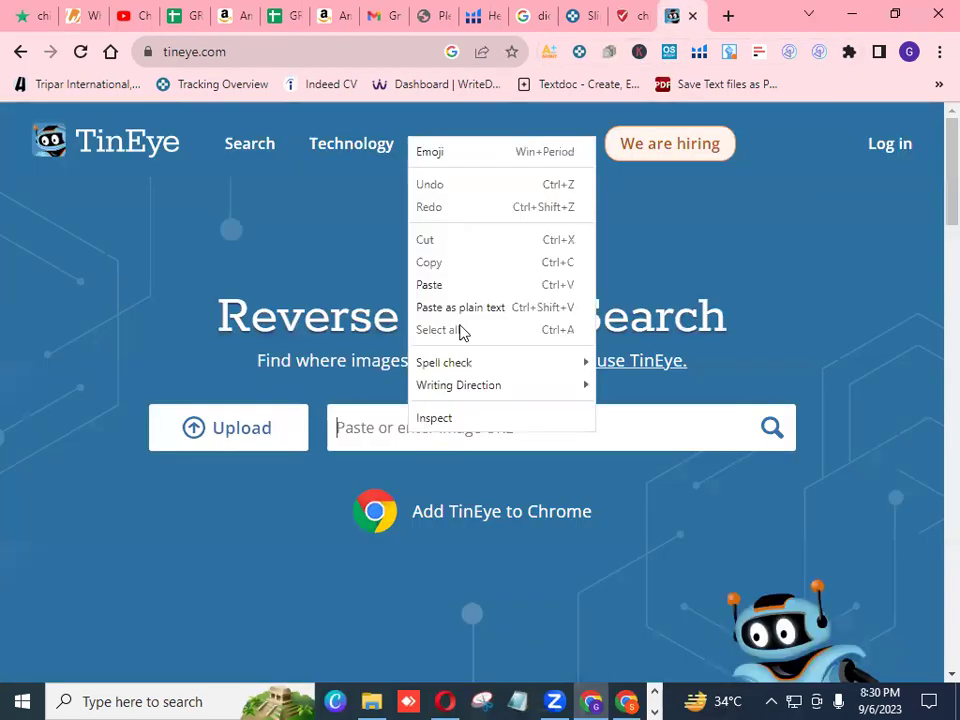
left_click(465, 287)
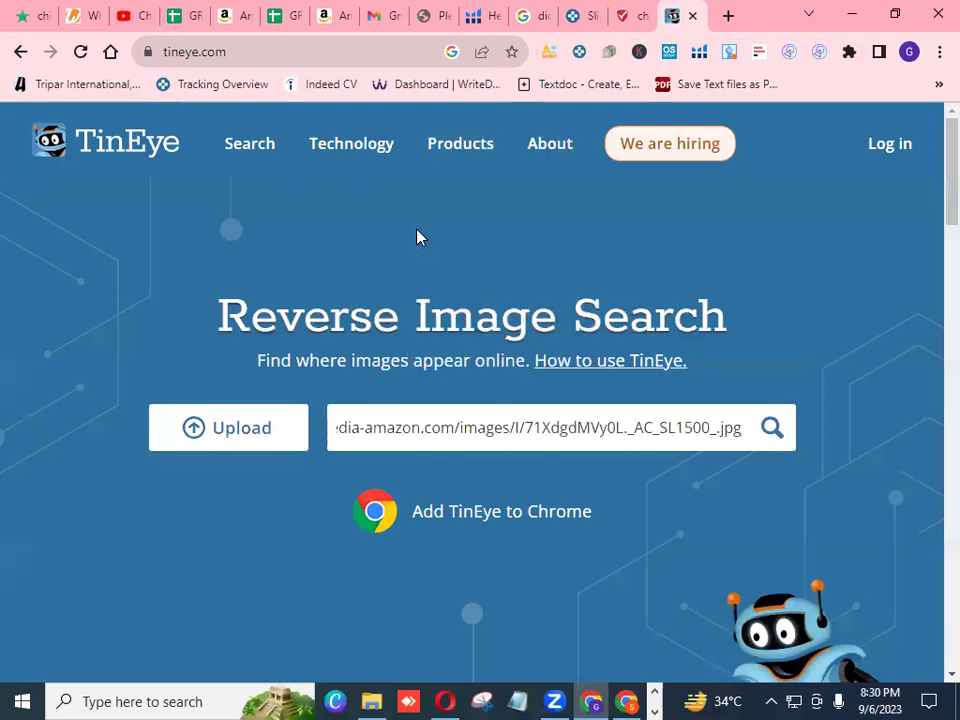
left_click(776, 433)
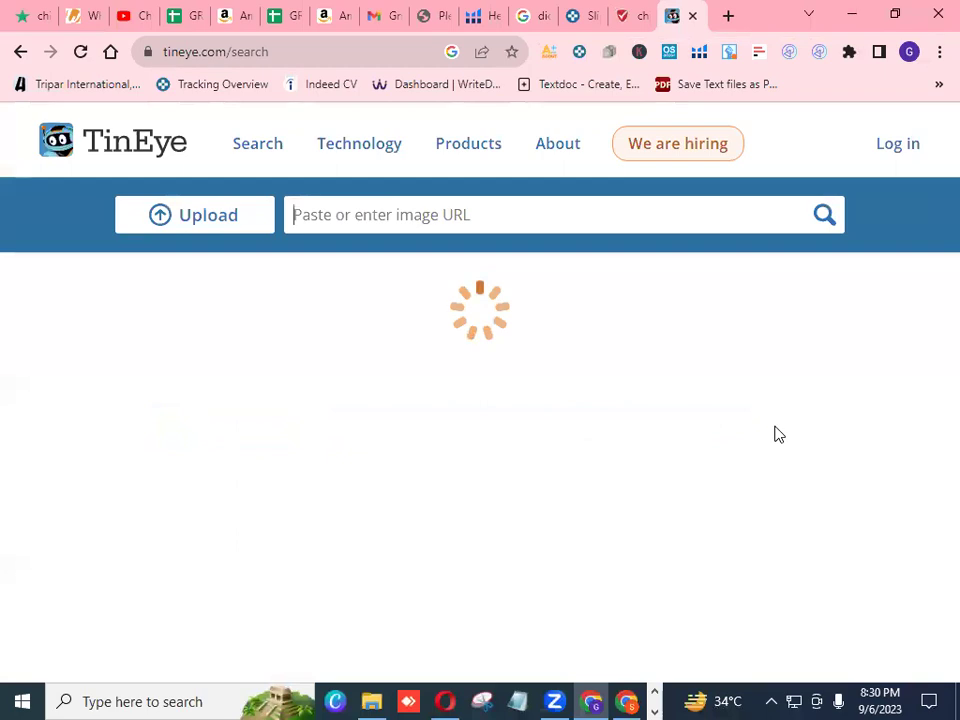
Close the enlarged product image on the Amazon listing and return to the TinEye results.
left_click(240, 20)
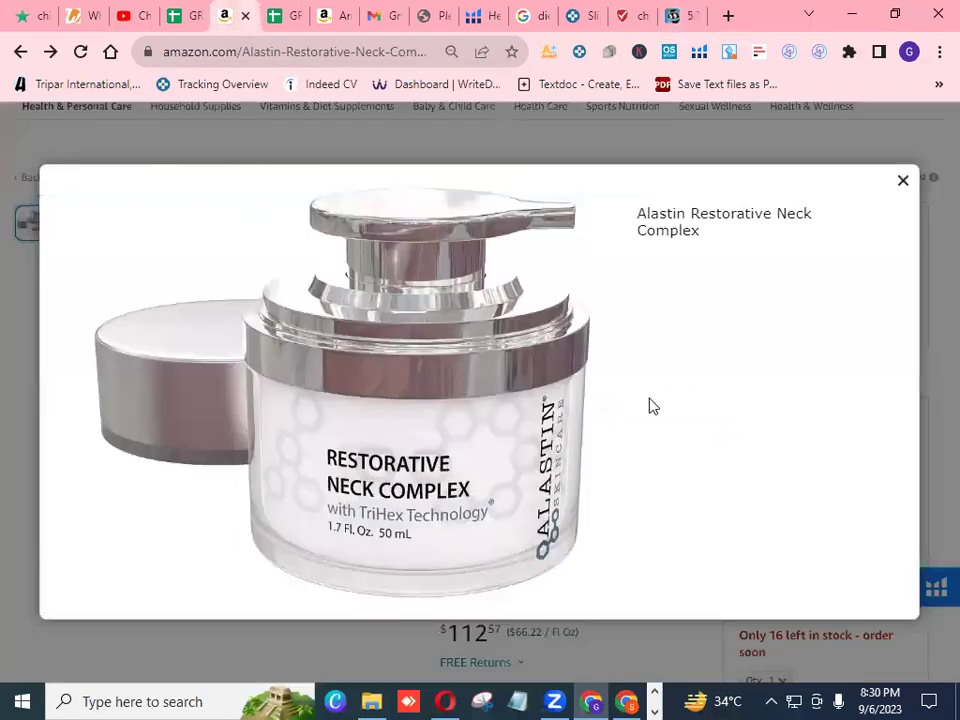
left_click(902, 182)
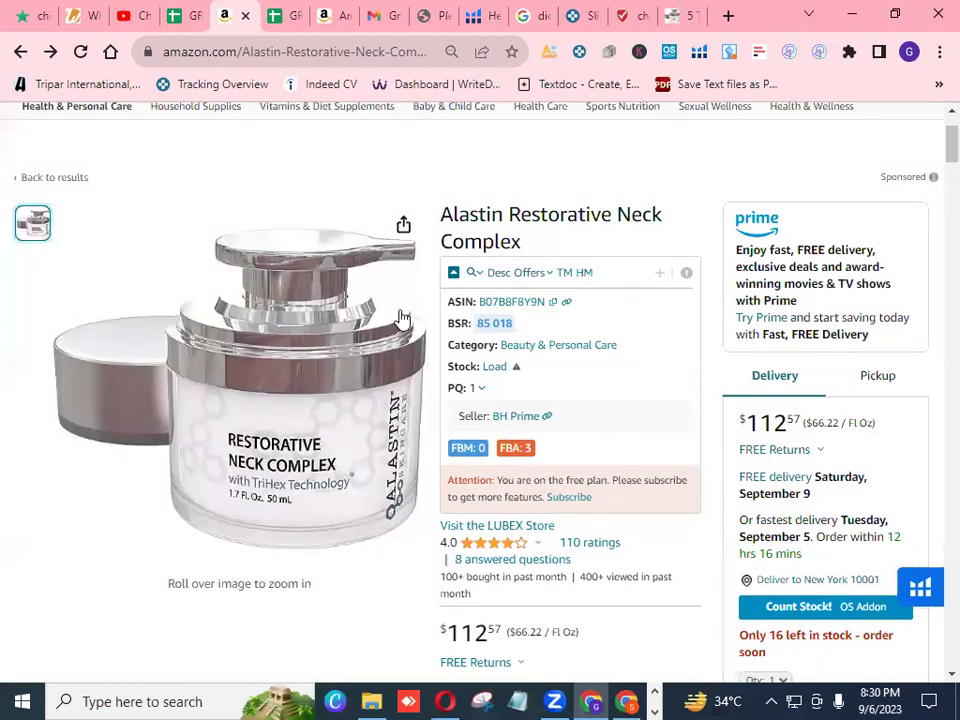
left_click(640, 52)
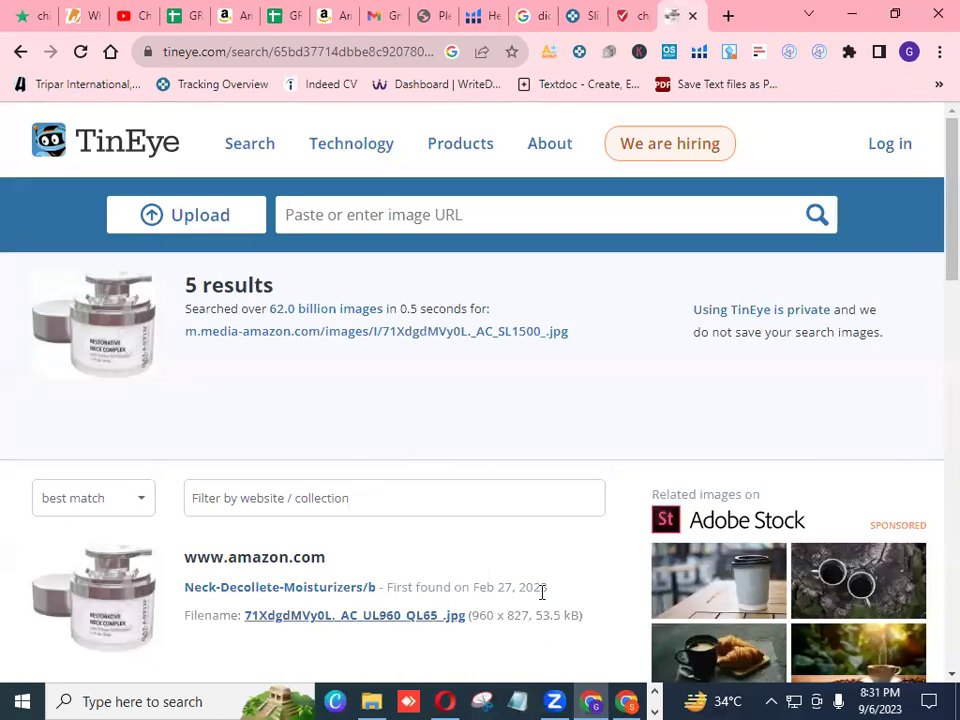
scroll(932, 678, "down", 2)
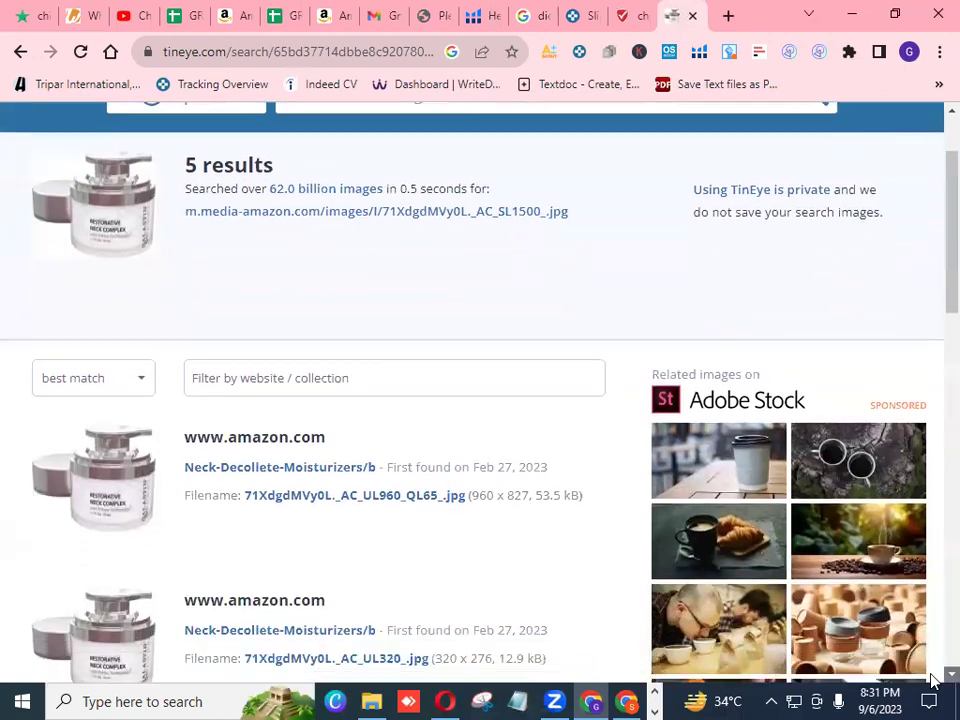
scroll(932, 678, "down", 4)
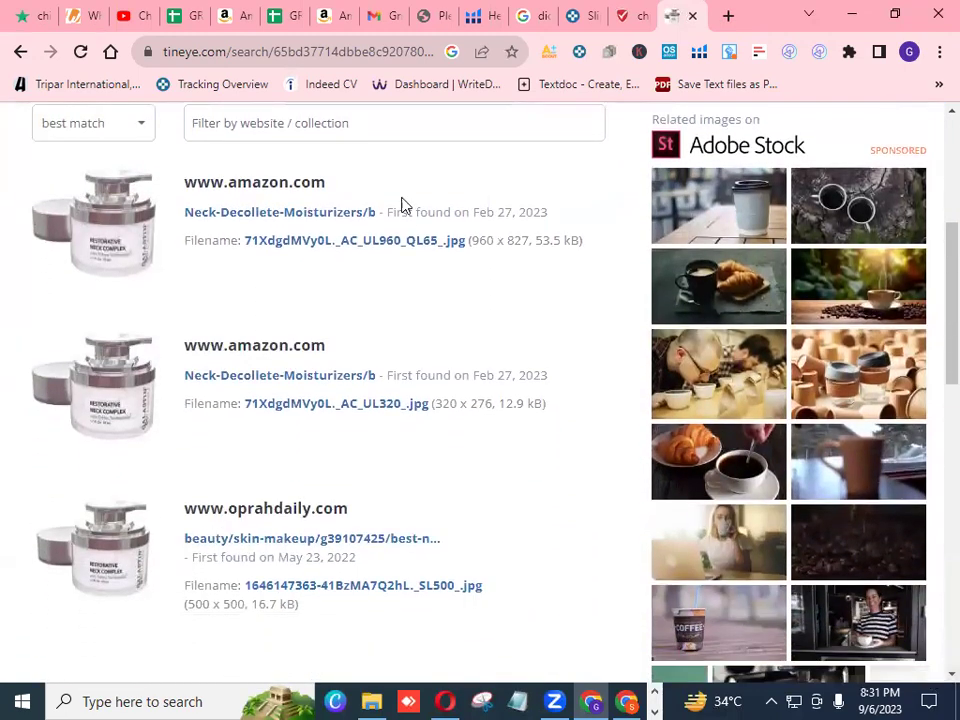
right_click(292, 510)
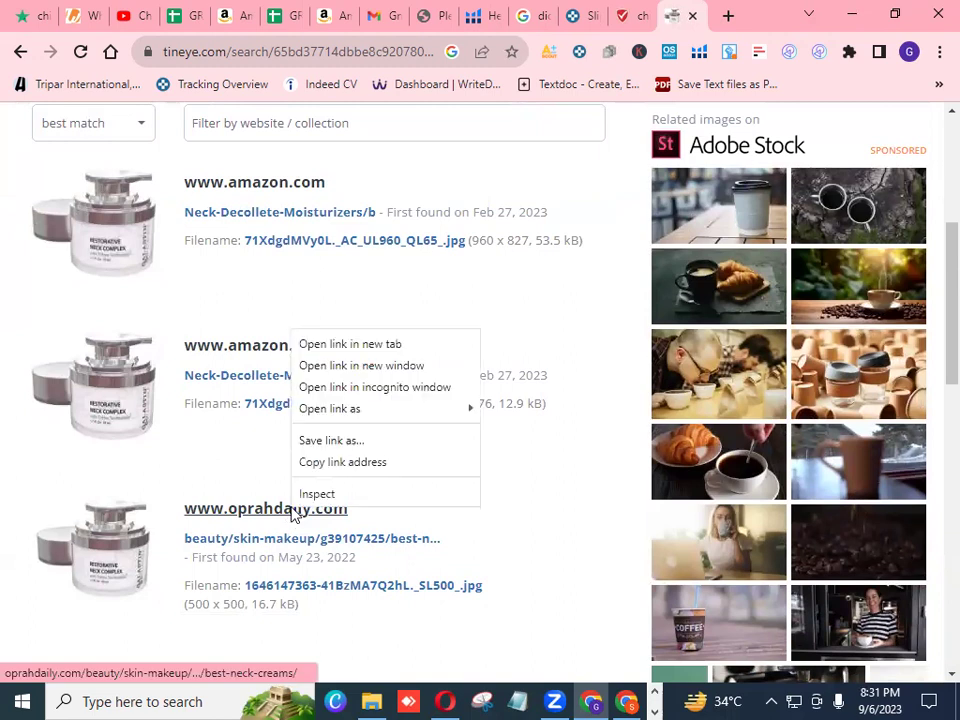
left_click(346, 348)
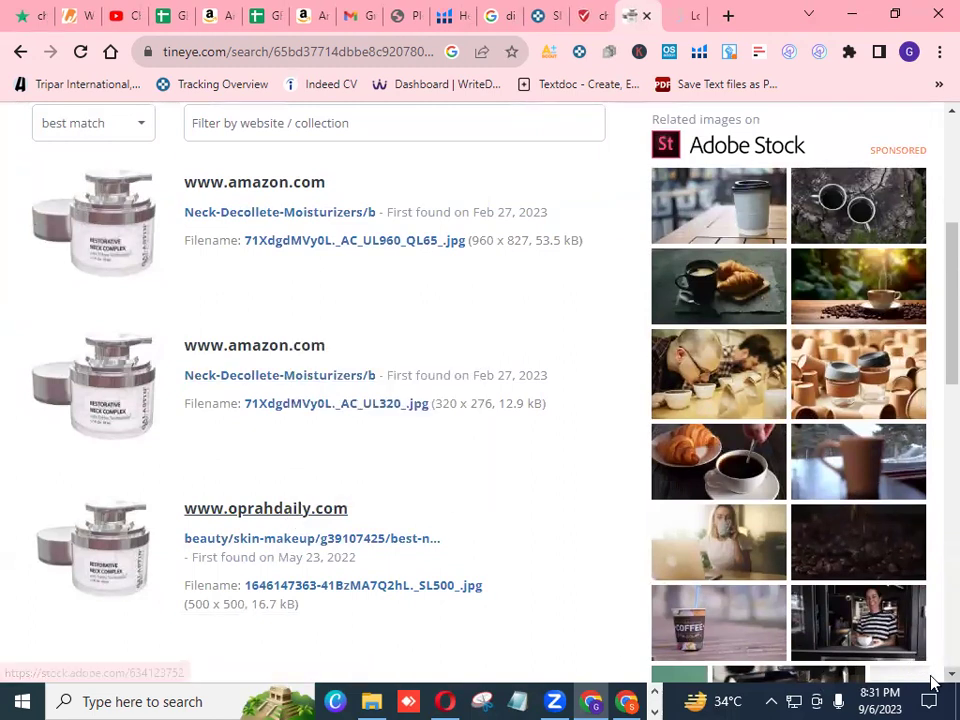
scroll(932, 680, "down", 1)
scroll(932, 681, "down", 2)
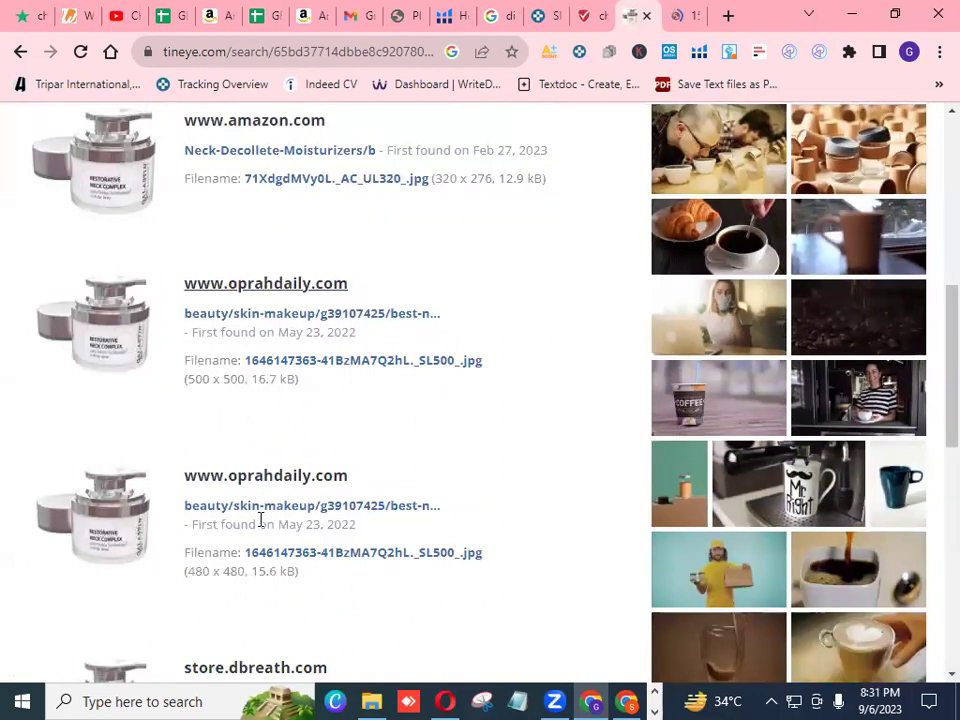
Open the store.dbreath.com match from the TinEye results in a new tab.
scroll(260, 519, "down", 1)
scroll(260, 519, "down", 2)
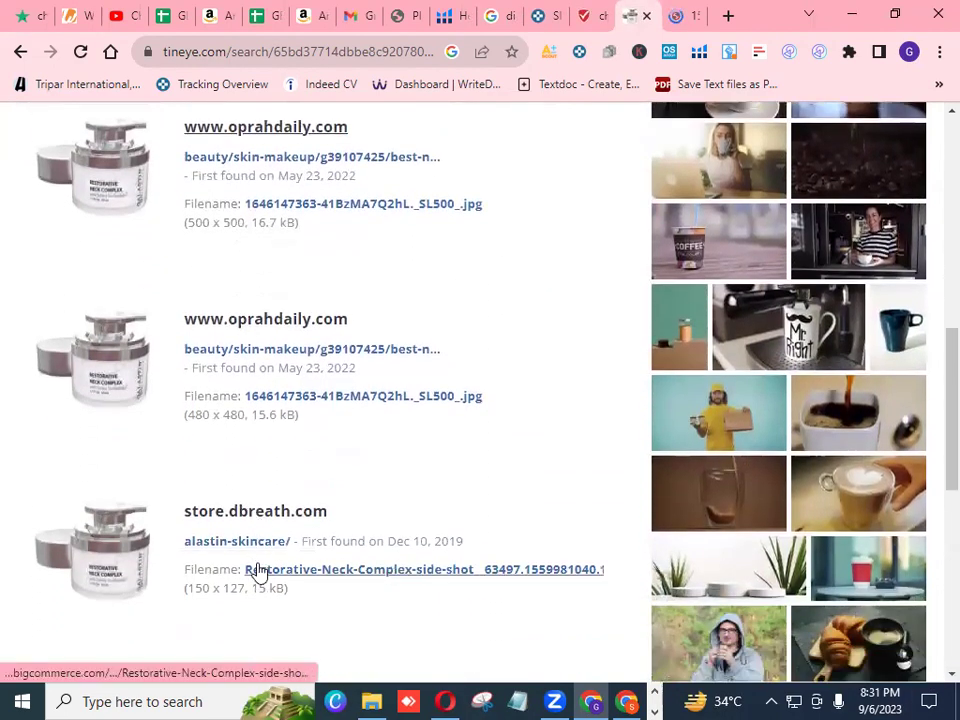
right_click(270, 520)
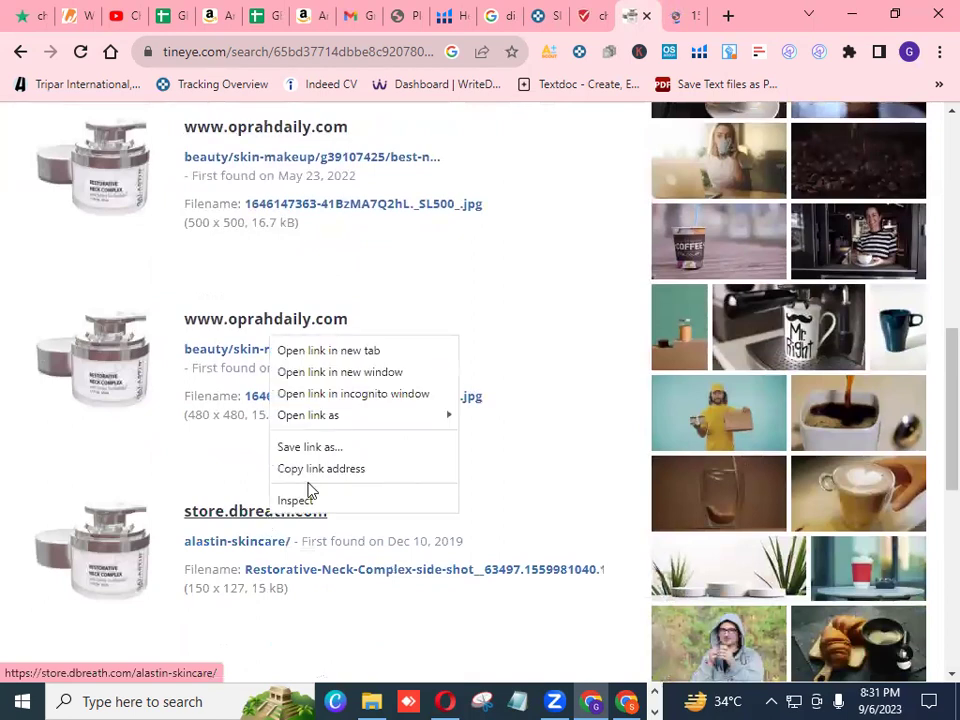
left_click(347, 352)
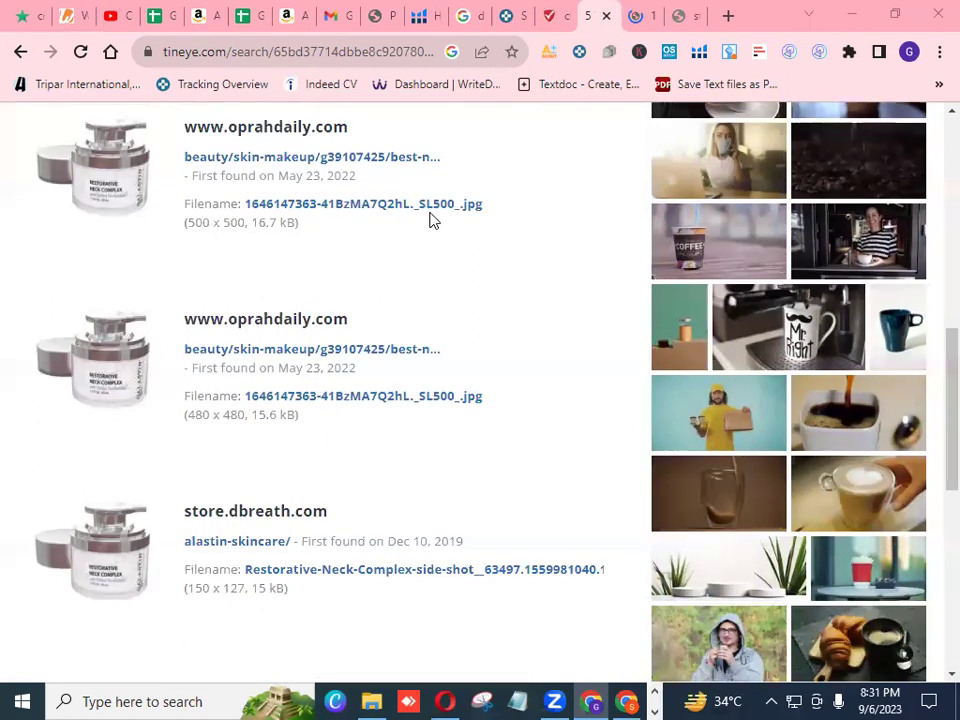
Dismiss the Google sign-in prompt on the Oprah Daily neck cream article and examine its top picks for the Alastin product's seller.
left_click(645, 24)
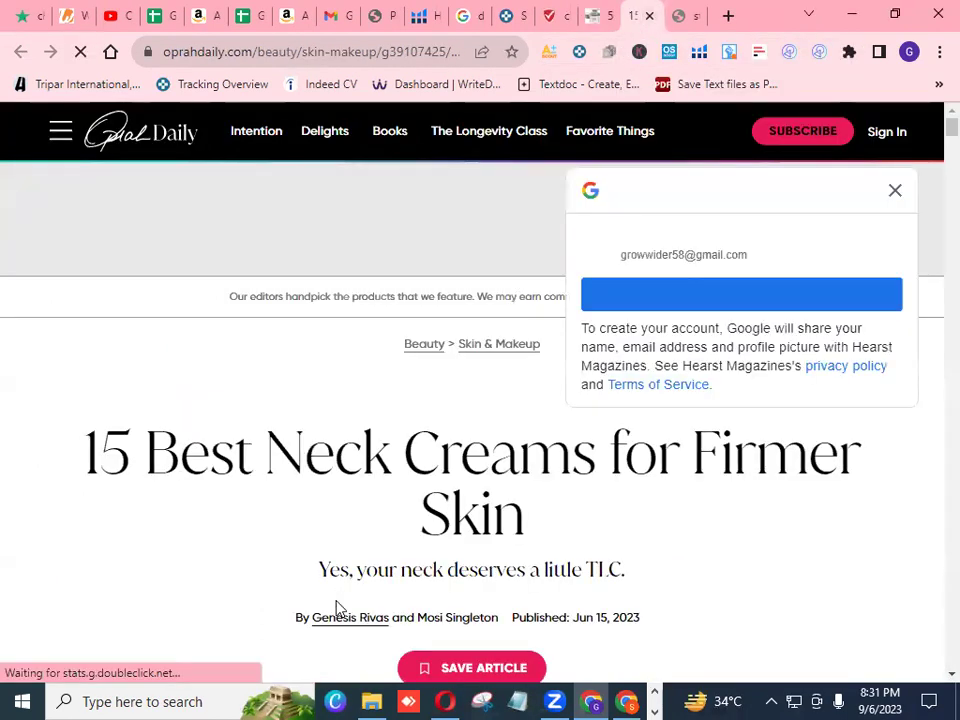
left_click(896, 192)
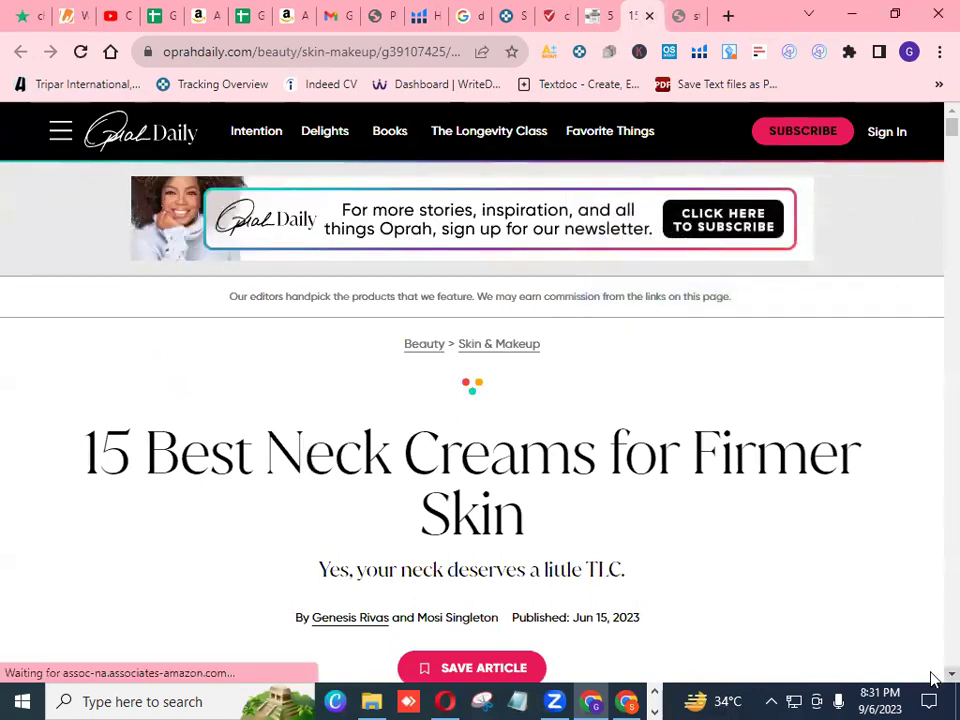
scroll(932, 678, "down", 1)
scroll(932, 678, "down", 3)
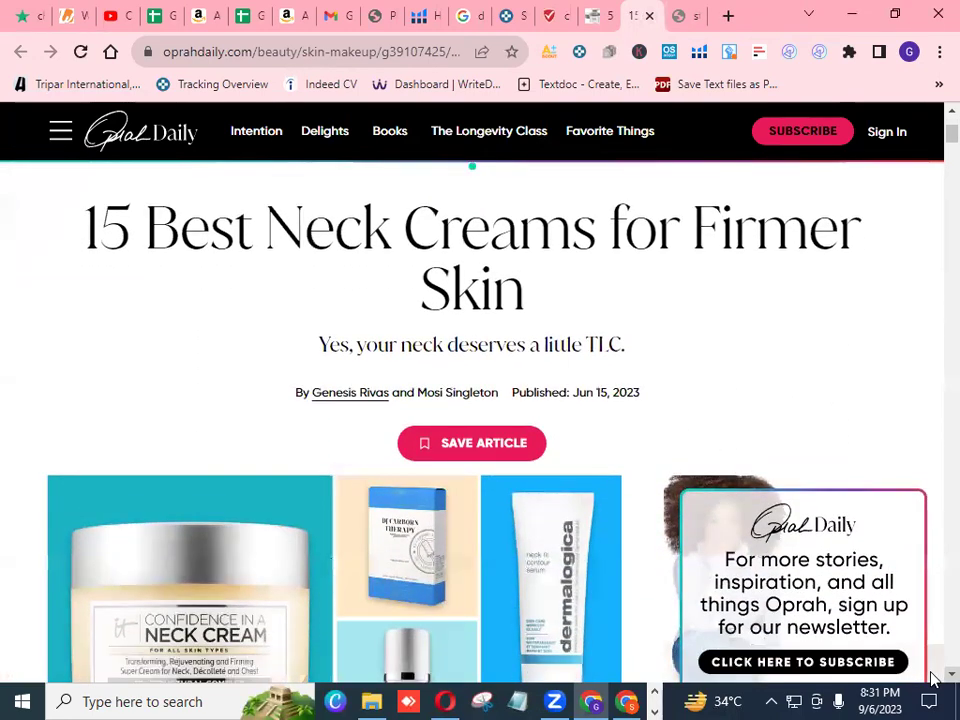
scroll(932, 678, "down", 2)
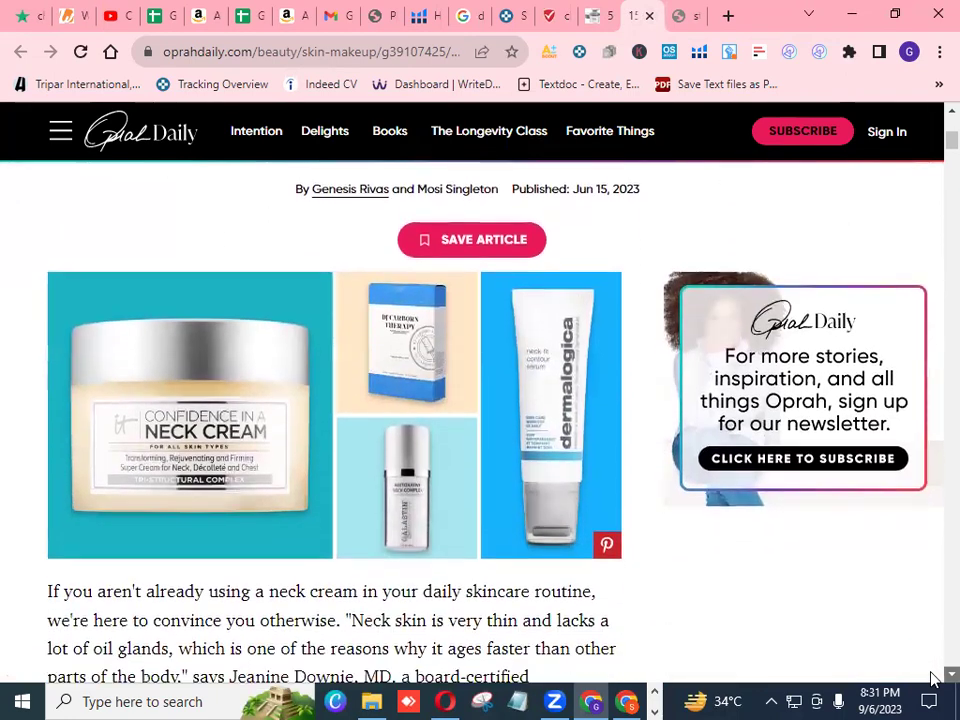
scroll(932, 678, "down", 1)
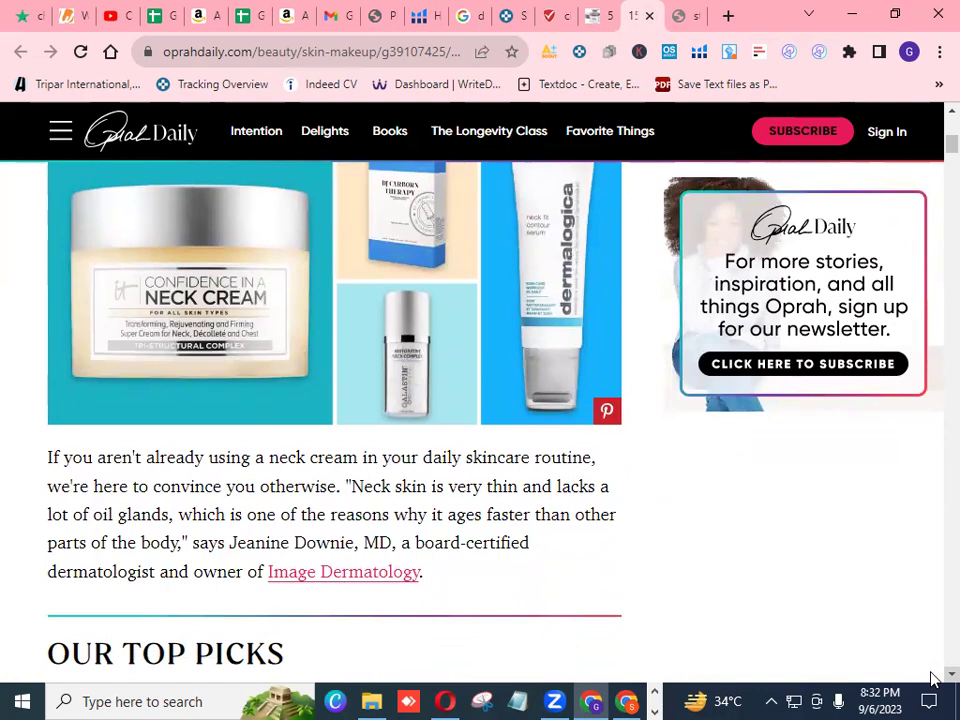
scroll(932, 678, "down", 5)
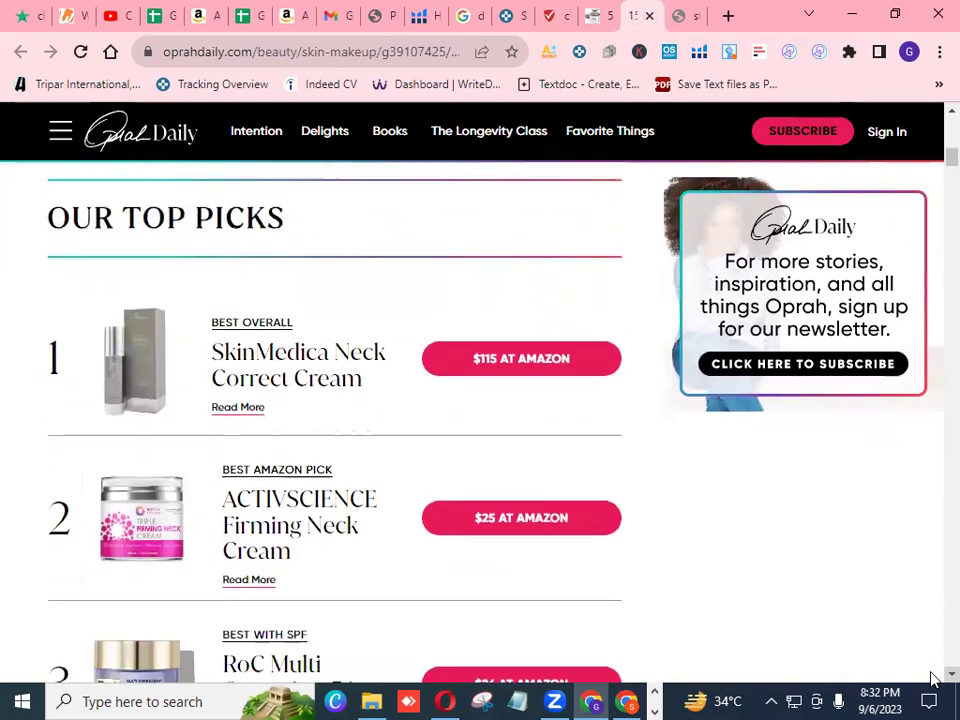
scroll(932, 678, "down", 2)
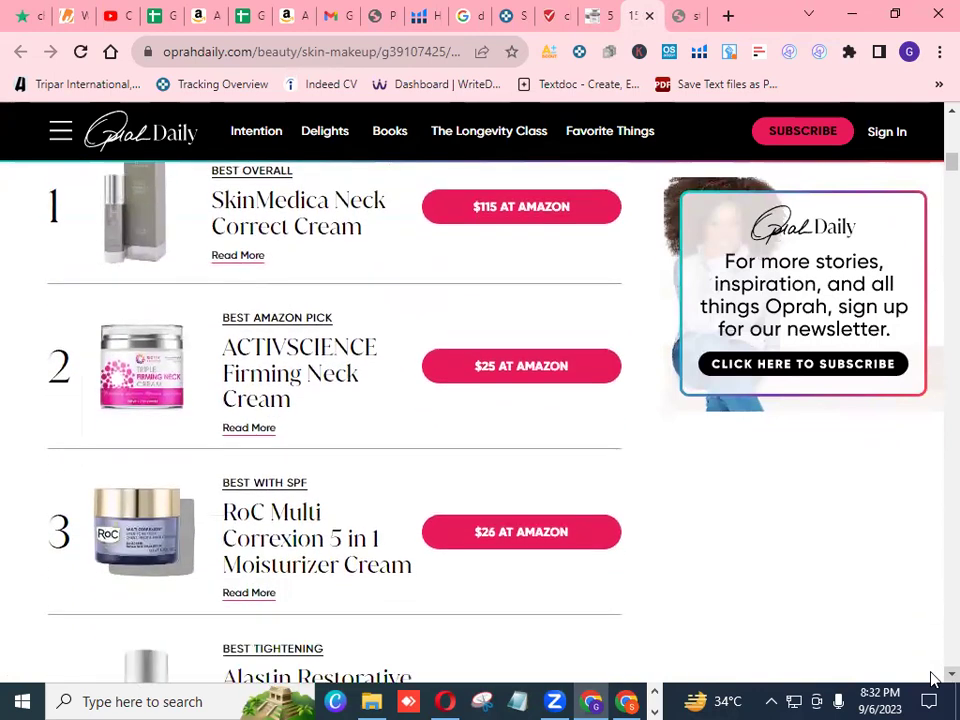
scroll(932, 678, "down", 2)
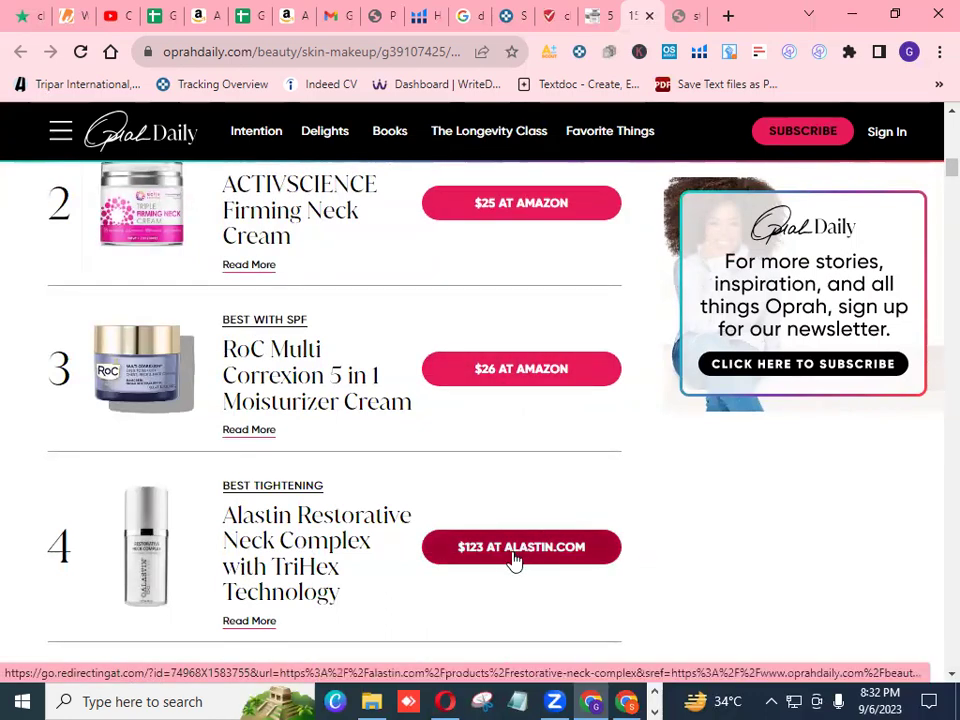
scroll(932, 680, "down", 3)
scroll(934, 678, "down", 2)
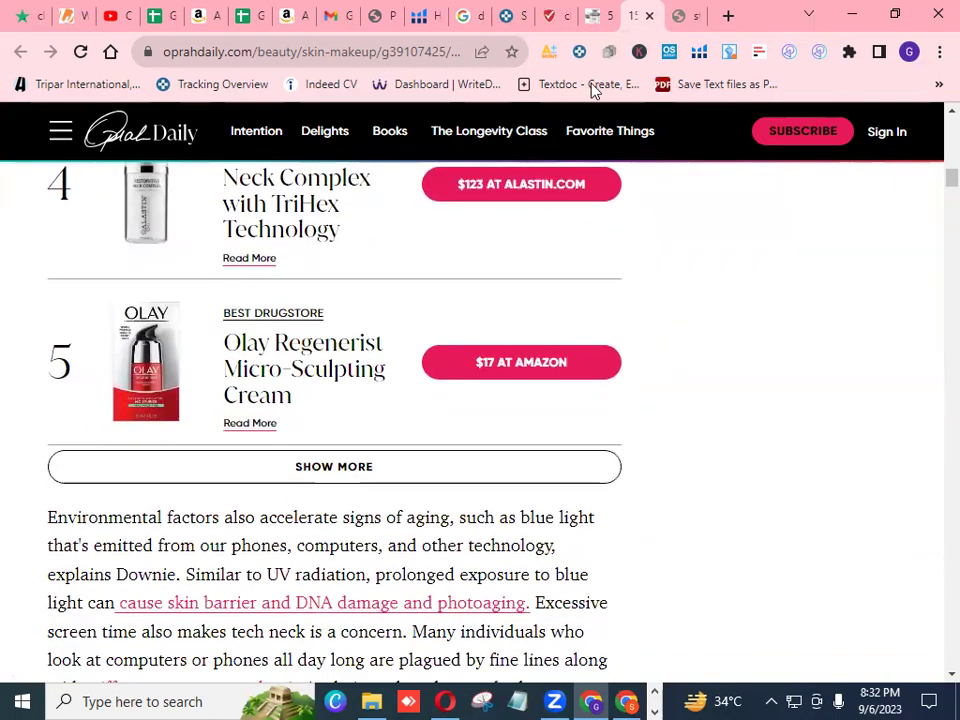
Check the store.dbreath.com Alastin skincare page and reload it.
left_click(680, 16)
left_click(230, 496)
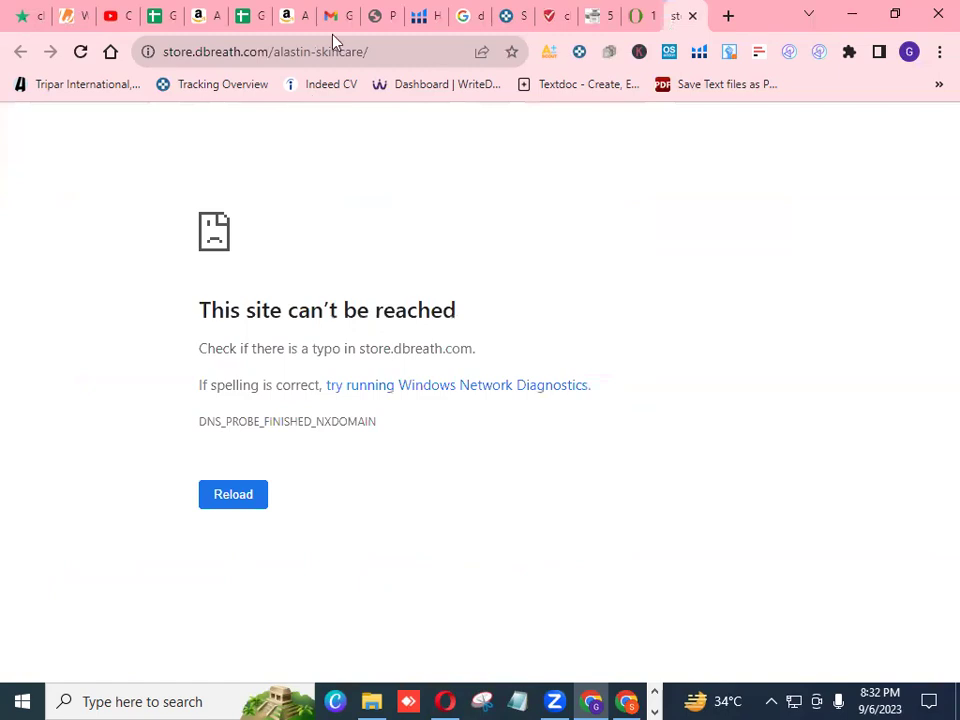
On the Oral-B Essential Floss Amazon listing, enlarge the main product image and copy its image address.
left_click(287, 24)
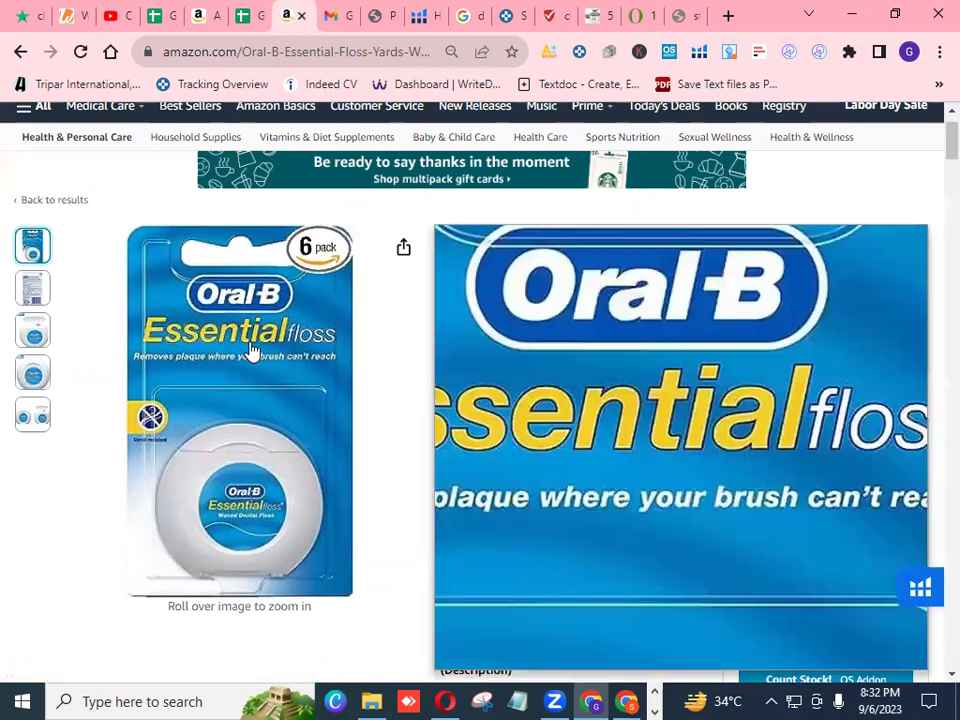
left_click(253, 352)
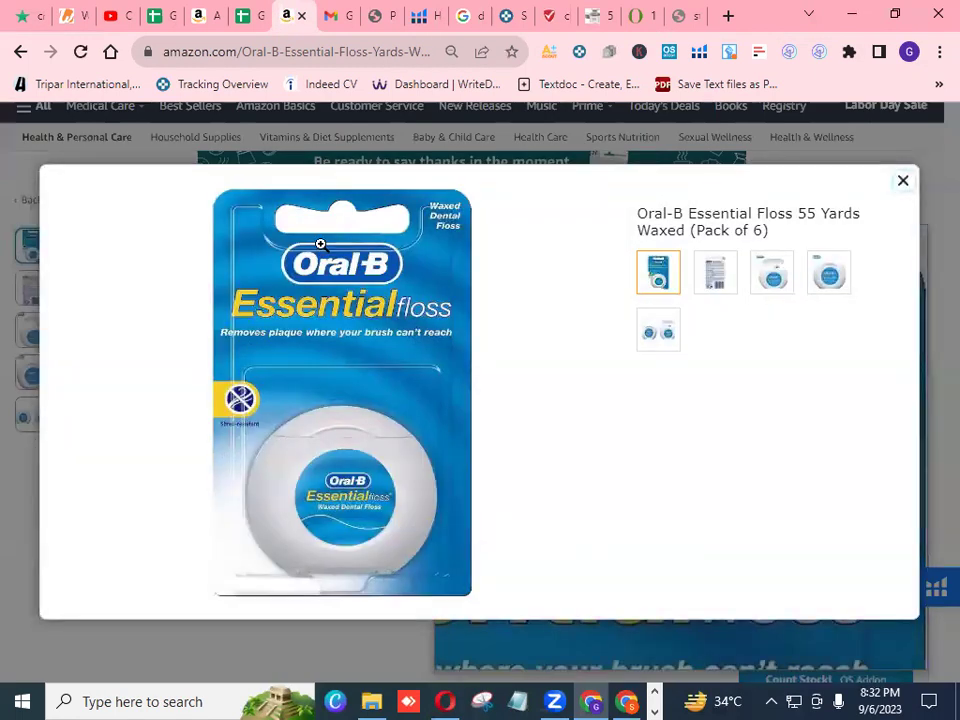
right_click(320, 245)
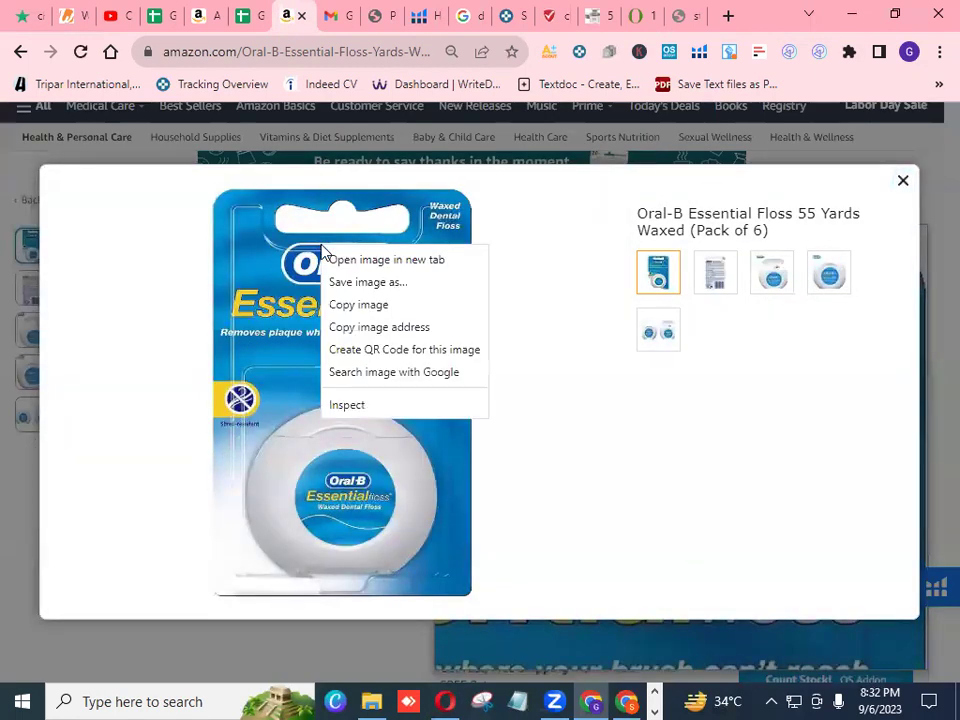
left_click(379, 328)
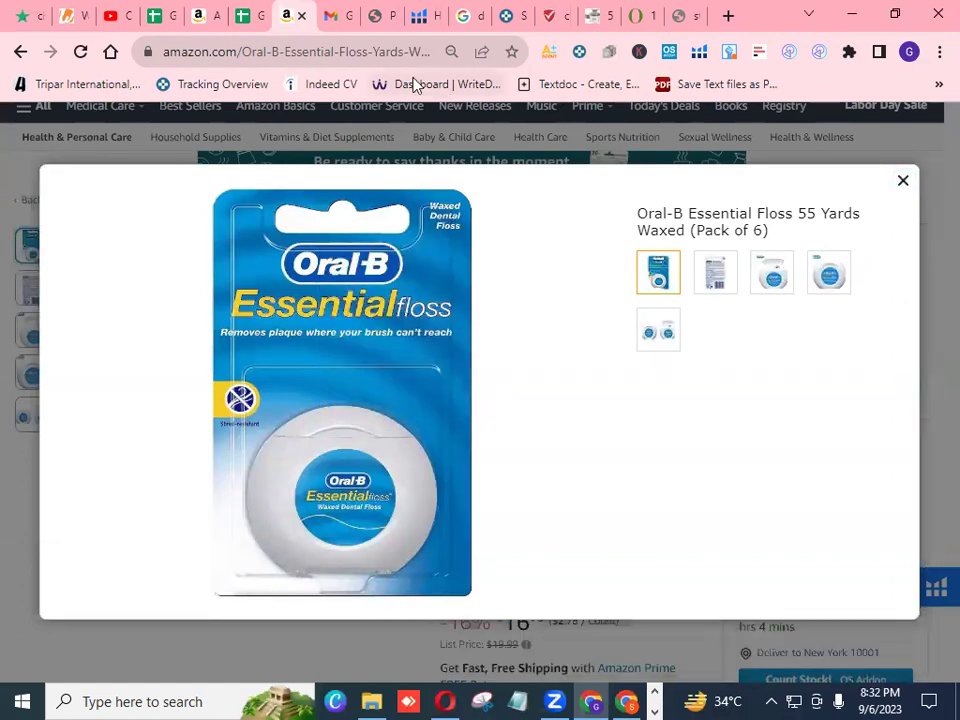
Close the Oprah Daily and store.dbreath.com pages and return to the TinEye results.
left_click(640, 18)
left_click(651, 17)
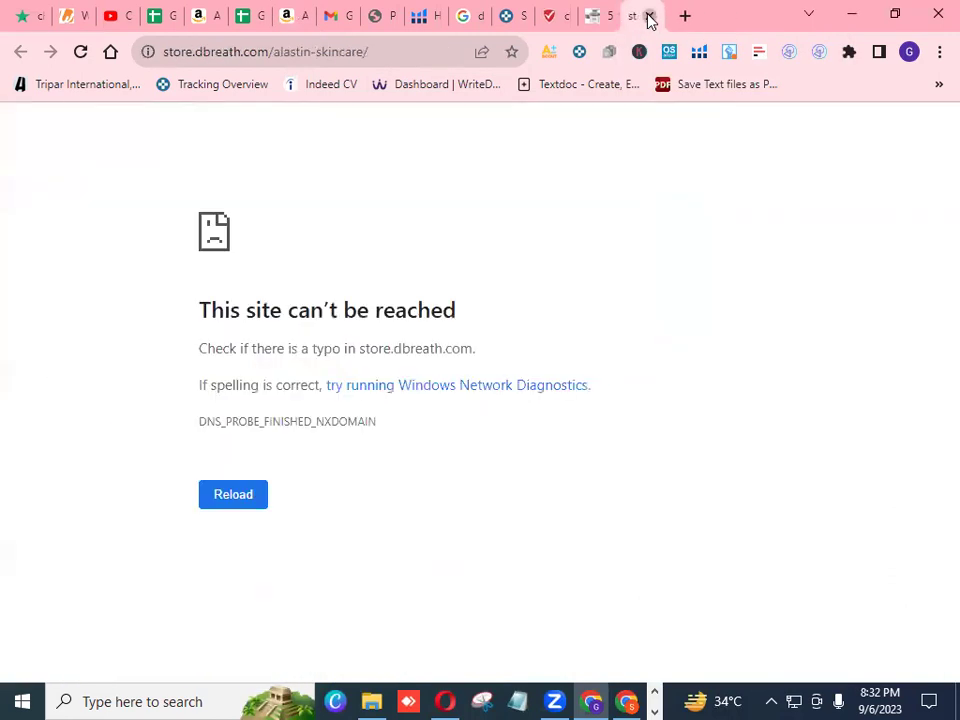
left_click(650, 17)
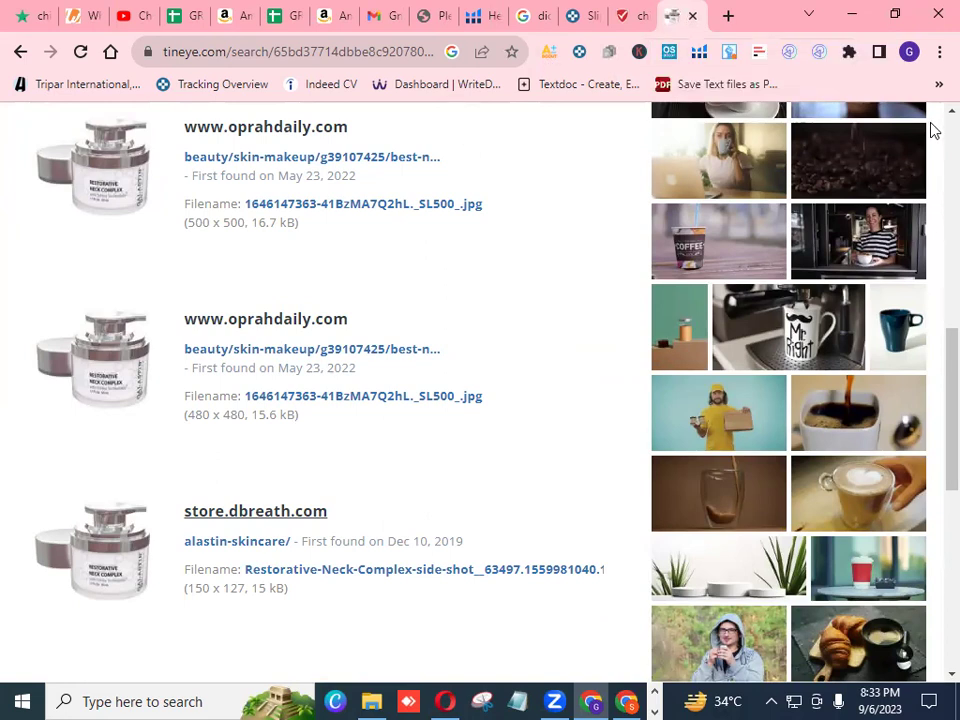
Run a TinEye reverse image search using the copied Oral-B floss image address.
scroll(932, 130, "up", 10)
right_click(472, 215)
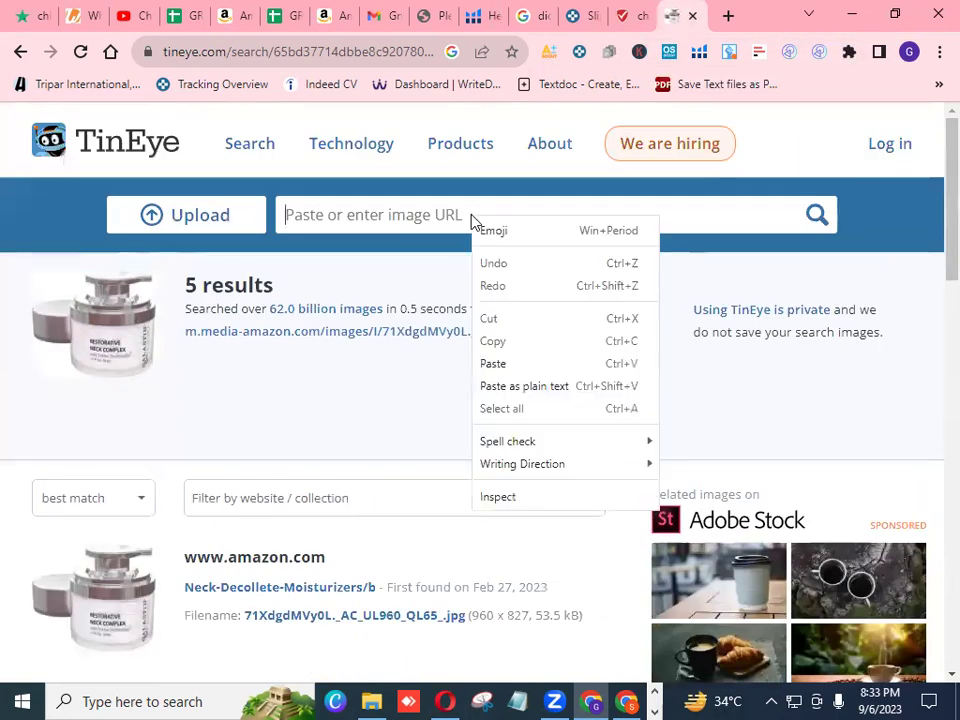
left_click(500, 364)
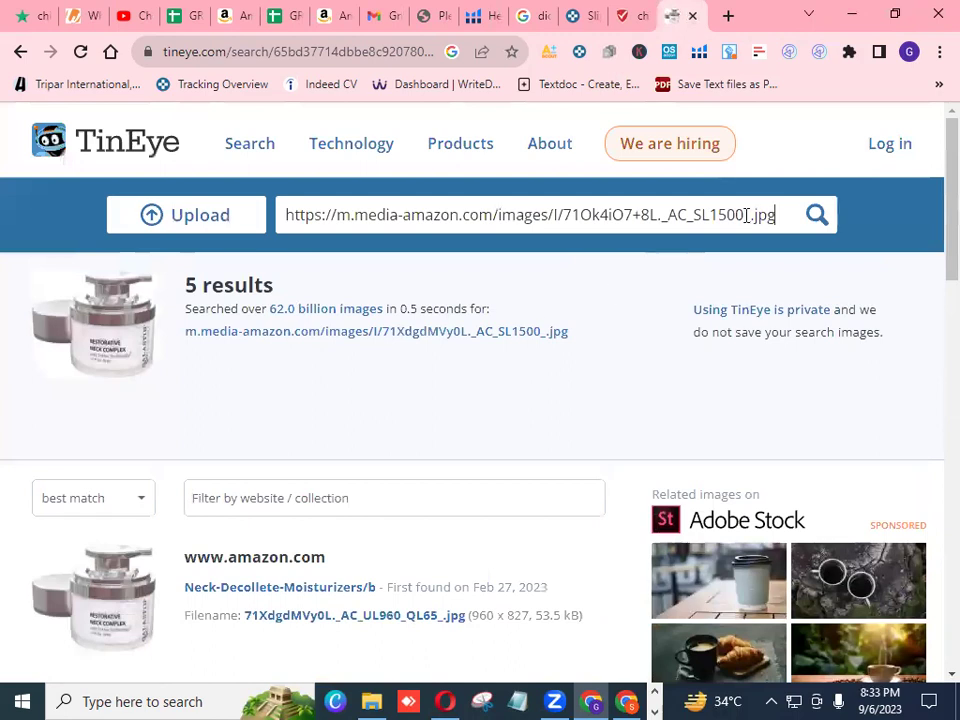
left_click(816, 218)
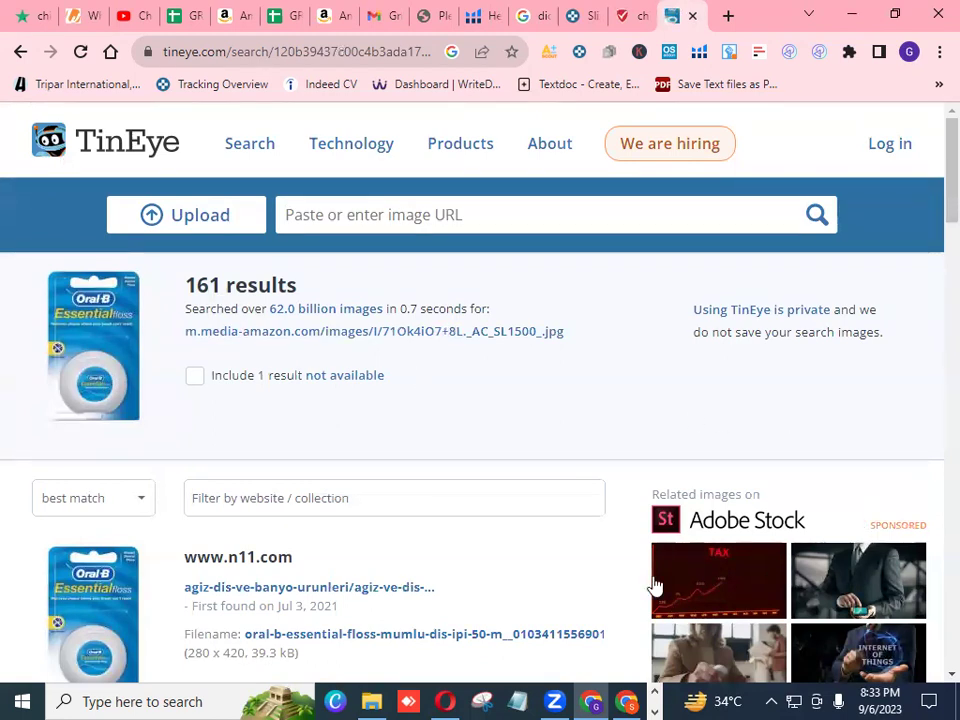
scroll(655, 585, "down", 2)
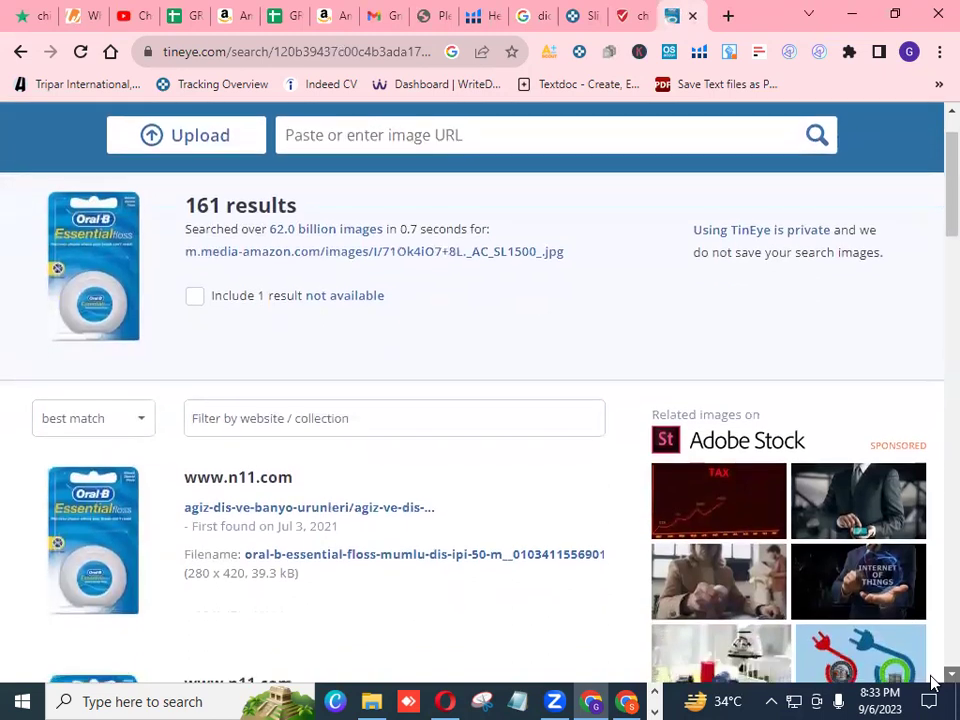
scroll(932, 682, "down", 1)
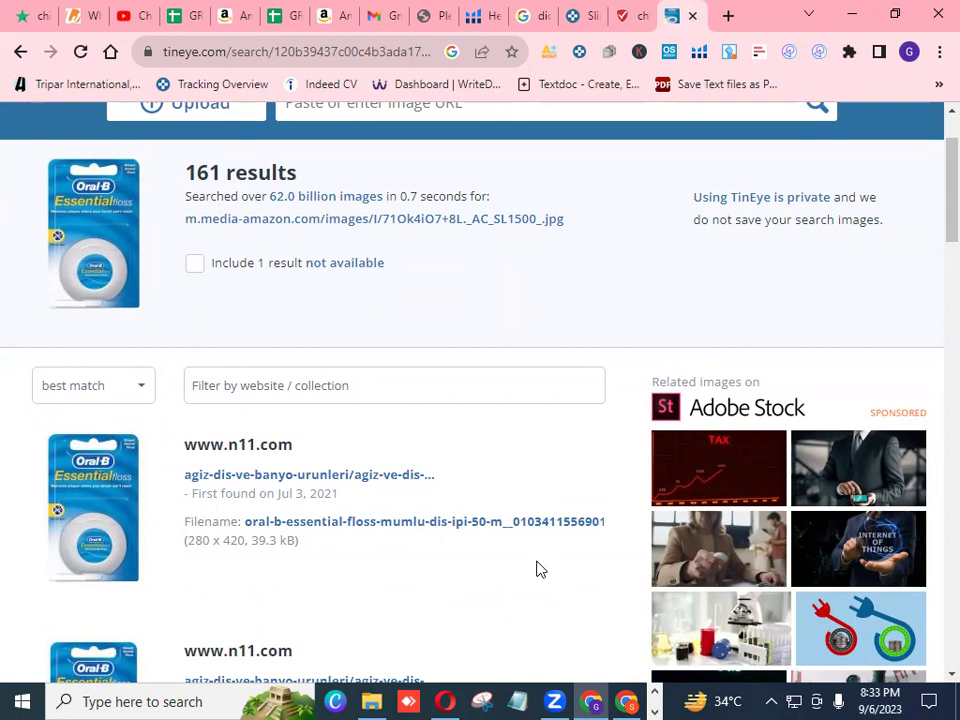
scroll(921, 669, "down", 1)
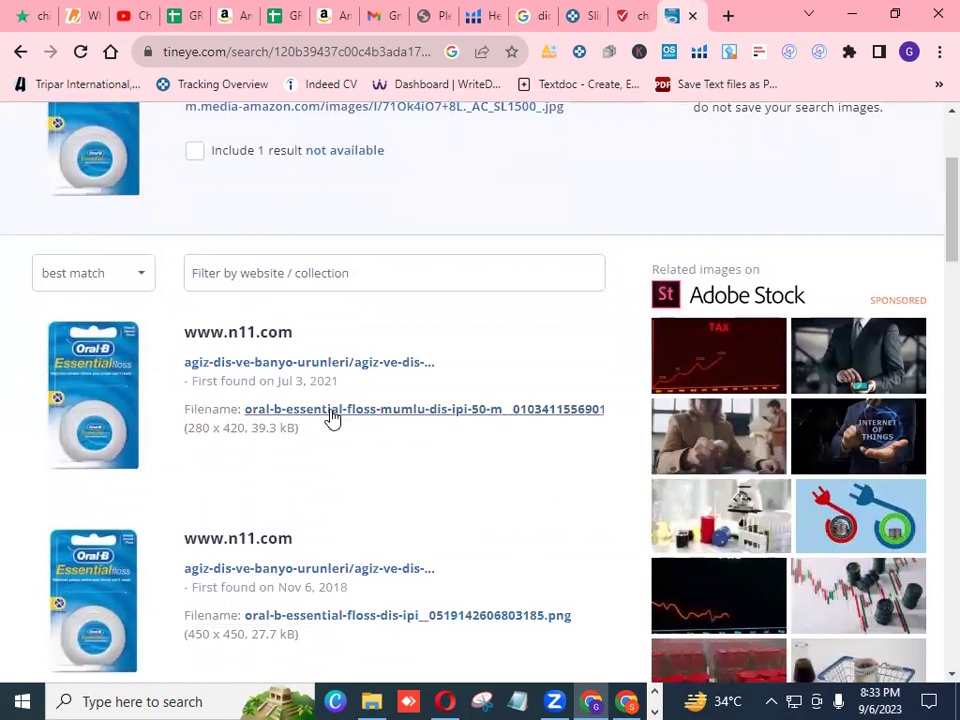
right_click(236, 341)
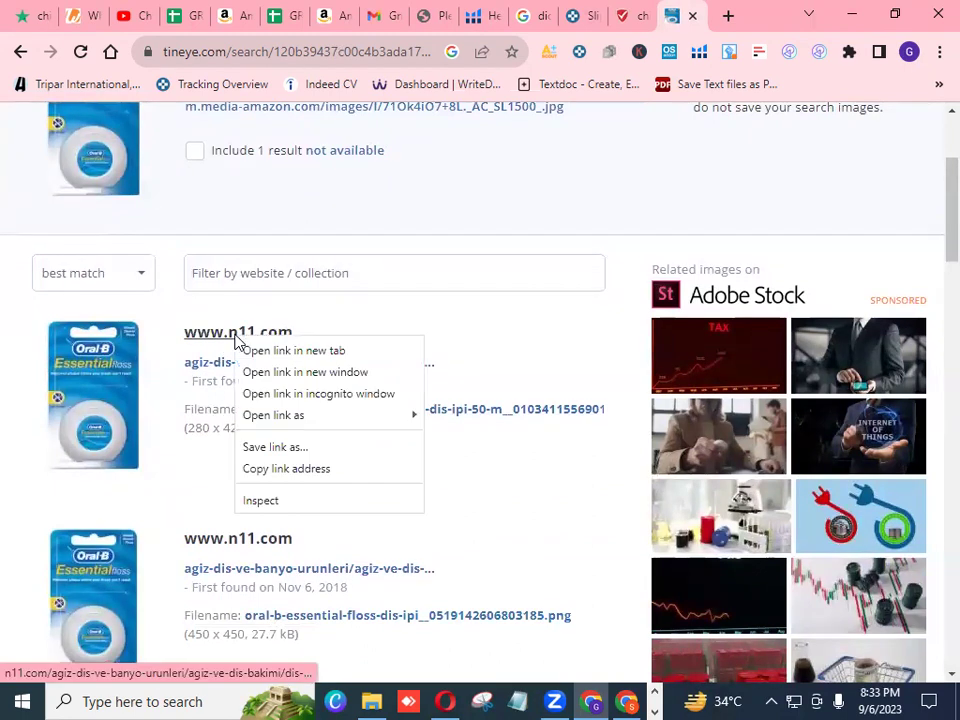
left_click(290, 352)
Open the goalad.com and fastbox.su matches for the Oral-B floss in new tabs.
scroll(932, 680, "down", 2)
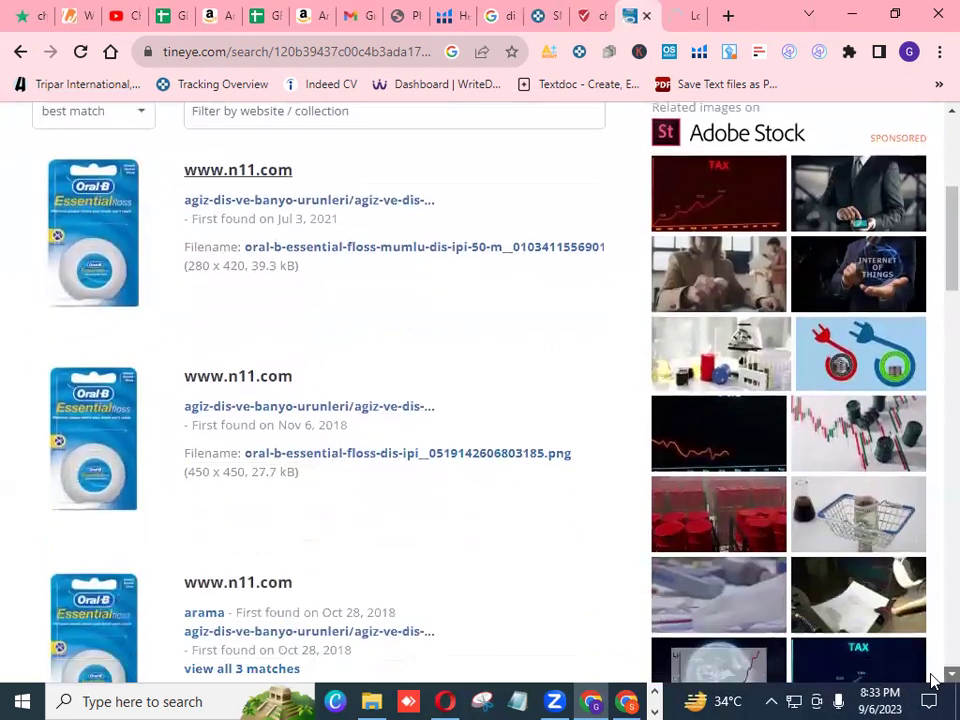
scroll(932, 680, "down", 5)
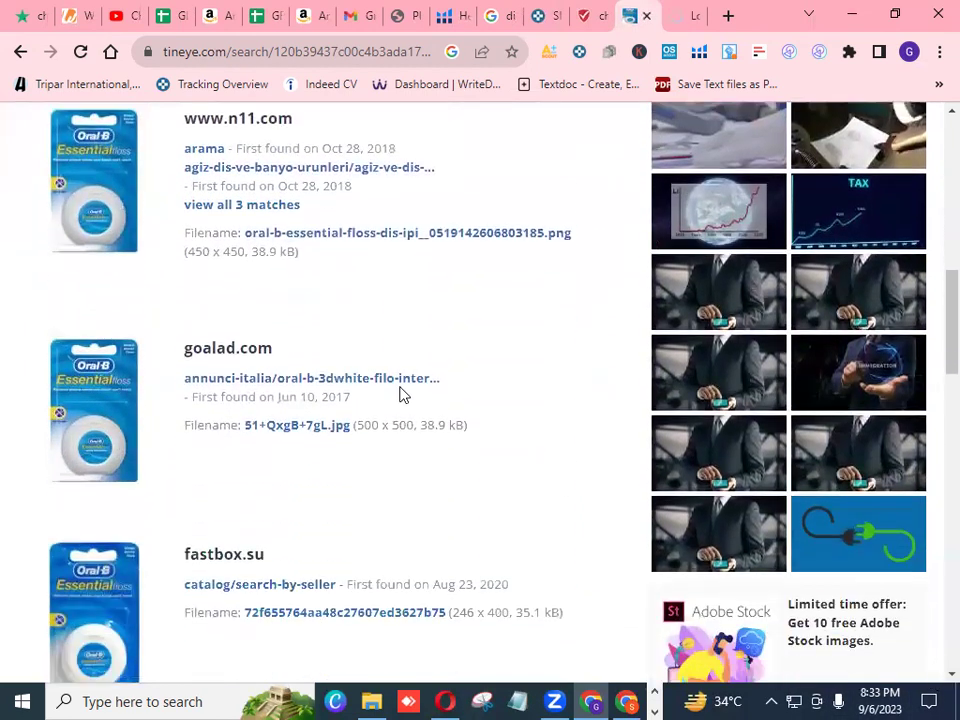
right_click(241, 355)
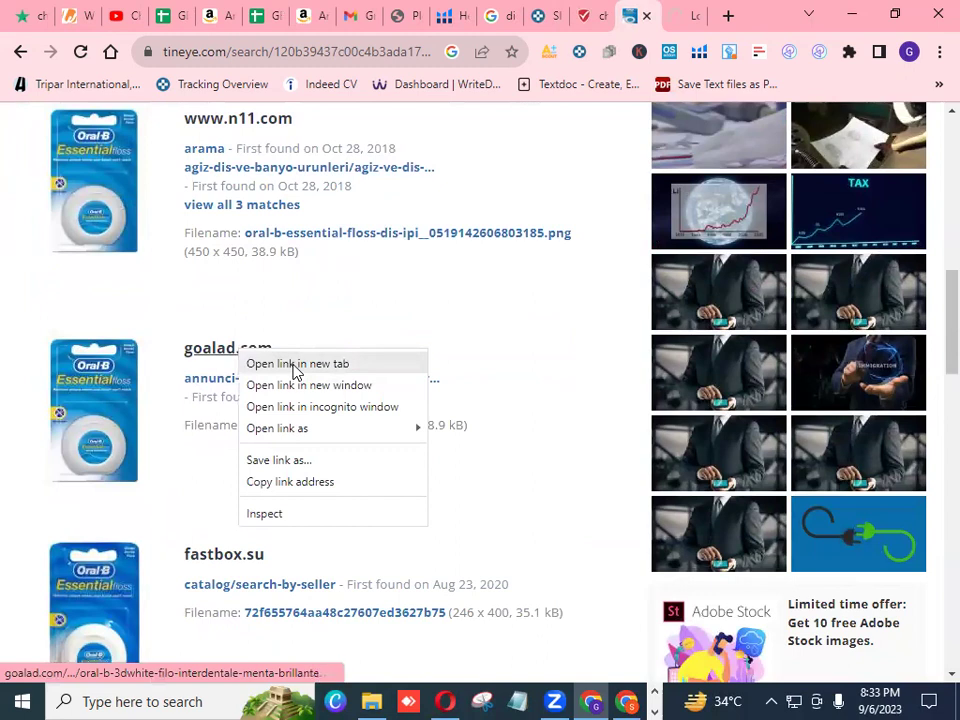
left_click(294, 368)
right_click(255, 558)
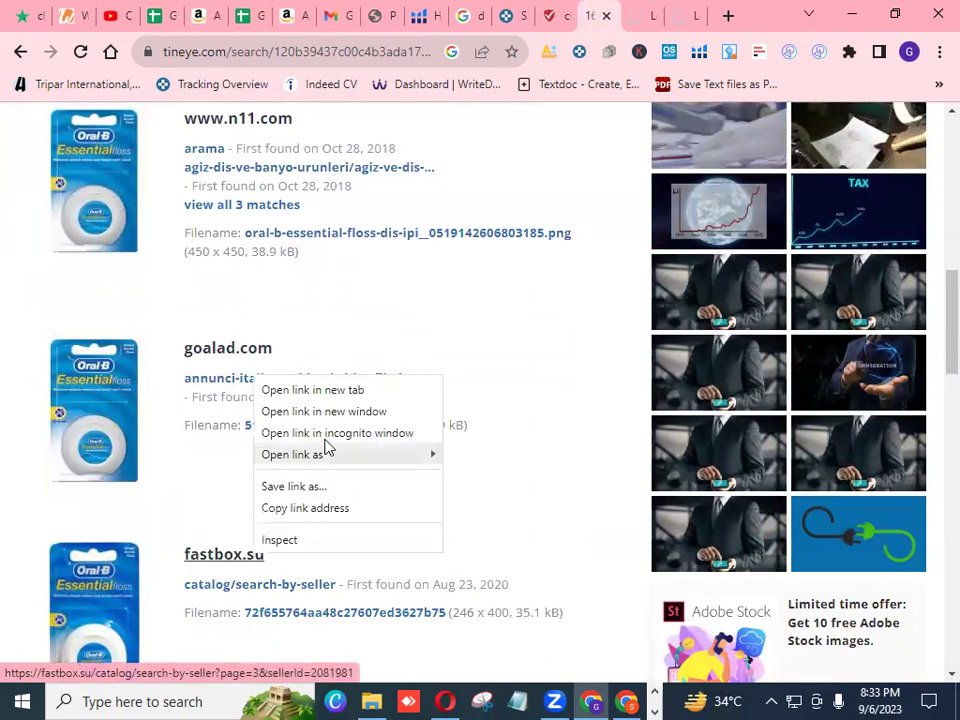
left_click(332, 392)
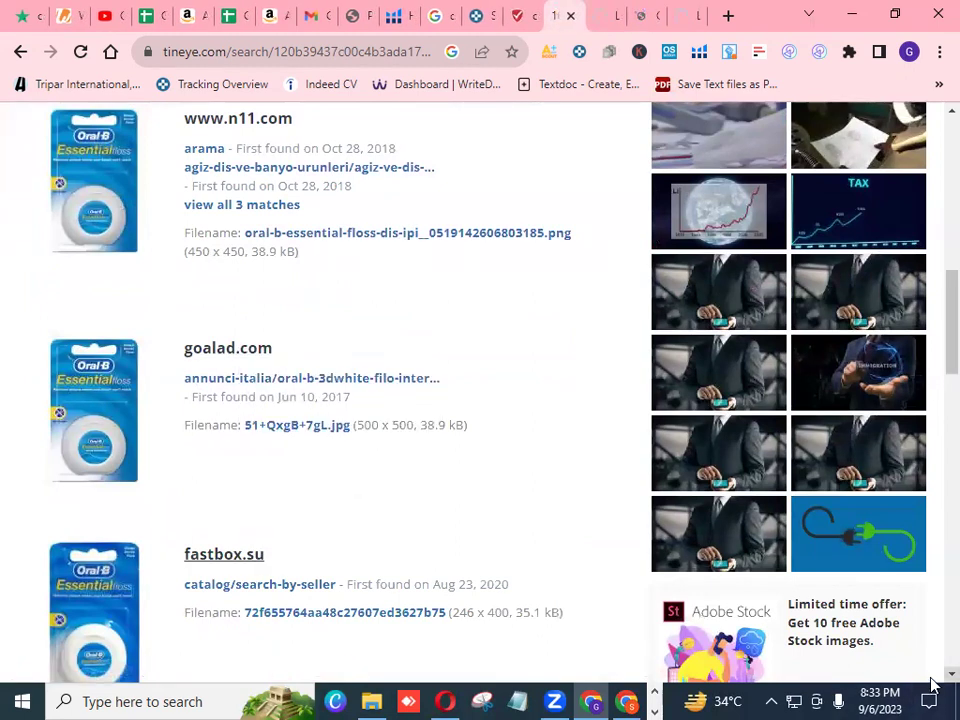
scroll(931, 682, "down", 4)
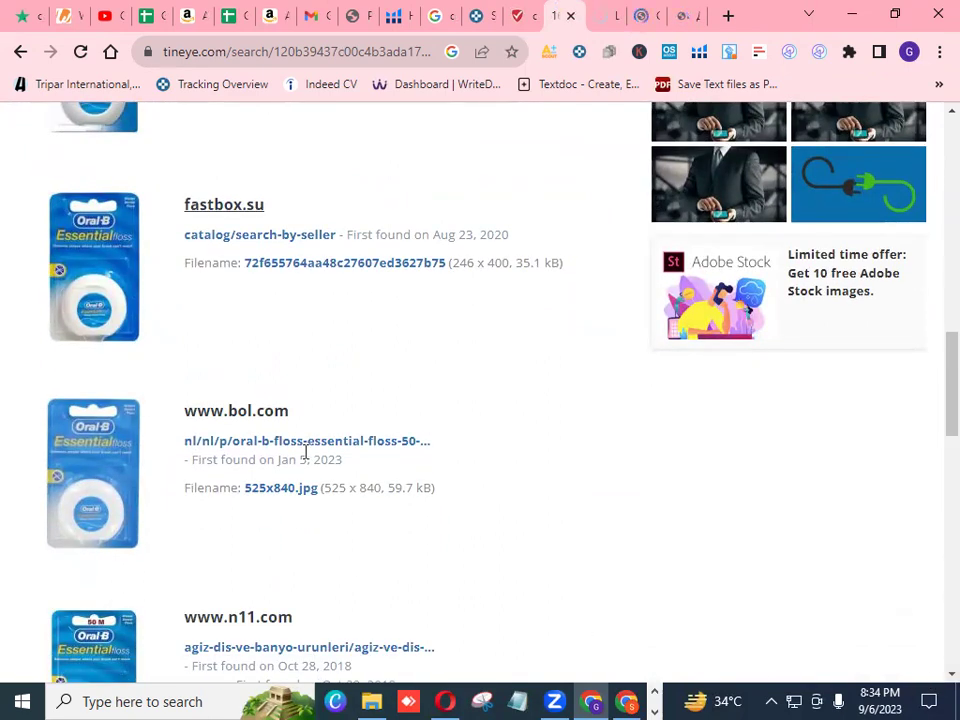
right_click(248, 418)
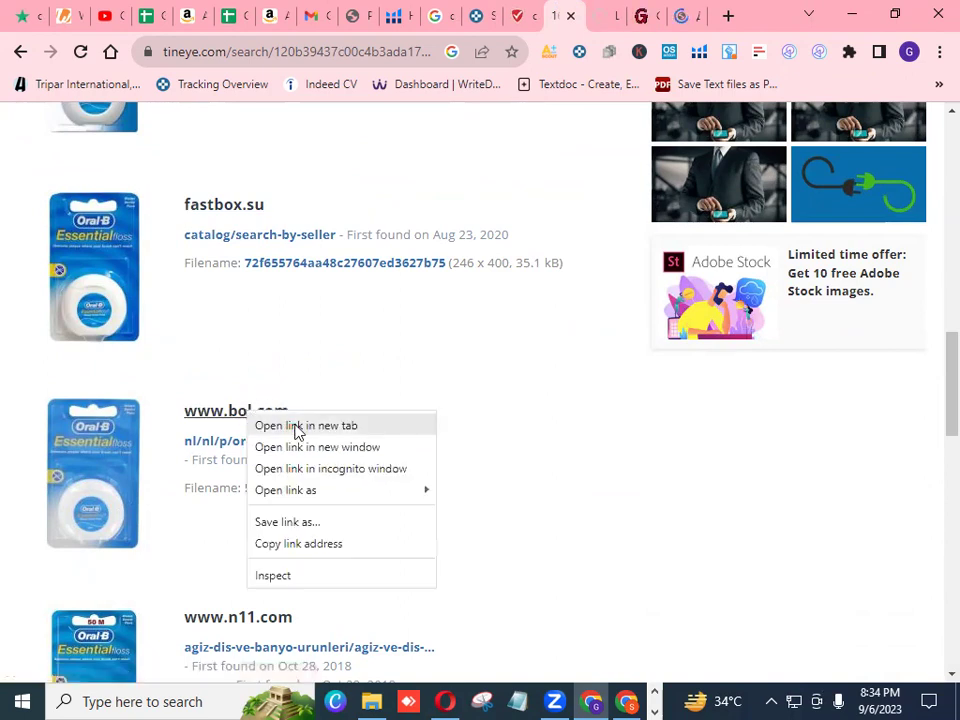
left_click(290, 425)
scroll(932, 680, "down", 3)
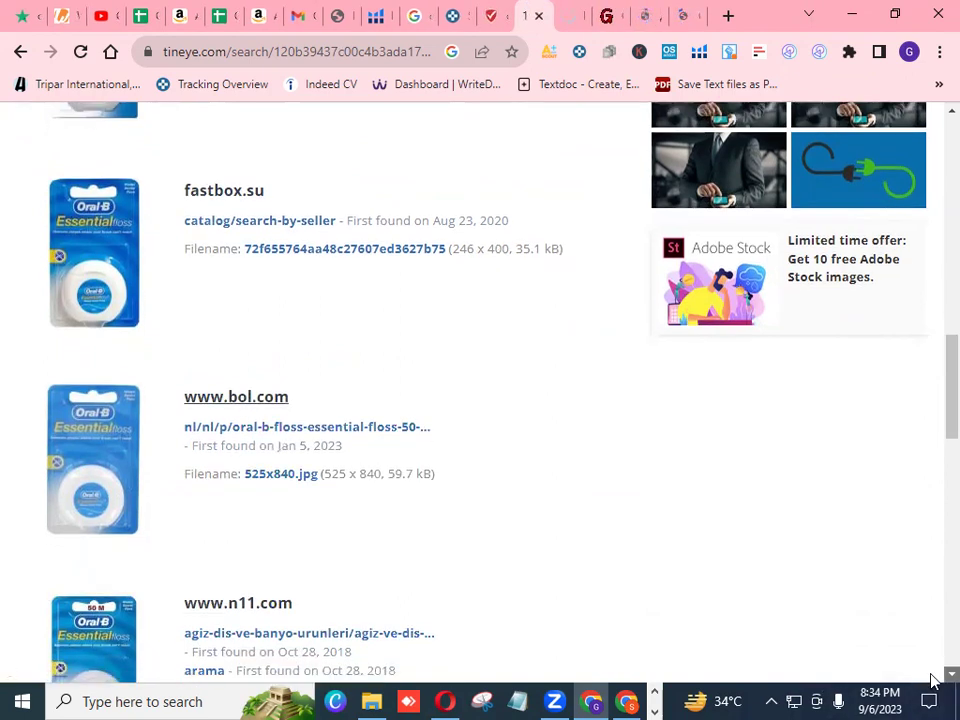
scroll(932, 680, "down", 3)
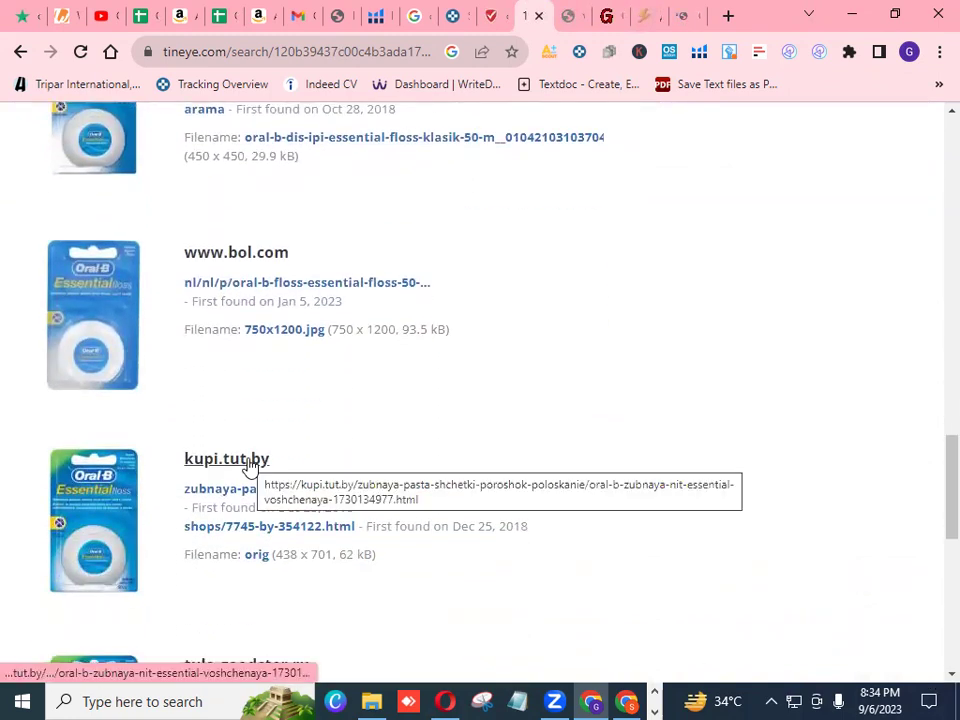
Open the kupi.tut.by and tula.goodster.ru matches for the Oral-B floss in new tabs.
right_click(247, 465)
left_click(313, 476)
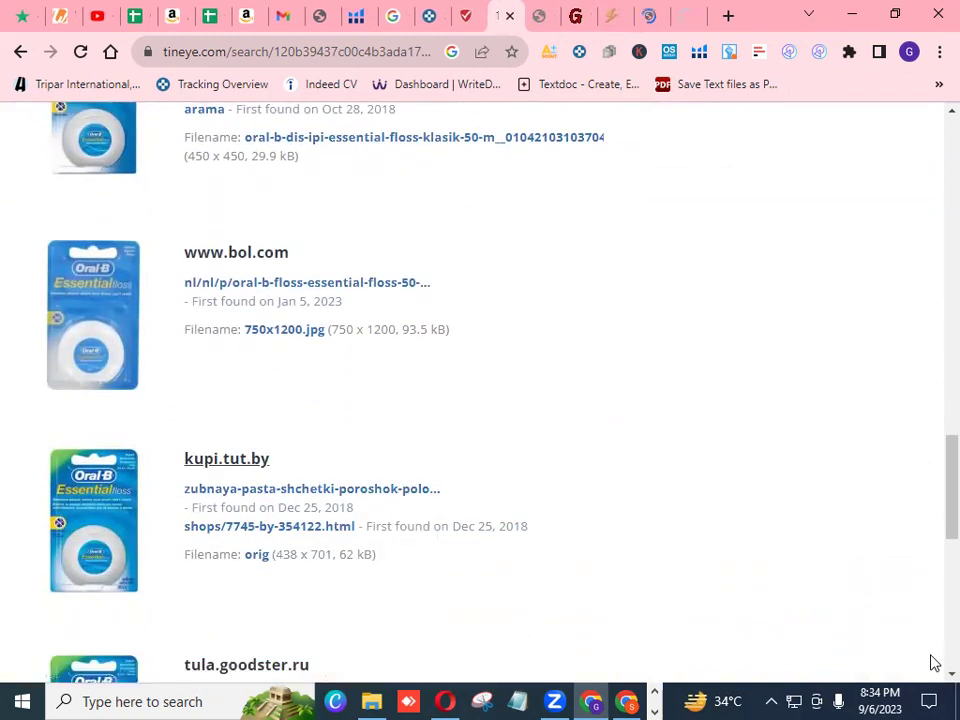
scroll(932, 680, "down", 1)
scroll(932, 680, "down", 2)
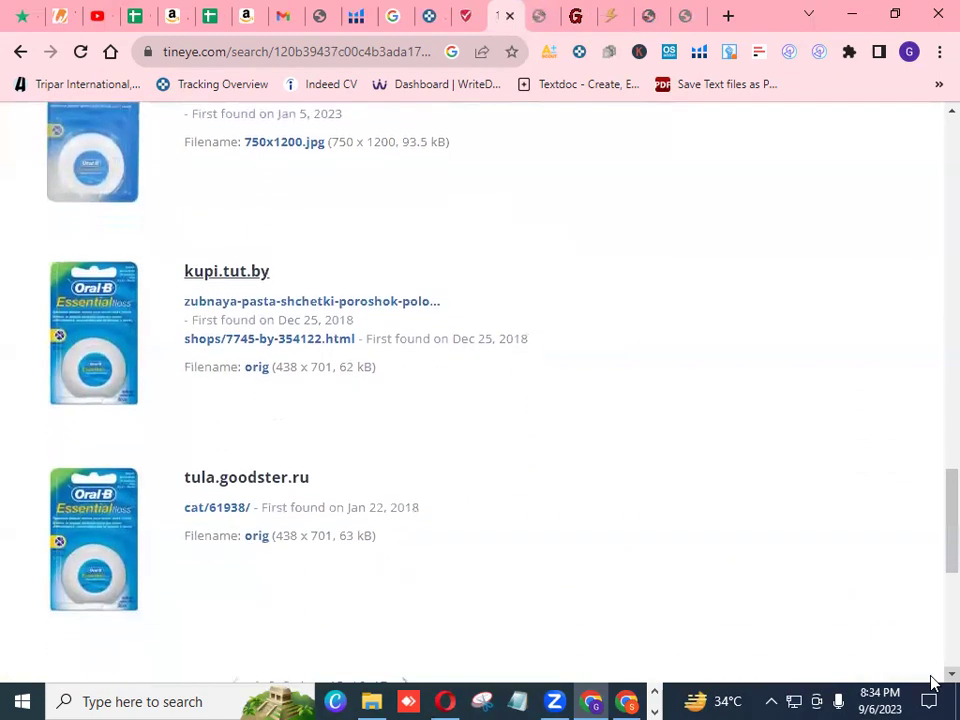
right_click(264, 480)
left_click(318, 493)
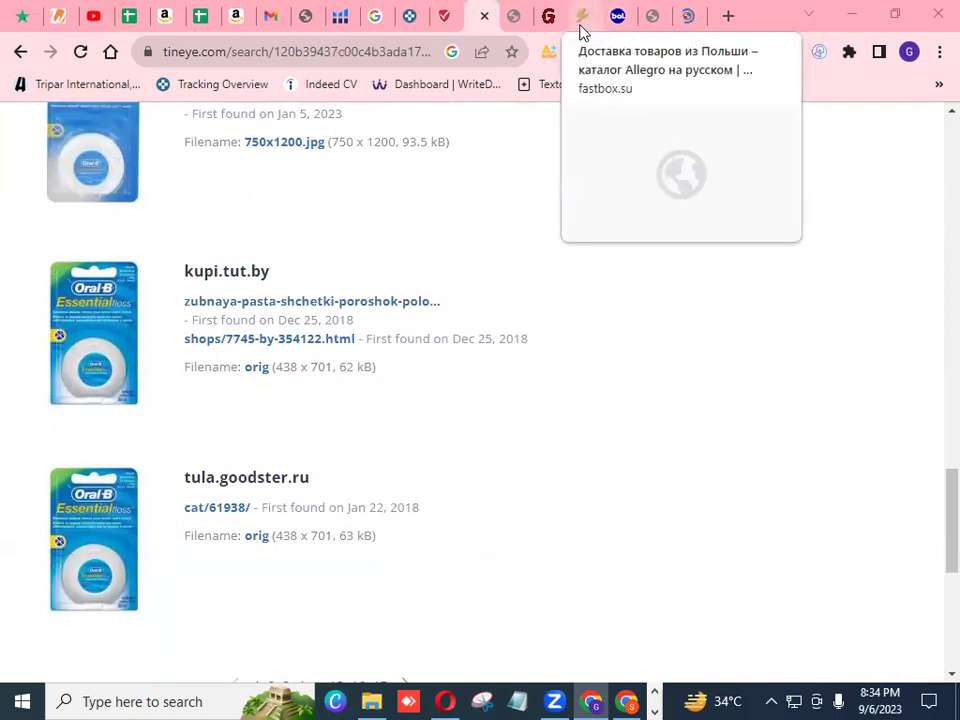
left_click(517, 22)
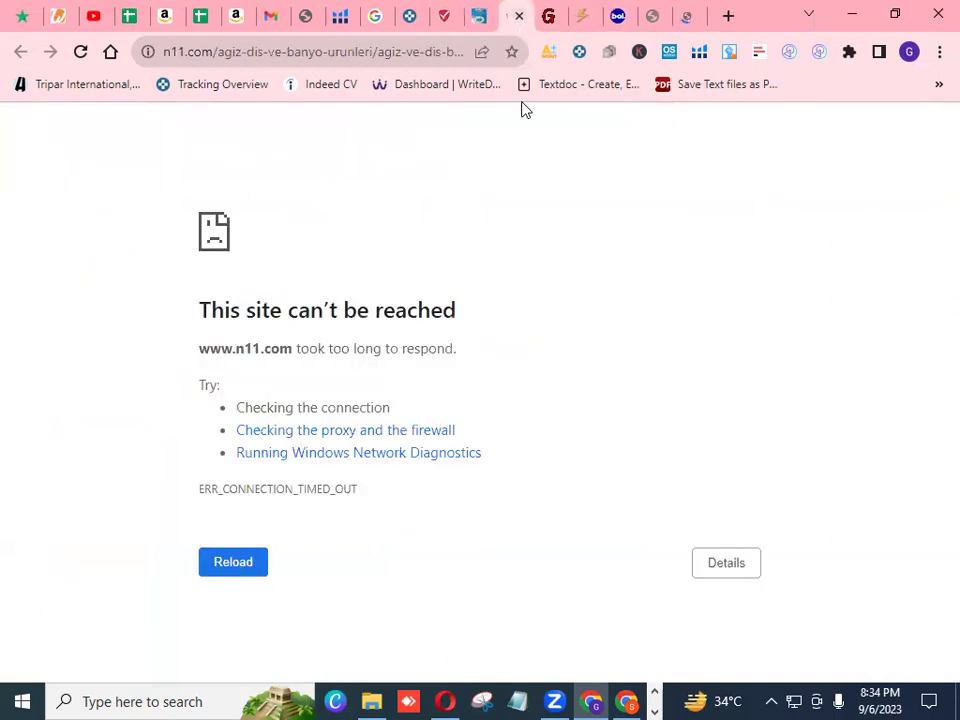
left_click(519, 16)
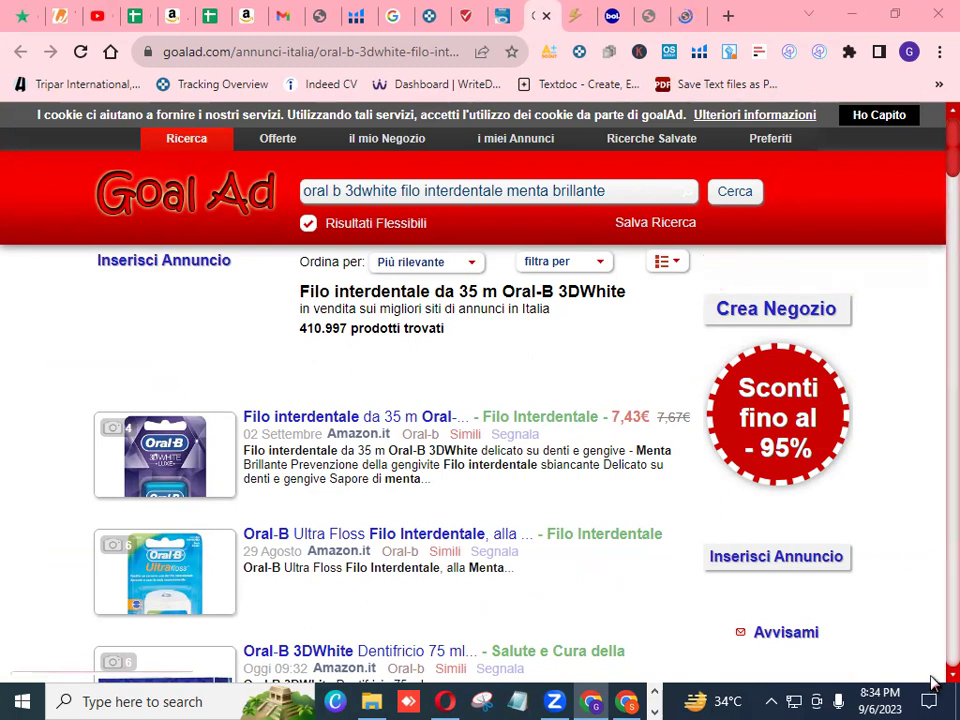
scroll(931, 640, "down", 1)
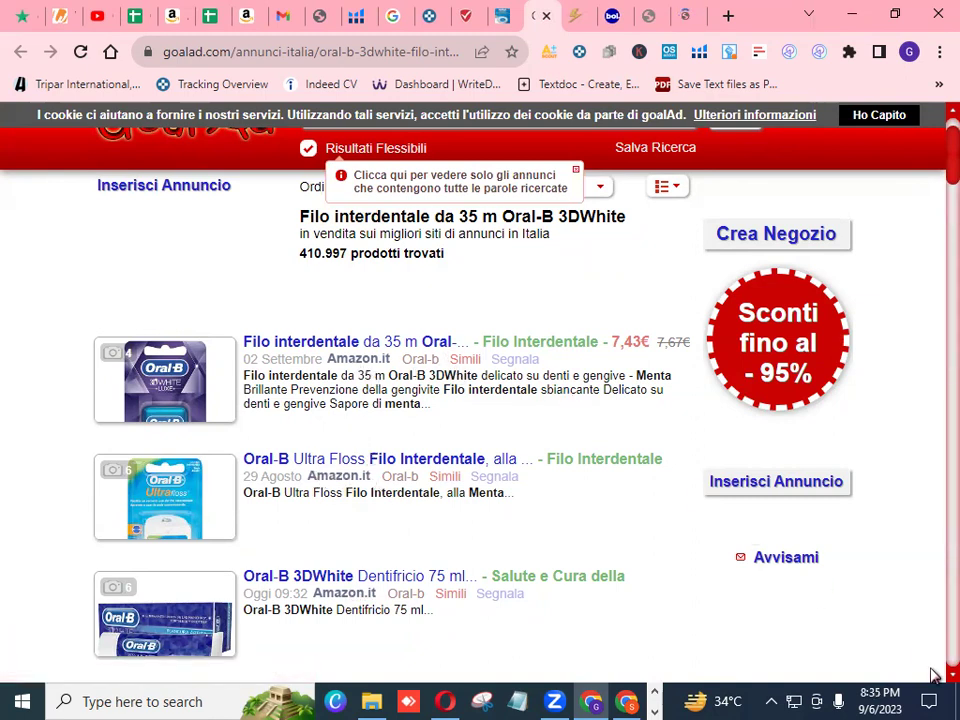
scroll(932, 673, "down", 2)
scroll(932, 673, "down", 5)
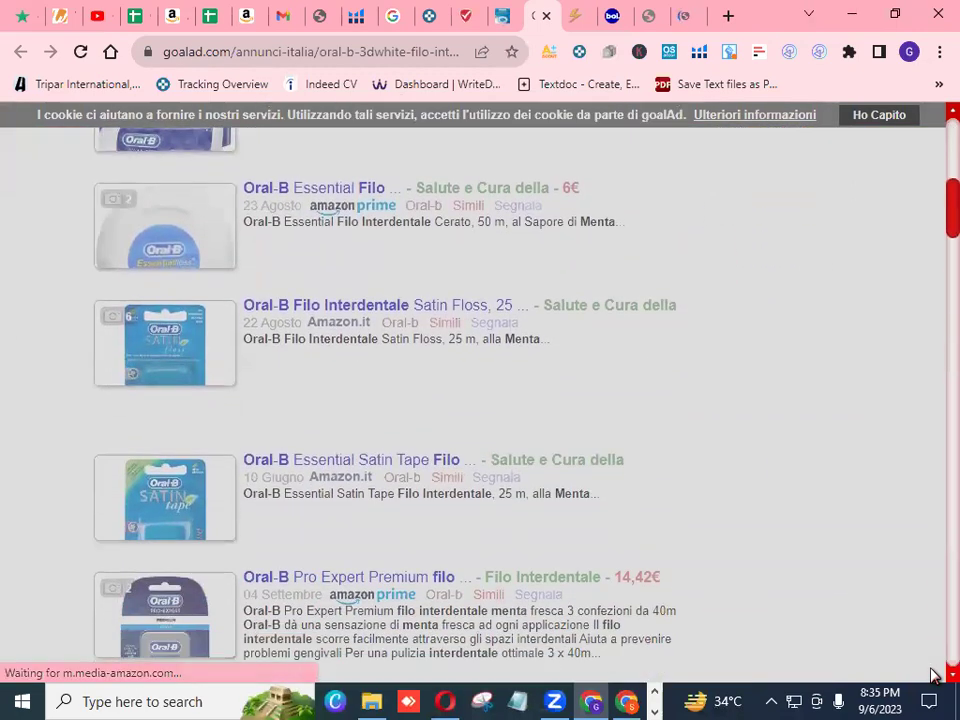
scroll(932, 673, "down", 1)
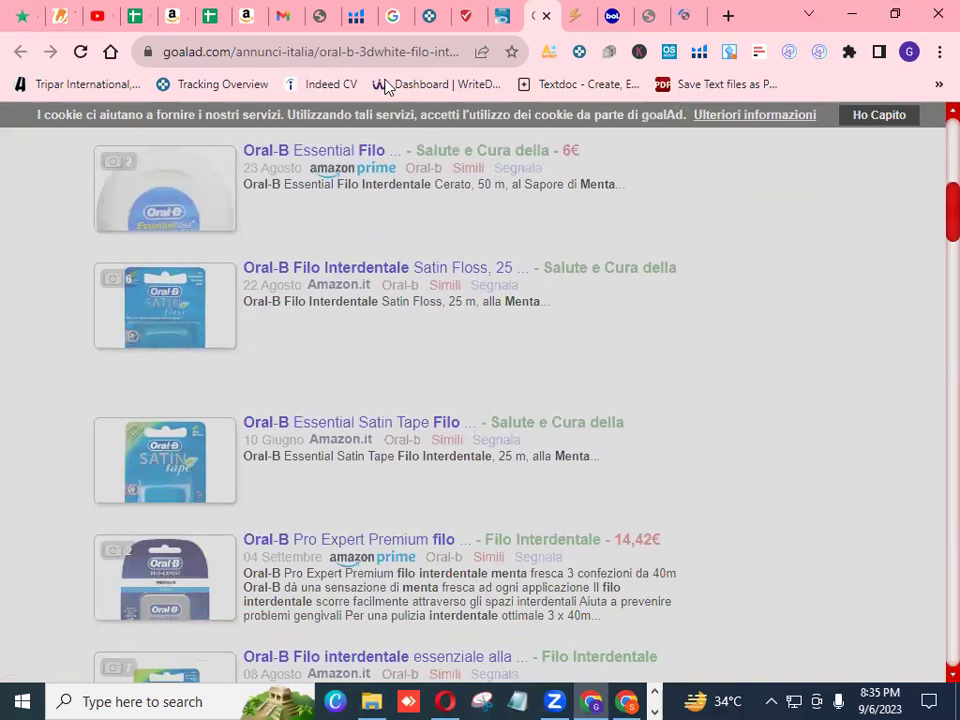
Check the fastbox.su match page for the Oral-B floss.
key("ctrl+Tab")
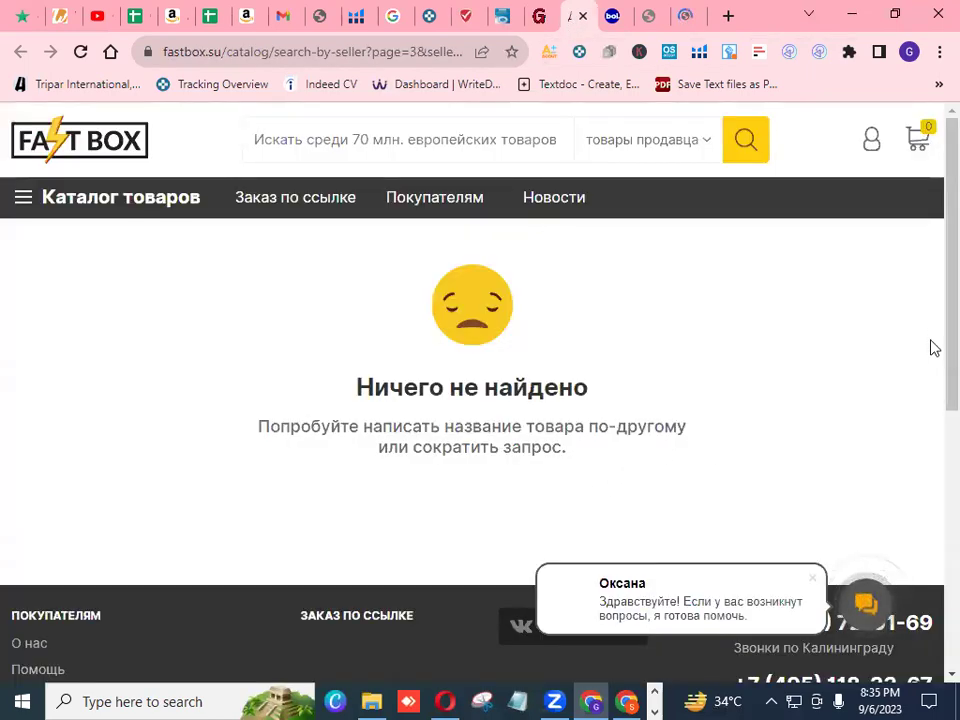
scroll(934, 349, "down", 3)
scroll(935, 344, "up", 2)
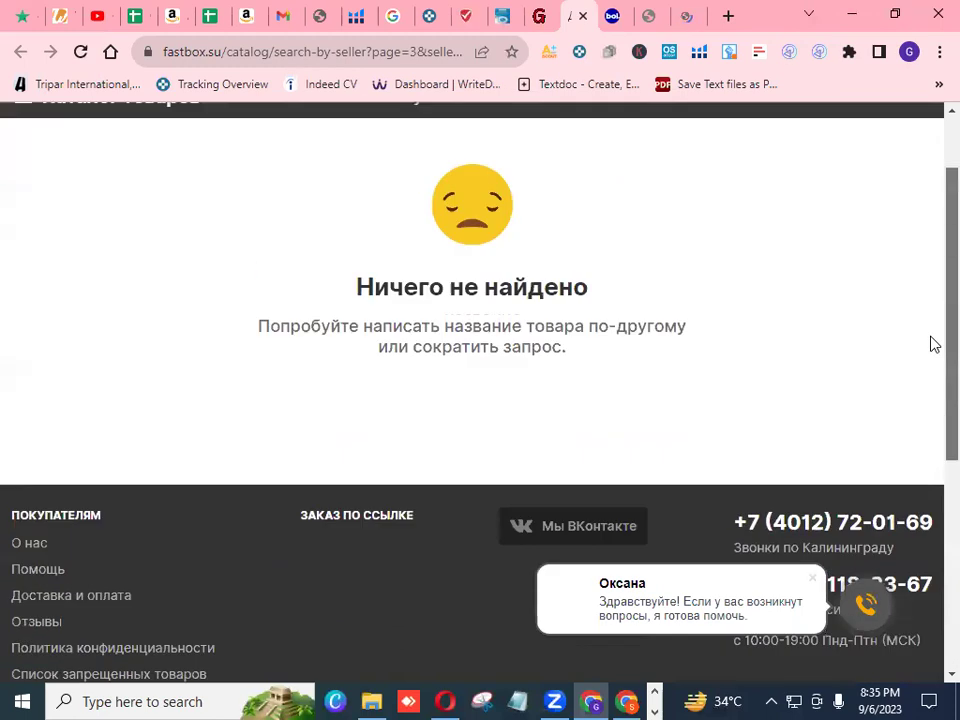
scroll(934, 344, "up", 1)
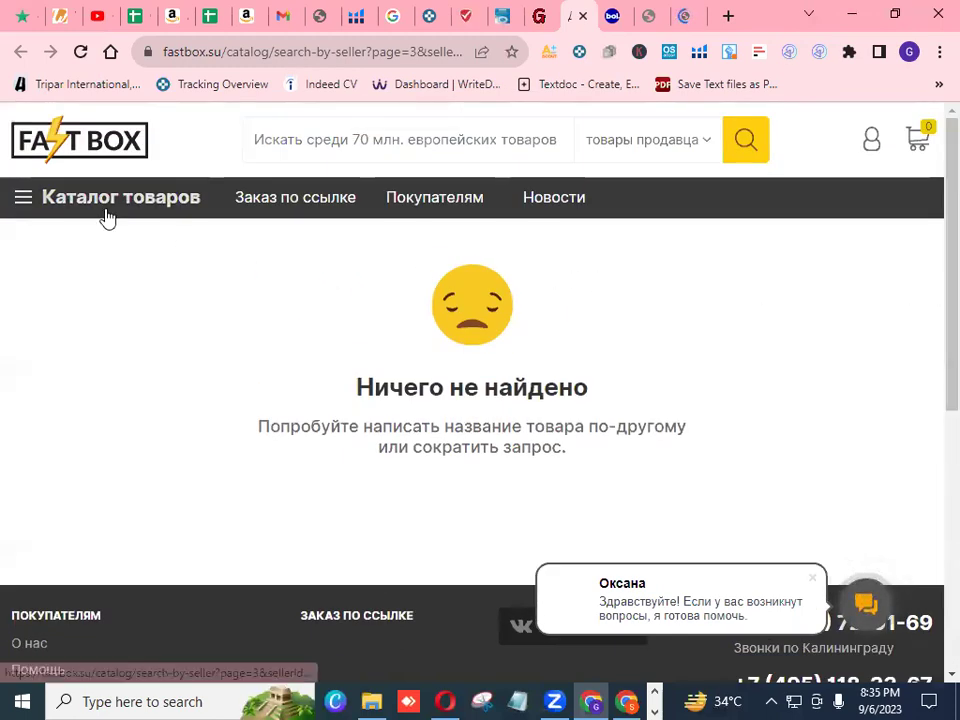
Translate the bol.com page from Dutch to English and accept everything in its privacy preferences.
left_click(617, 22)
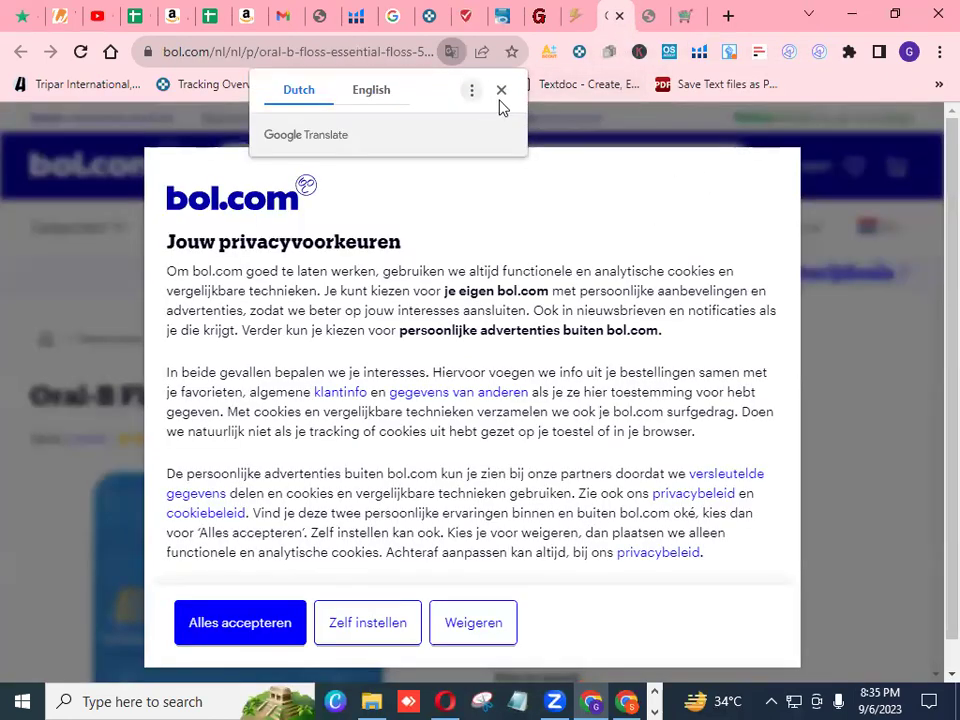
left_click(373, 92)
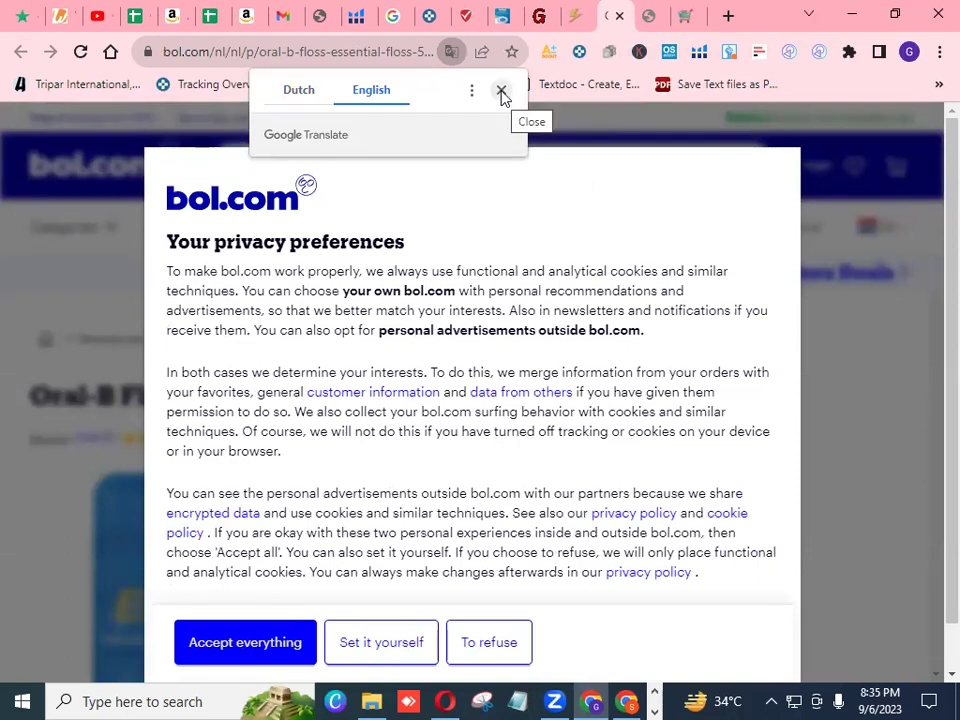
left_click(501, 94)
scroll(932, 300, "down", 1)
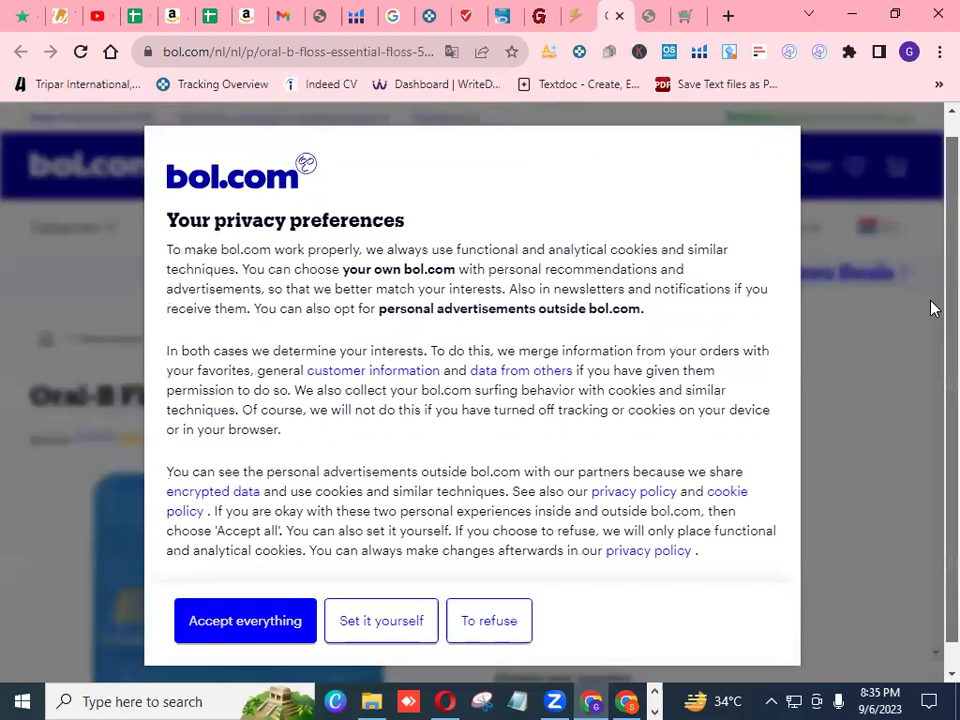
left_click(278, 603)
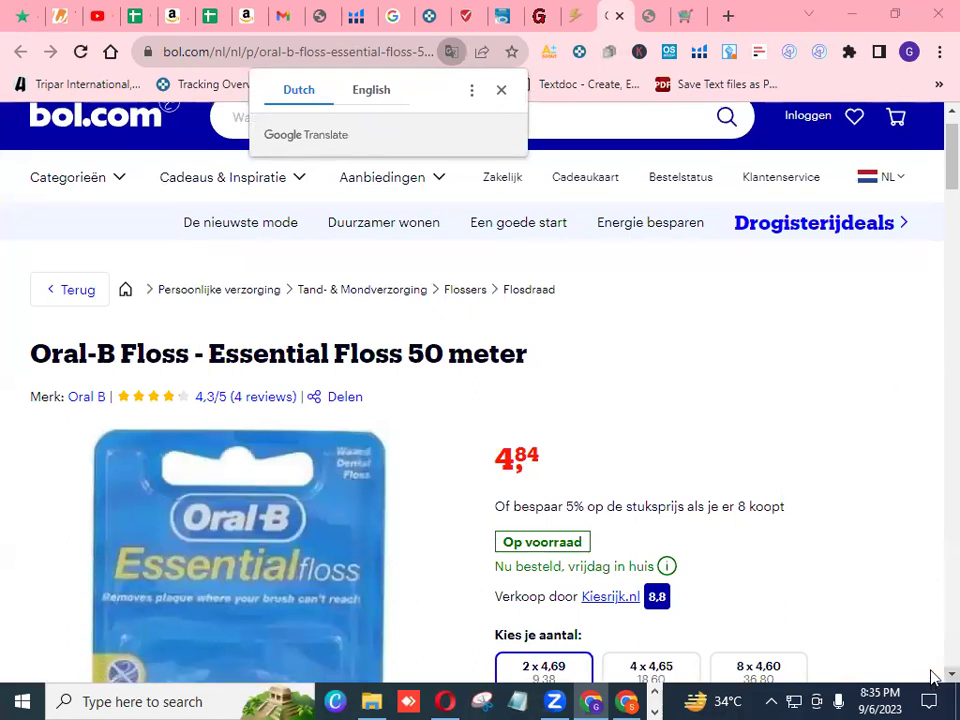
Examine the price, stock status and quantity options of the Oral-B Essential Floss 50 meter on bol.com.
scroll(932, 677, "down", 1)
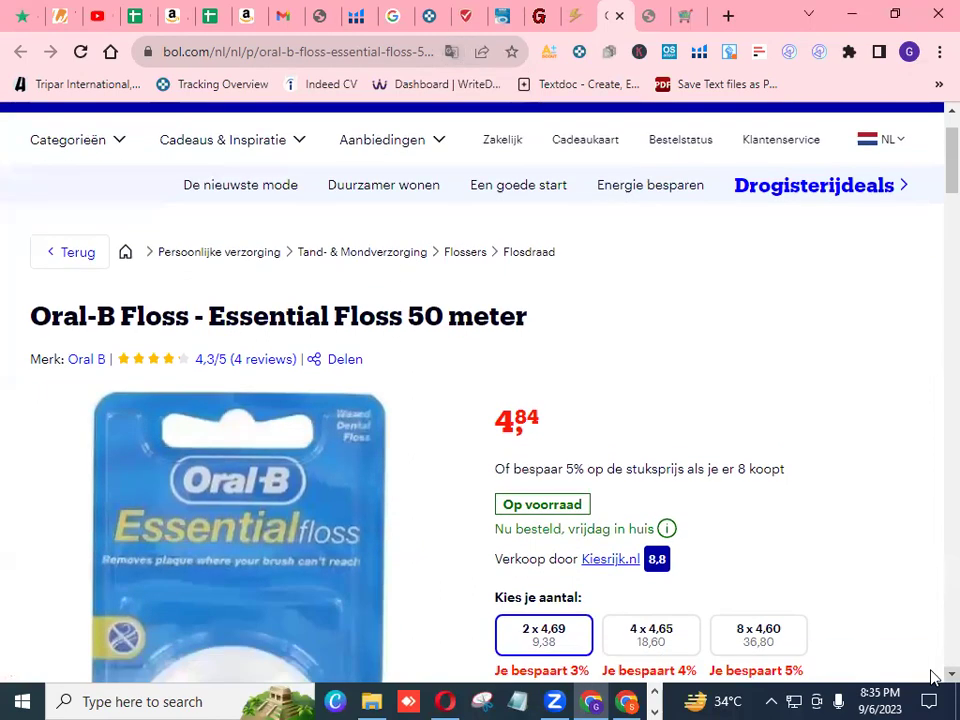
scroll(932, 677, "down", 1)
scroll(932, 677, "down", 1)
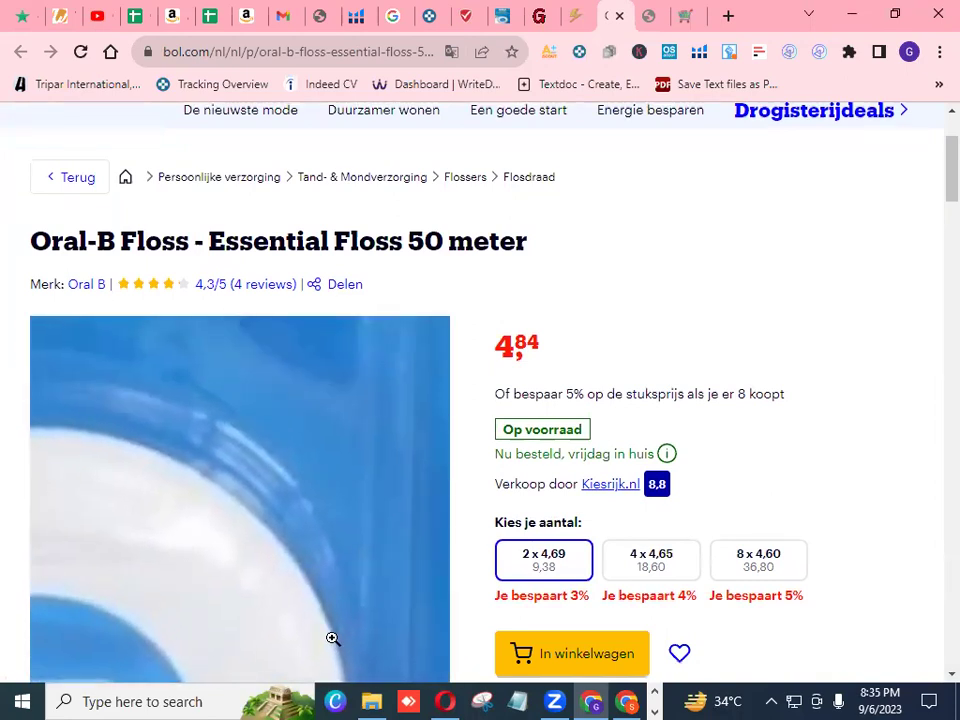
mouse_move(697, 459)
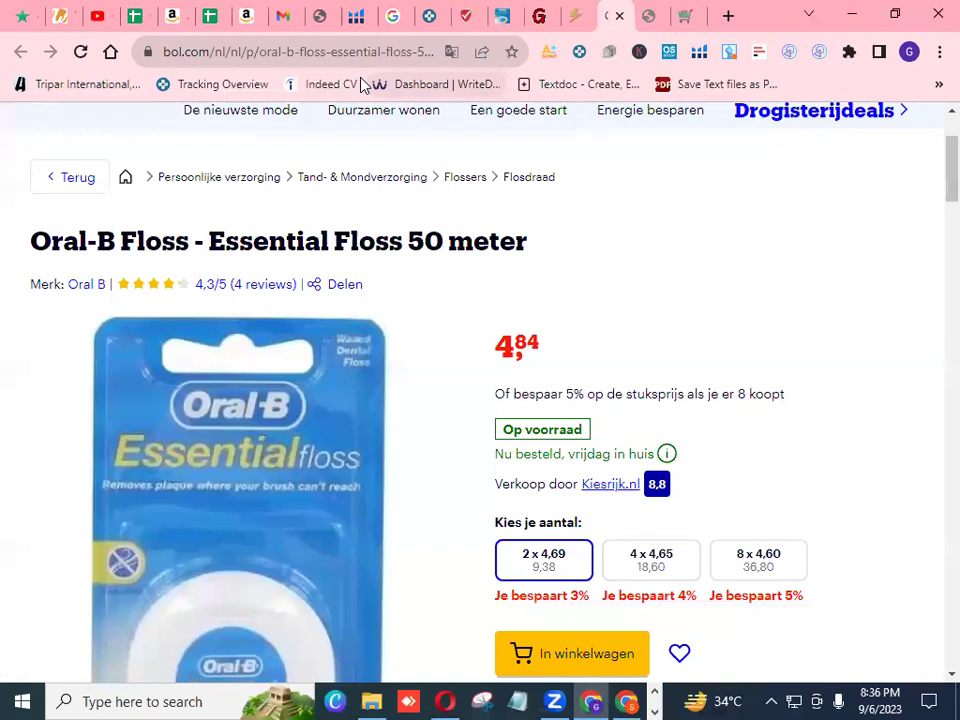
Check the kupi.tut.by page and look through the oral-care products on tula.goodster.ru for the Oral-B floss.
left_click(649, 18)
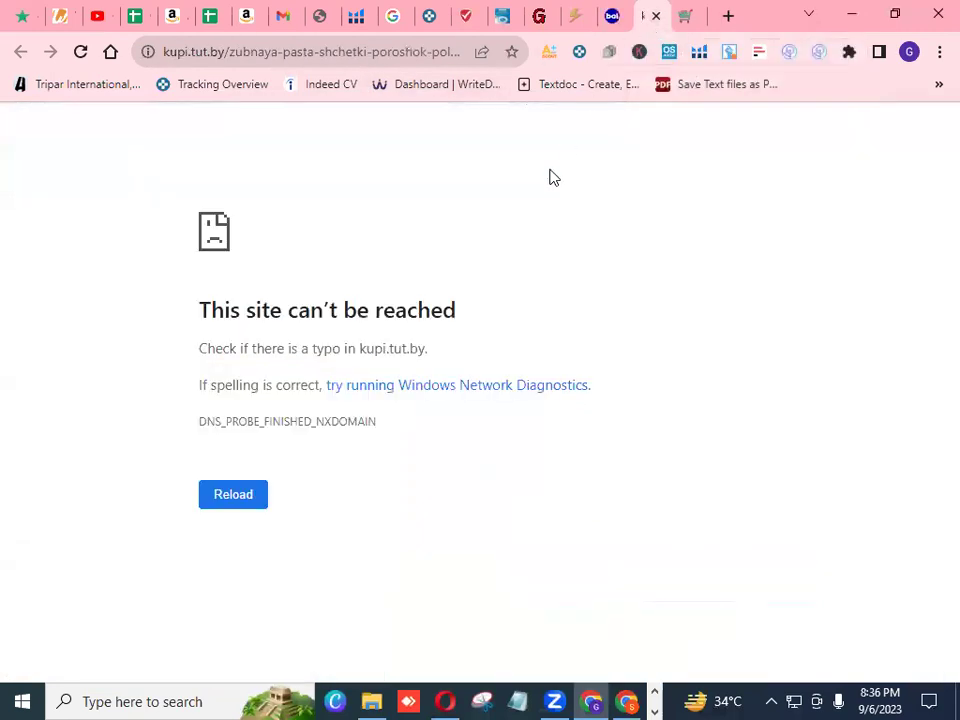
left_click(680, 22)
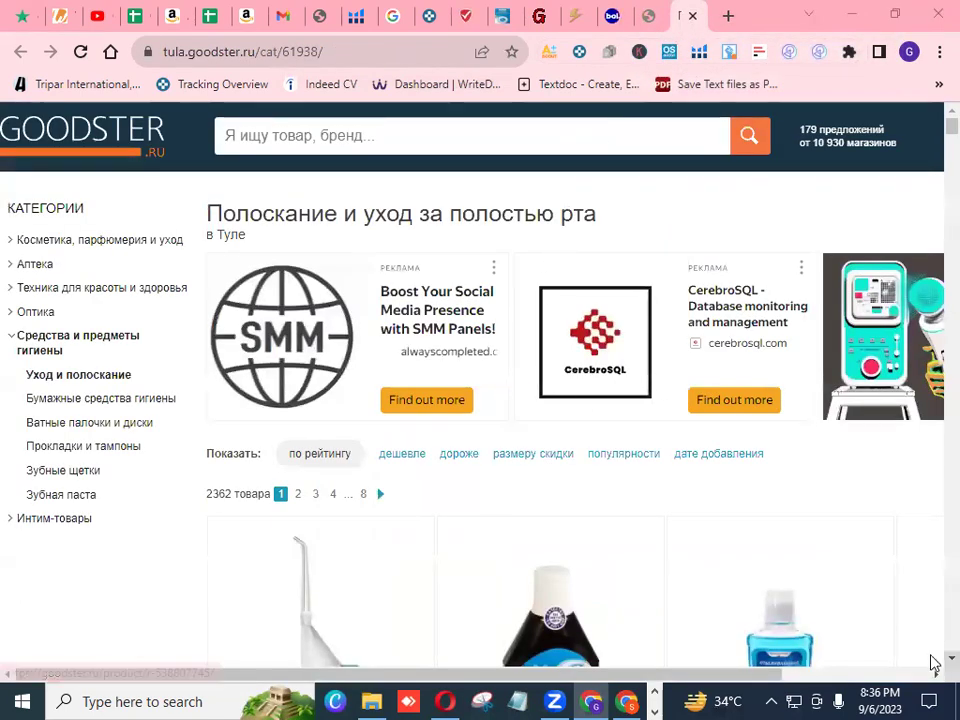
scroll(932, 658, "down", 2)
scroll(932, 660, "down", 2)
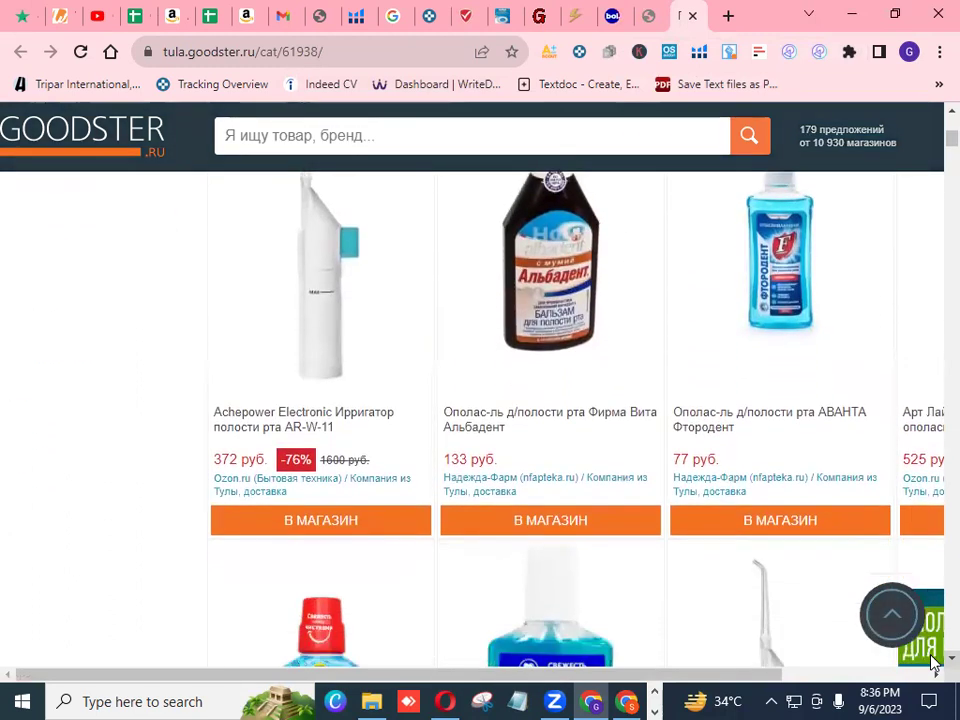
scroll(935, 662, "down", 1)
scroll(932, 660, "down", 3)
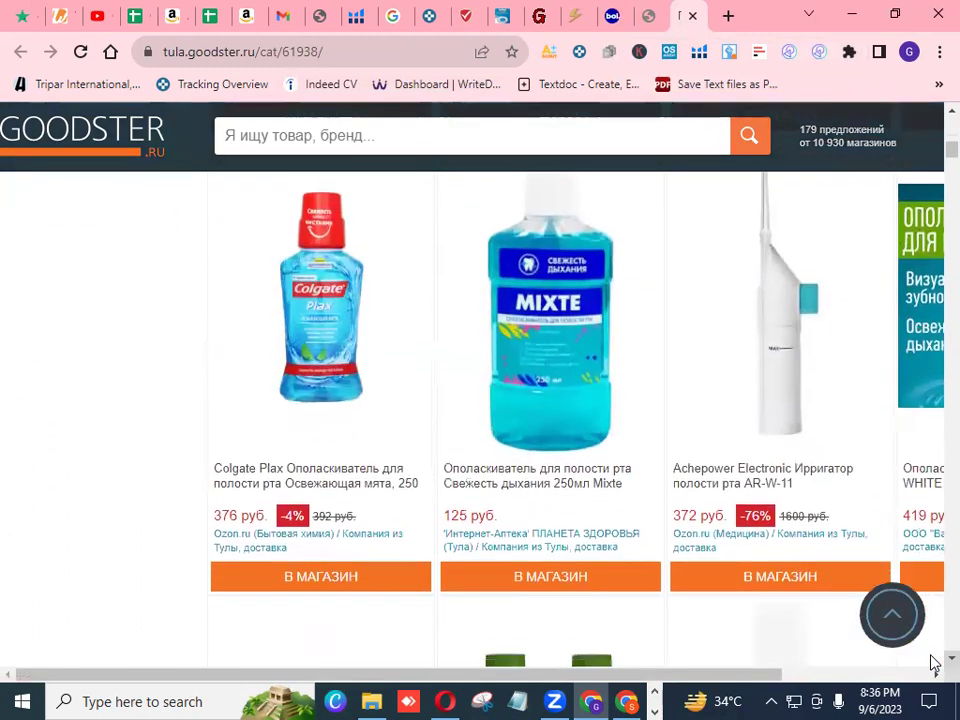
scroll(932, 663, "down", 2)
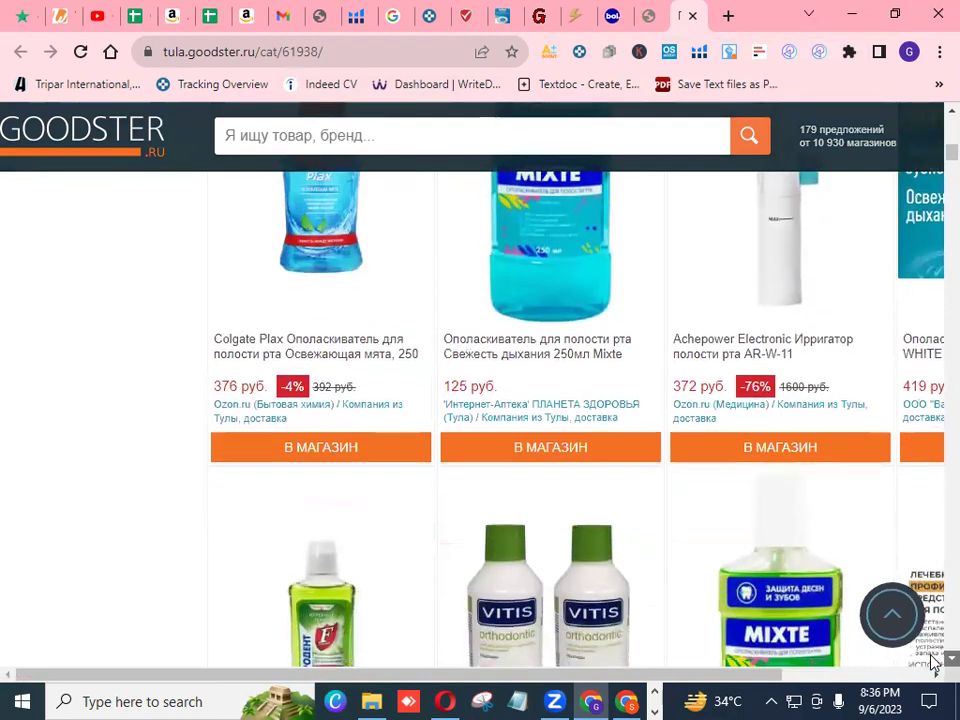
scroll(932, 663, "down", 1)
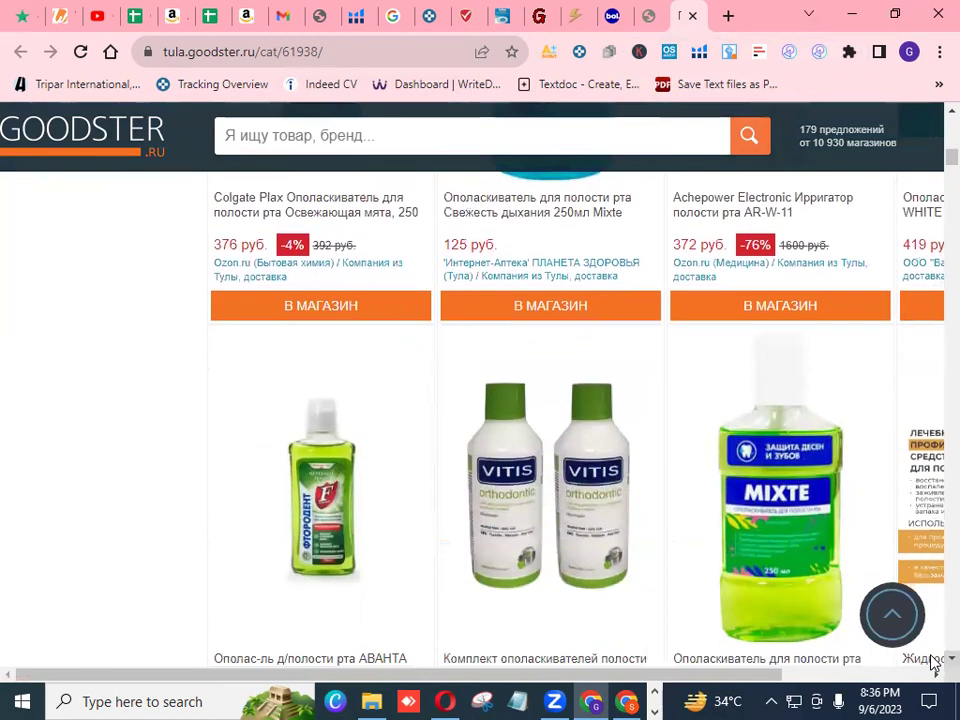
scroll(932, 120, "up", 12)
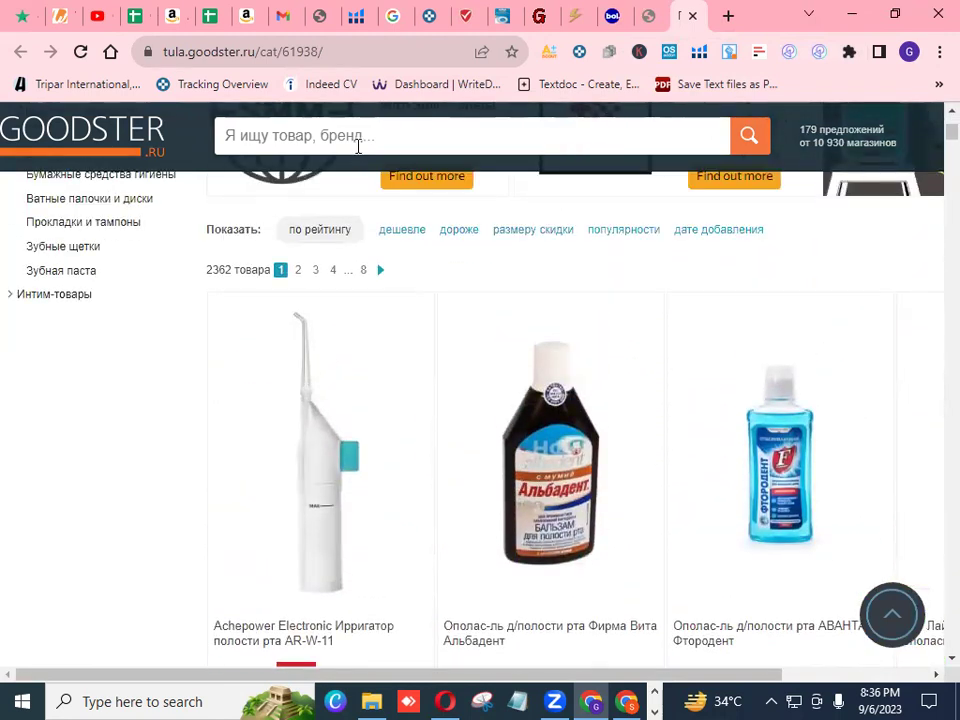
left_click(373, 135)
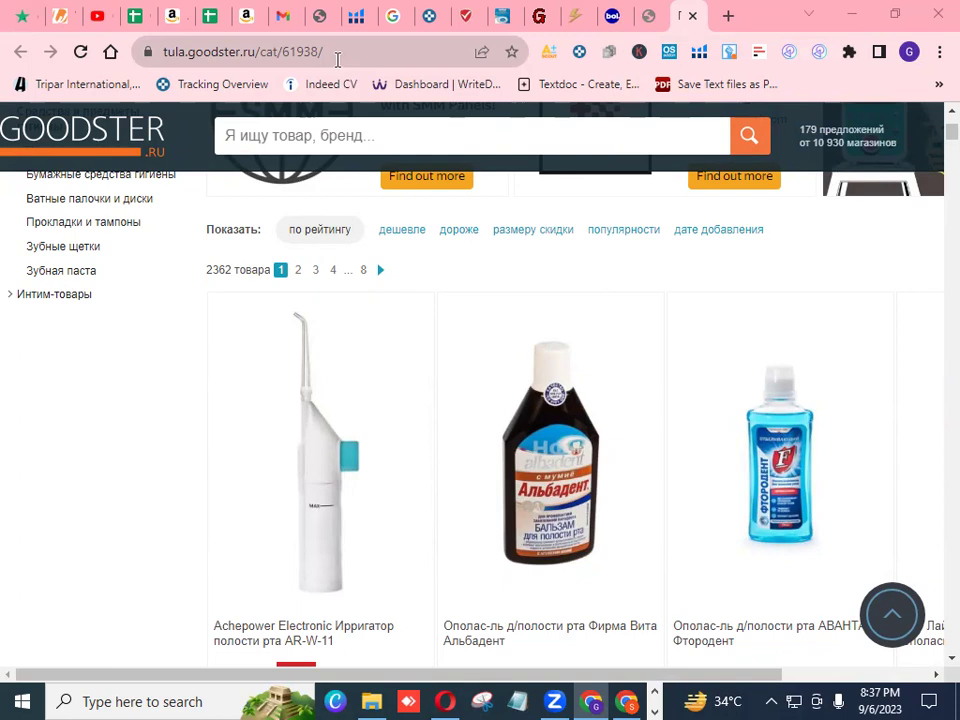
Return to the bol.com floss page and review its specifications, customer reviews and service information.
left_click(616, 22)
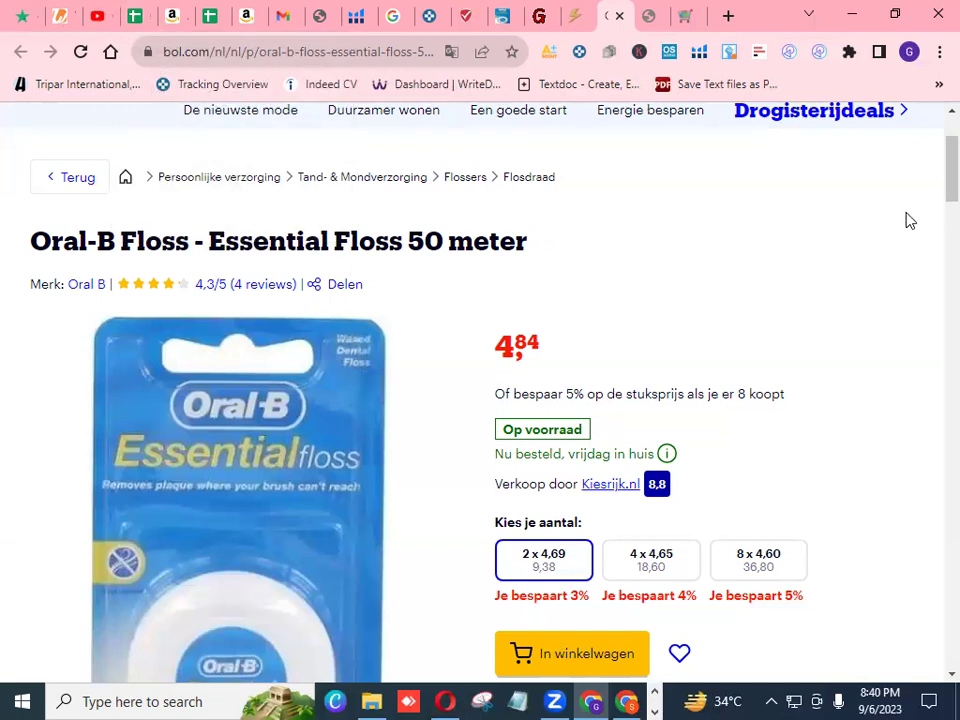
scroll(934, 190, "up", 2)
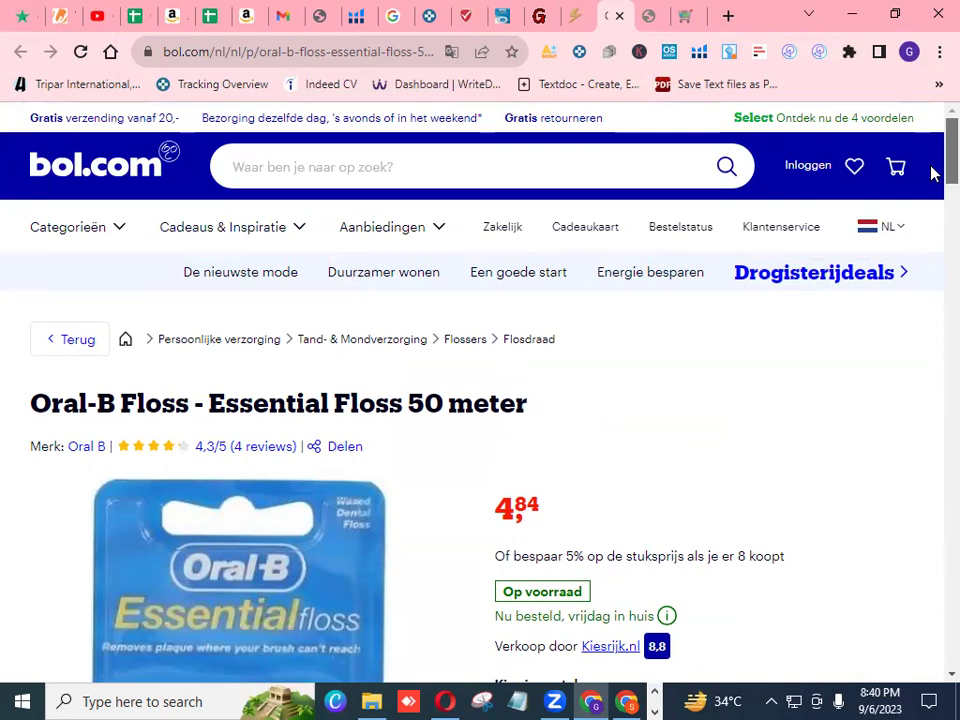
scroll(930, 173, "down", 15)
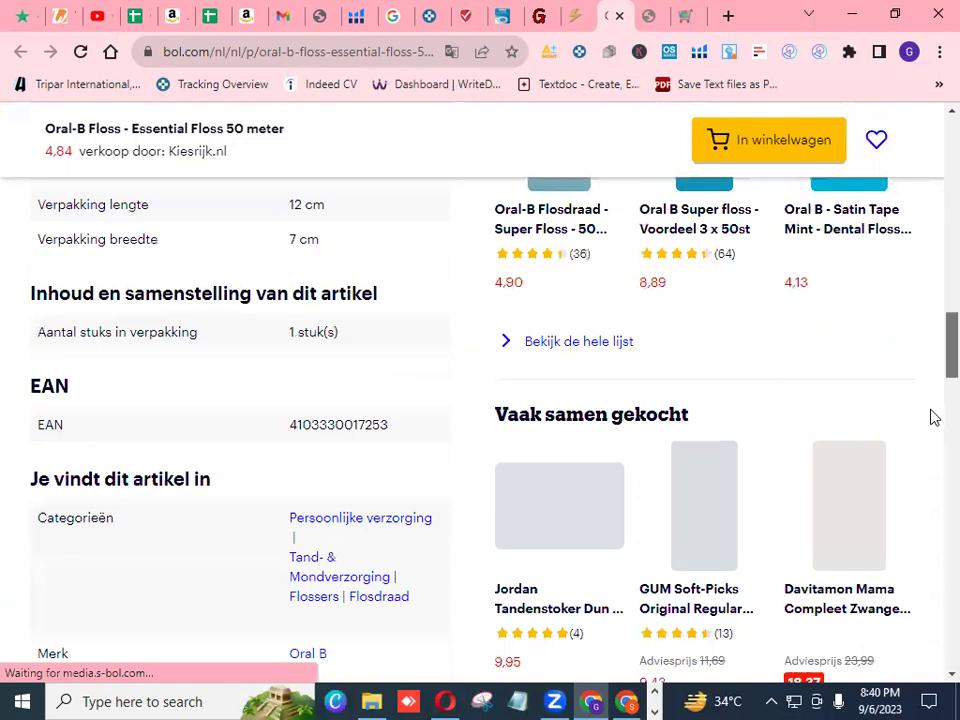
scroll(933, 417, "down", 10)
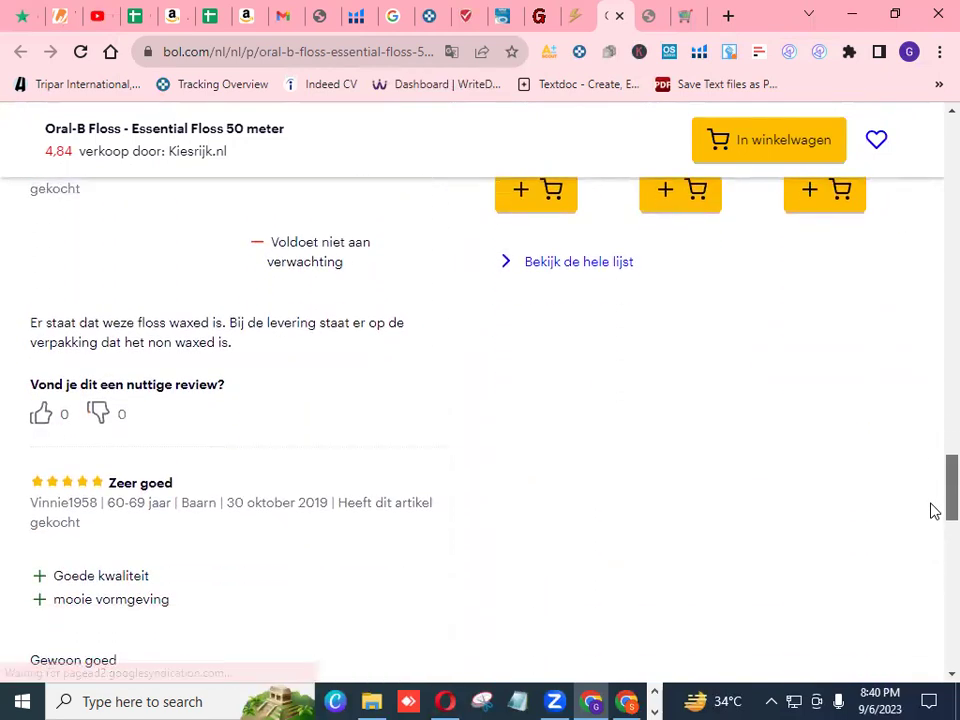
scroll(933, 511, "down", 2)
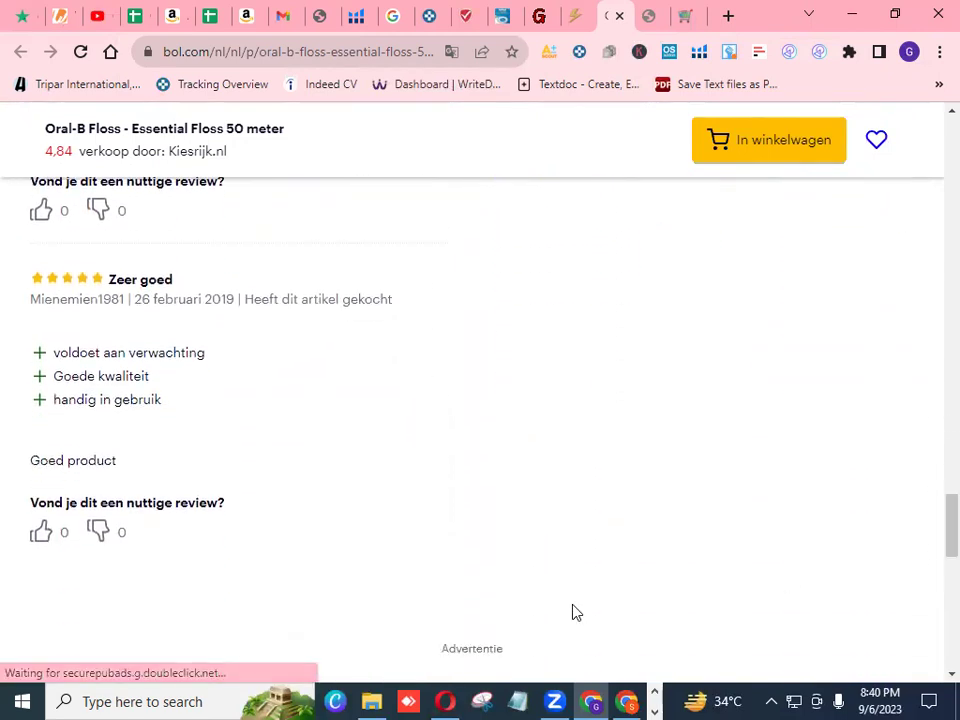
scroll(934, 555, "down", 10)
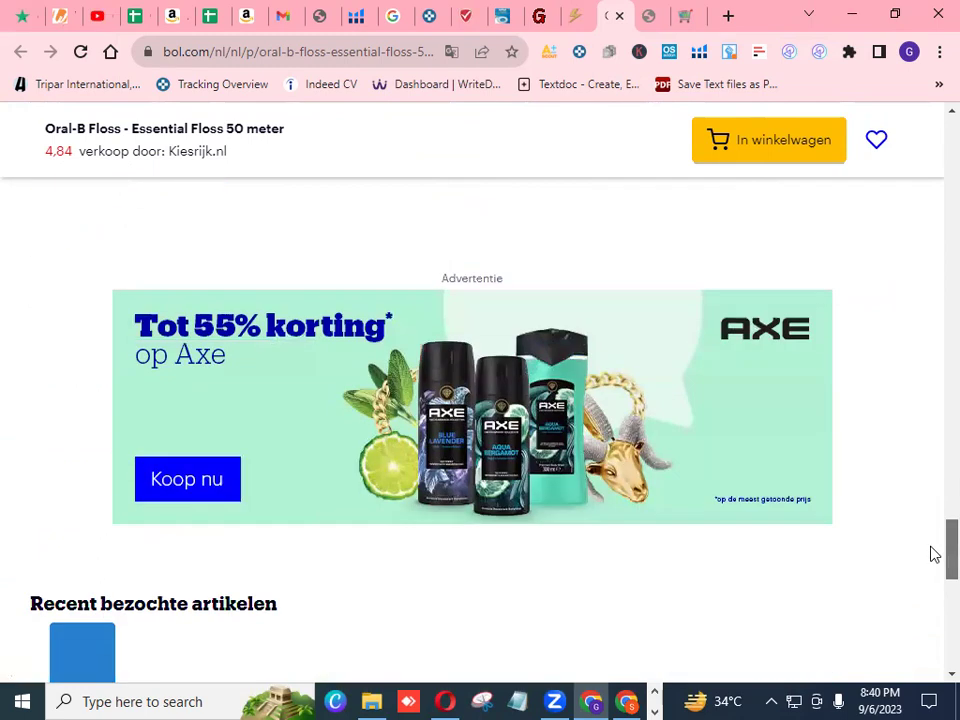
scroll(934, 620, "down", 1)
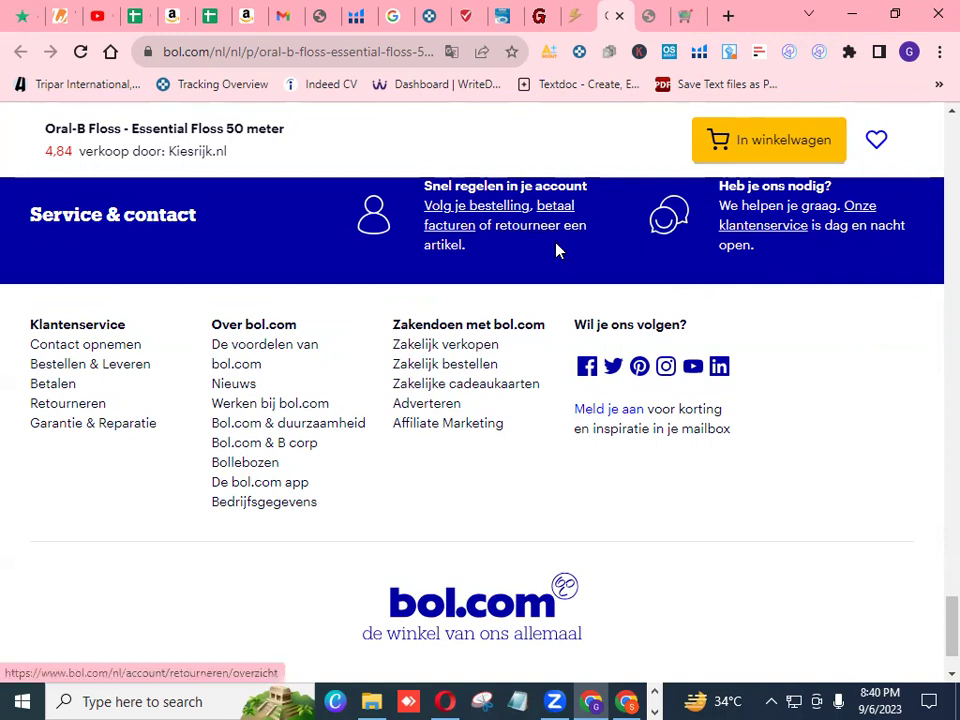
scroll(932, 120, "up", 6)
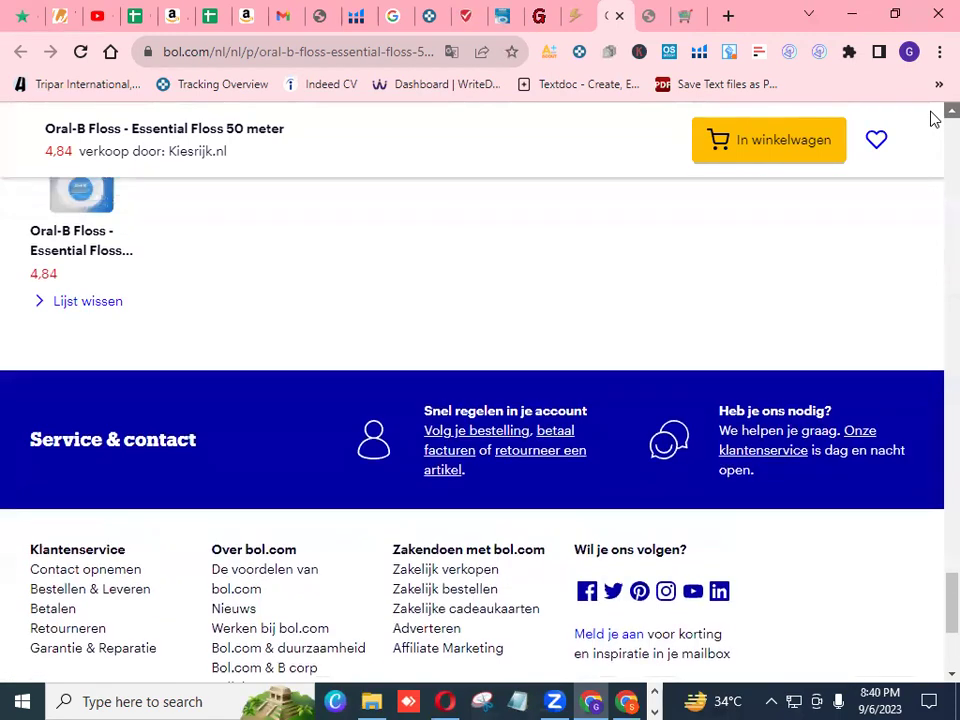
scroll(934, 118, "up", 10)
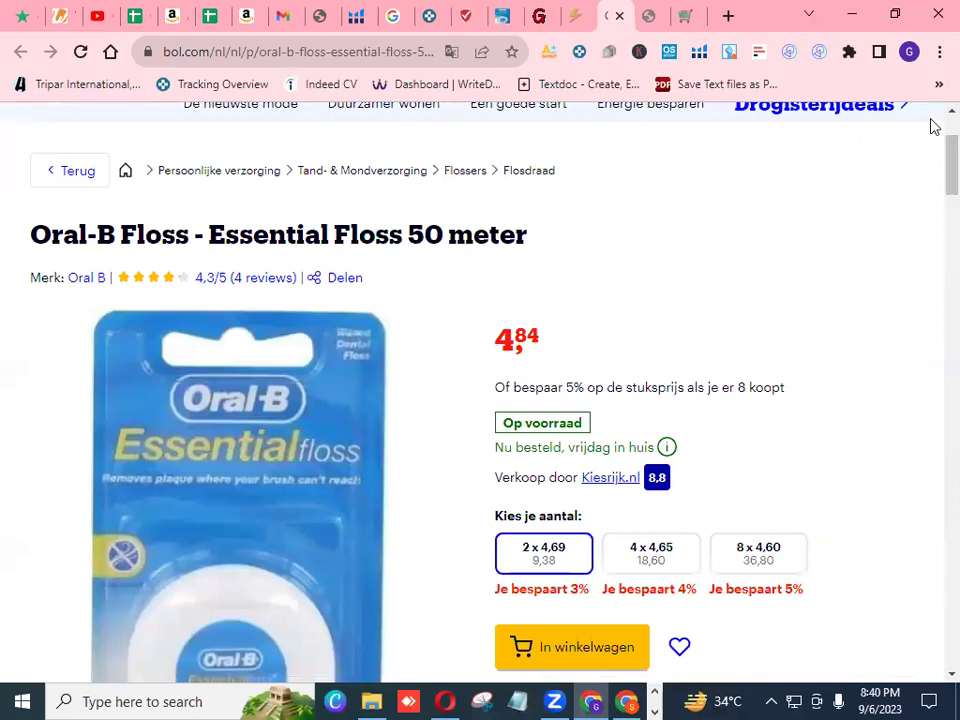
Check the fastbox.su and goalad.com supplier pages and return to the TinEye matches for the Oral-B floss.
scroll(932, 127, "up", 3)
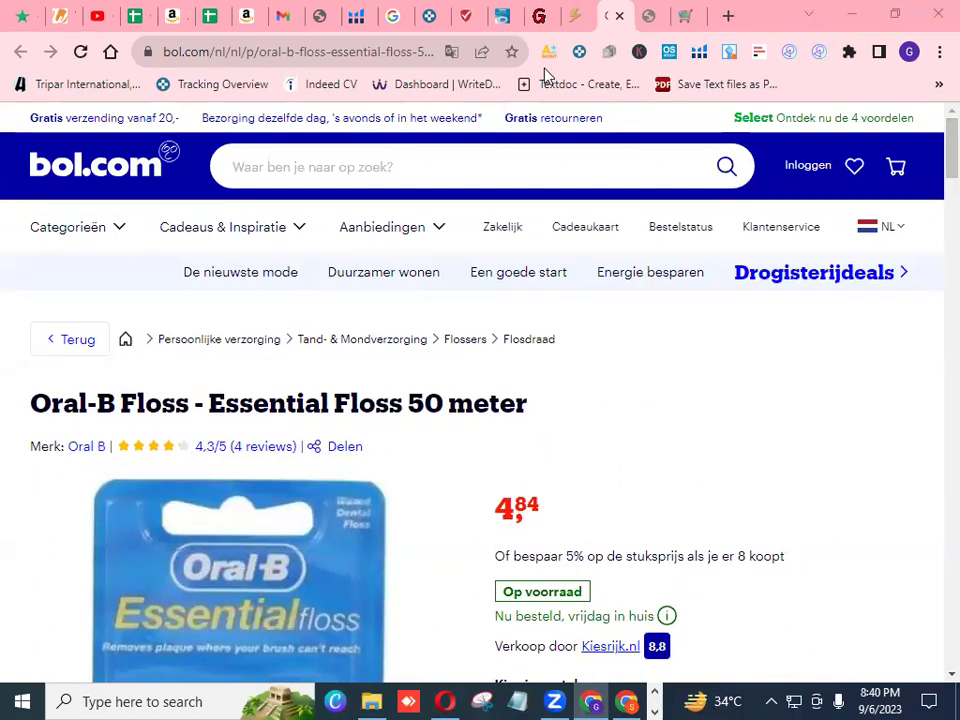
left_click(575, 20)
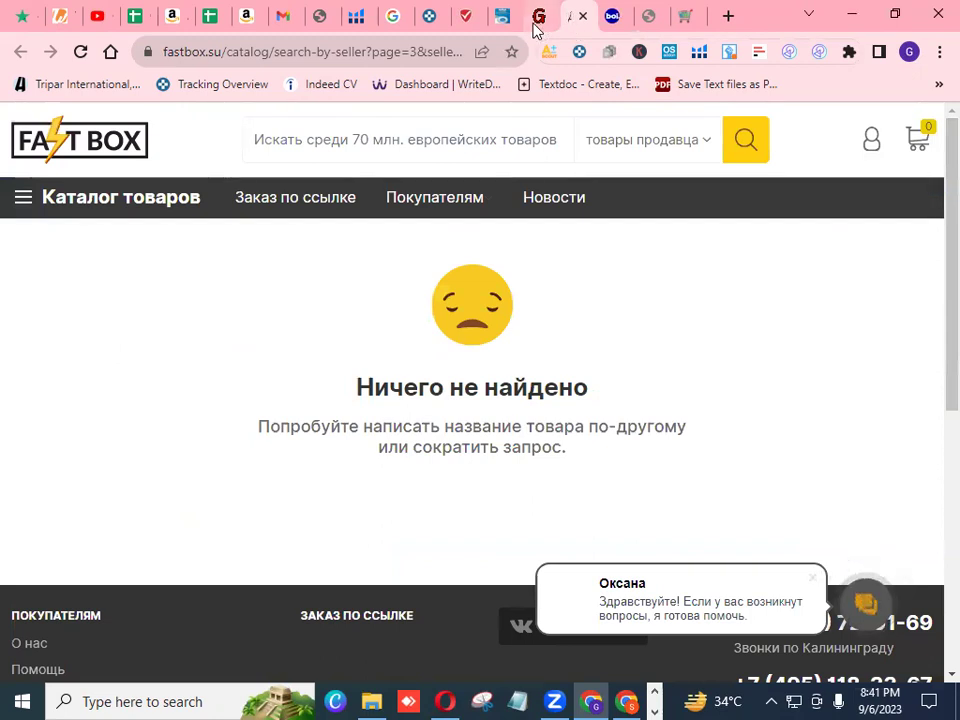
left_click(537, 28)
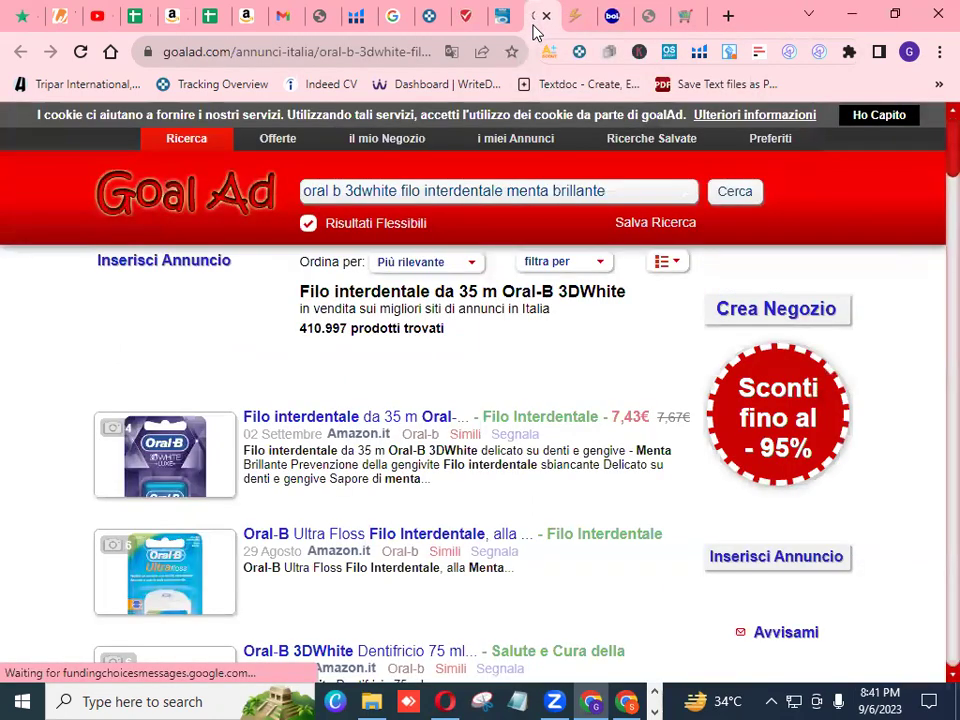
left_click(503, 24)
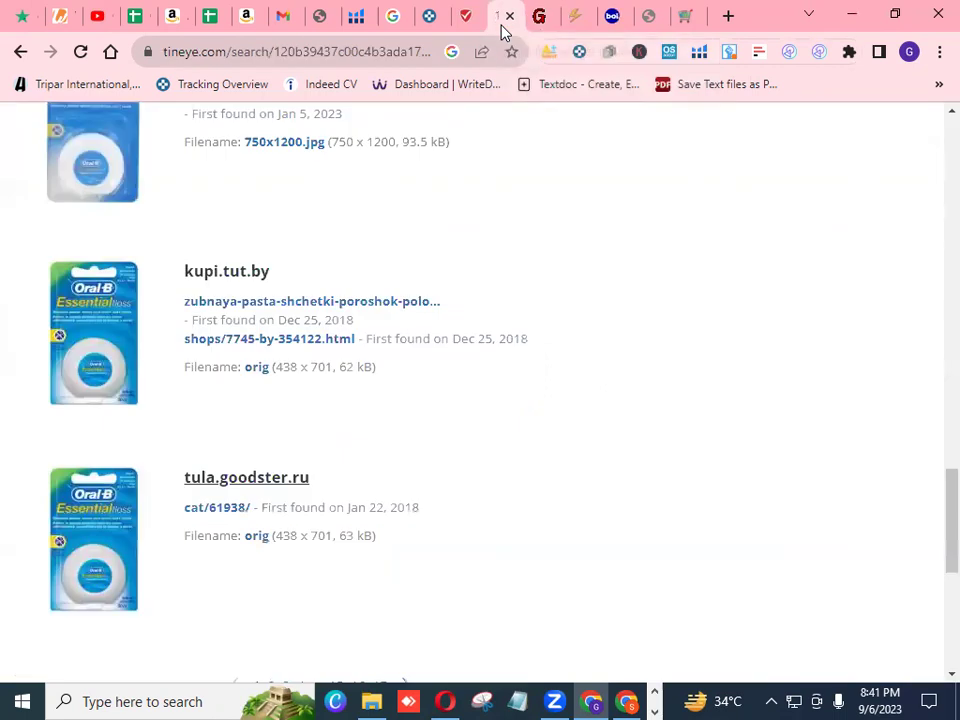
Look through the goalad.com listings for Oral-B dental floss and open the site's contact page.
left_click(540, 18)
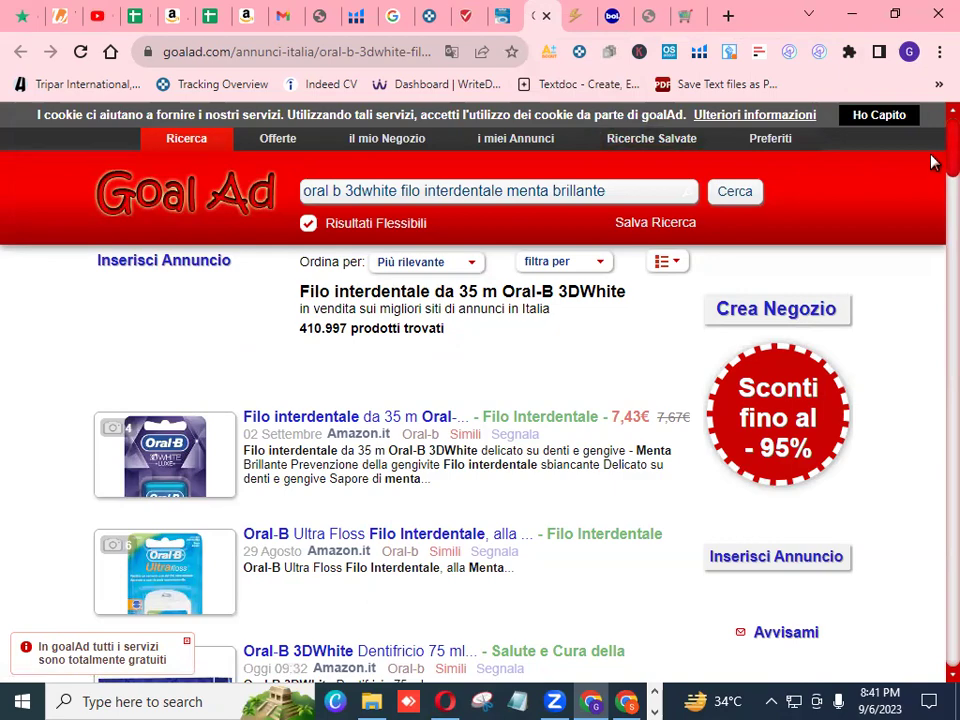
scroll(930, 199, "down", 12)
scroll(931, 400, "down", 10)
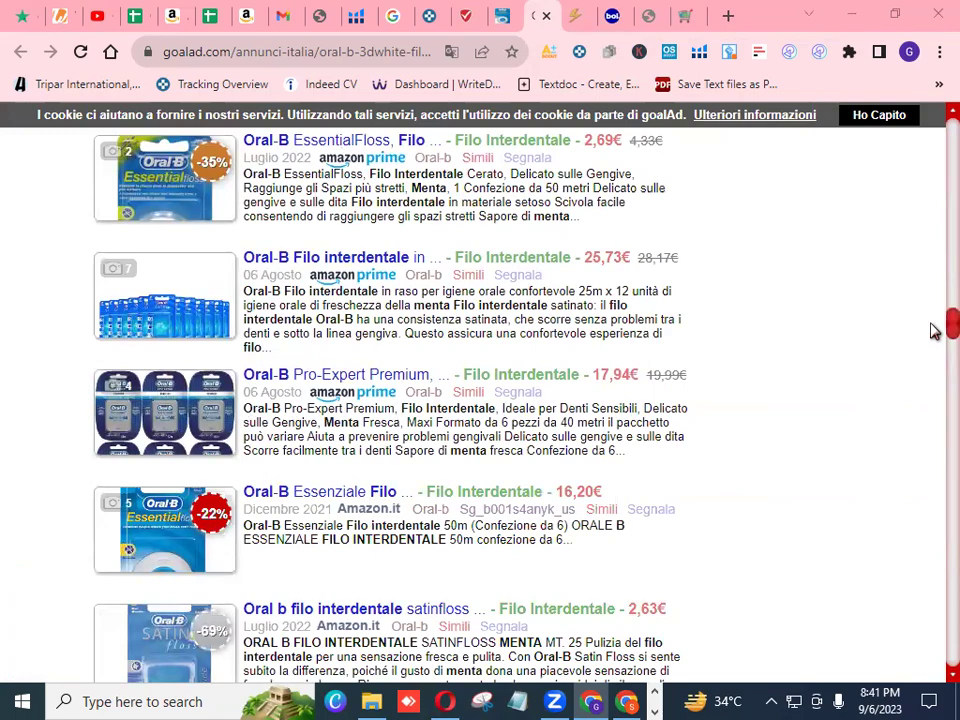
scroll(939, 326, "down", 10)
scroll(931, 541, "down", 10)
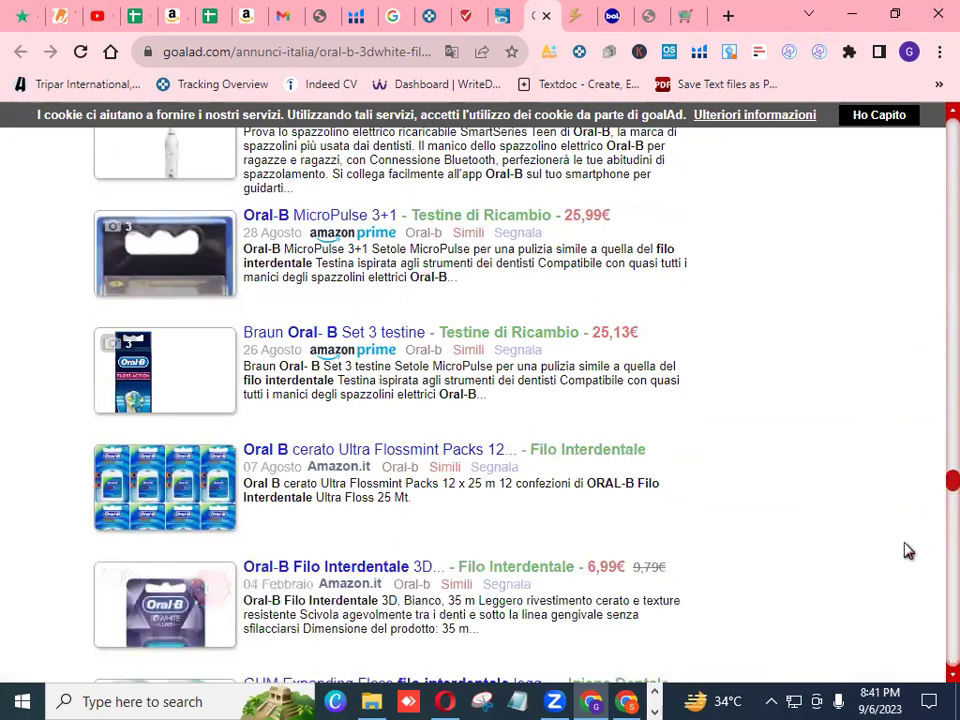
scroll(930, 507, "down", 10)
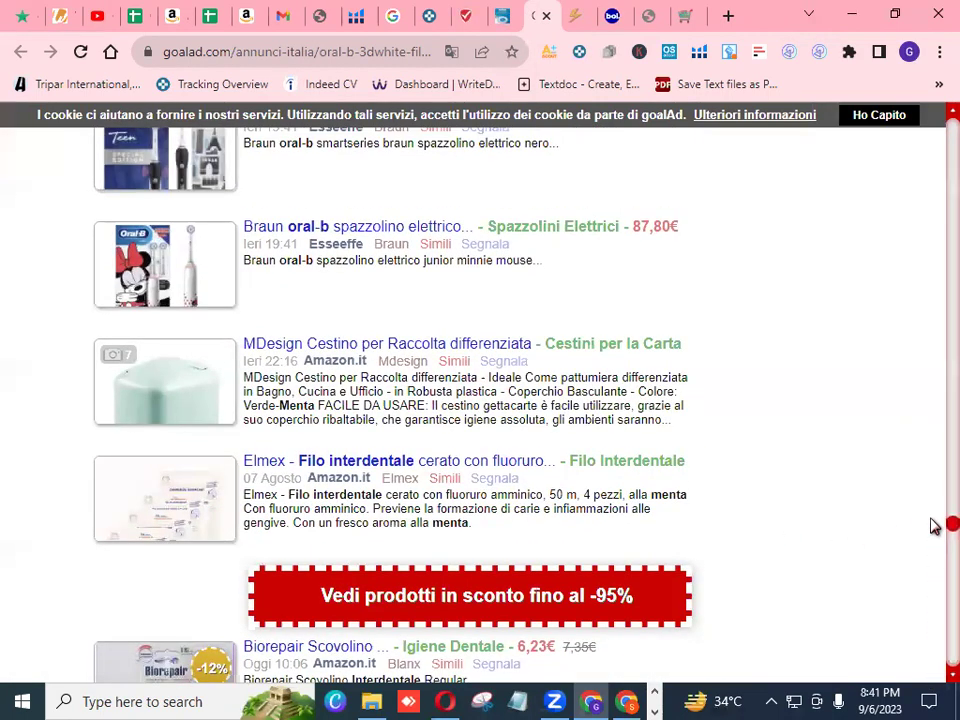
scroll(934, 553, "down", 8)
scroll(930, 625, "down", 10)
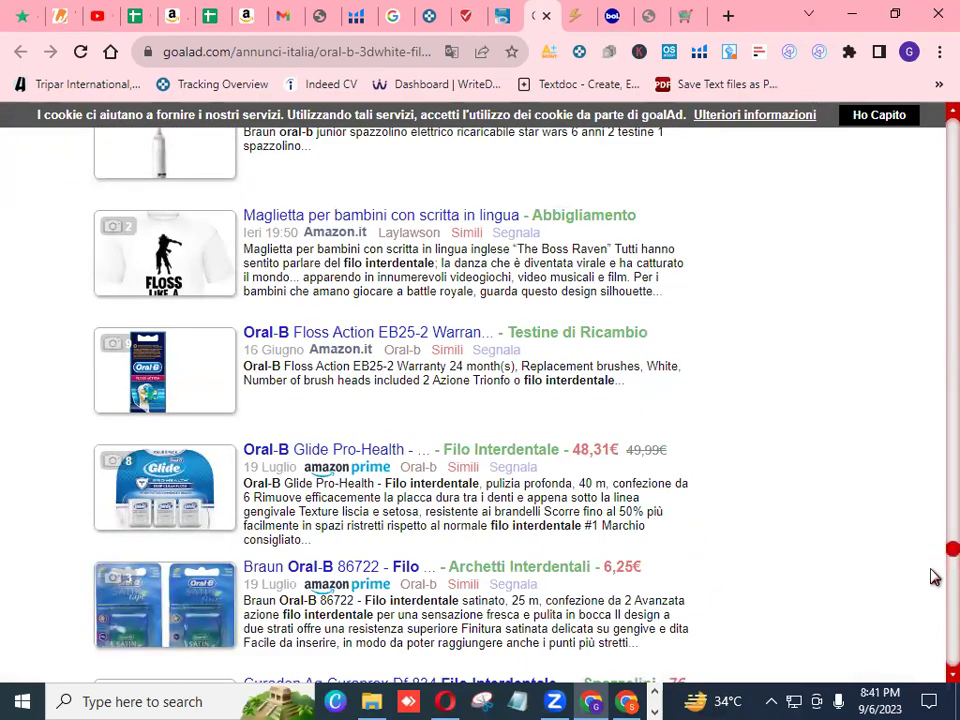
scroll(936, 574, "down", 10)
scroll(934, 661, "down", 6)
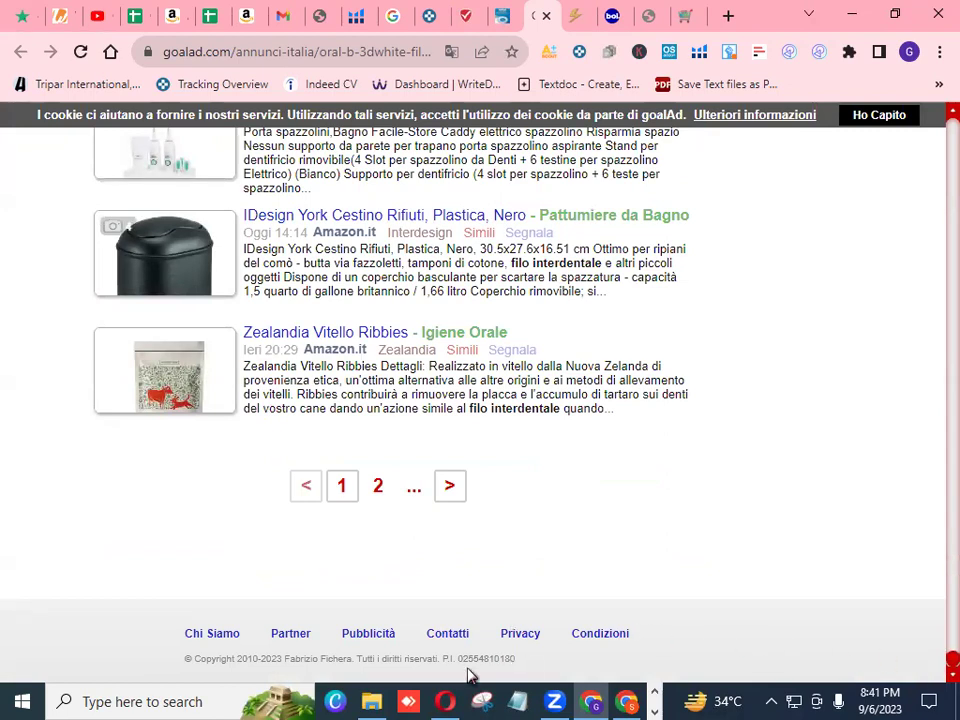
left_click(449, 635)
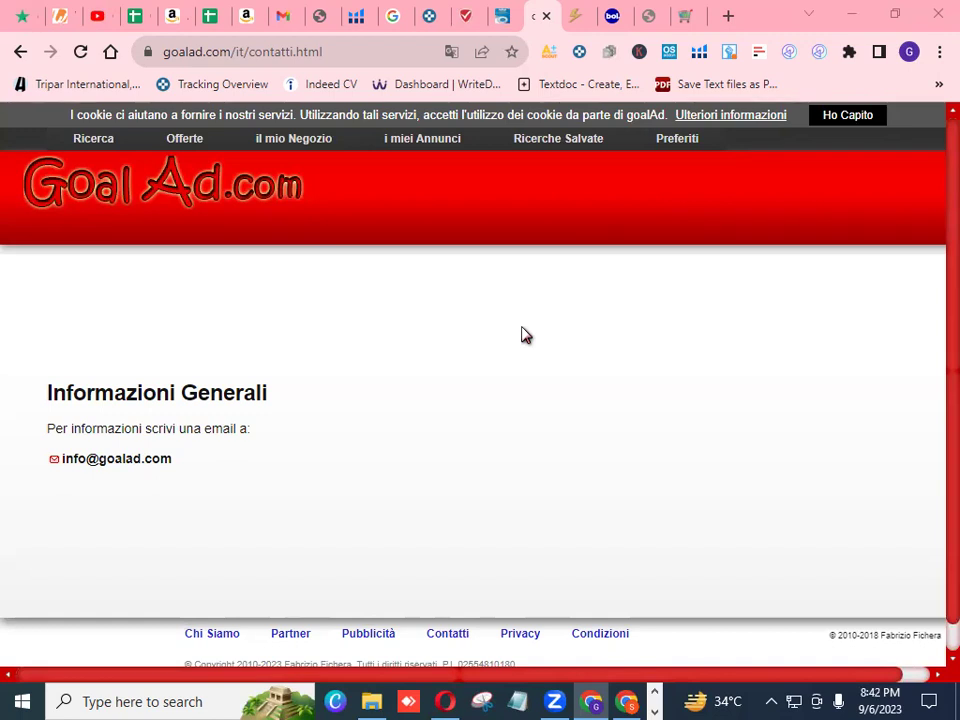
Review the fastbox.su catalog page, the bol.com floss page and the ScamAdviser report on chicagoskinscience.com.
left_click(574, 18)
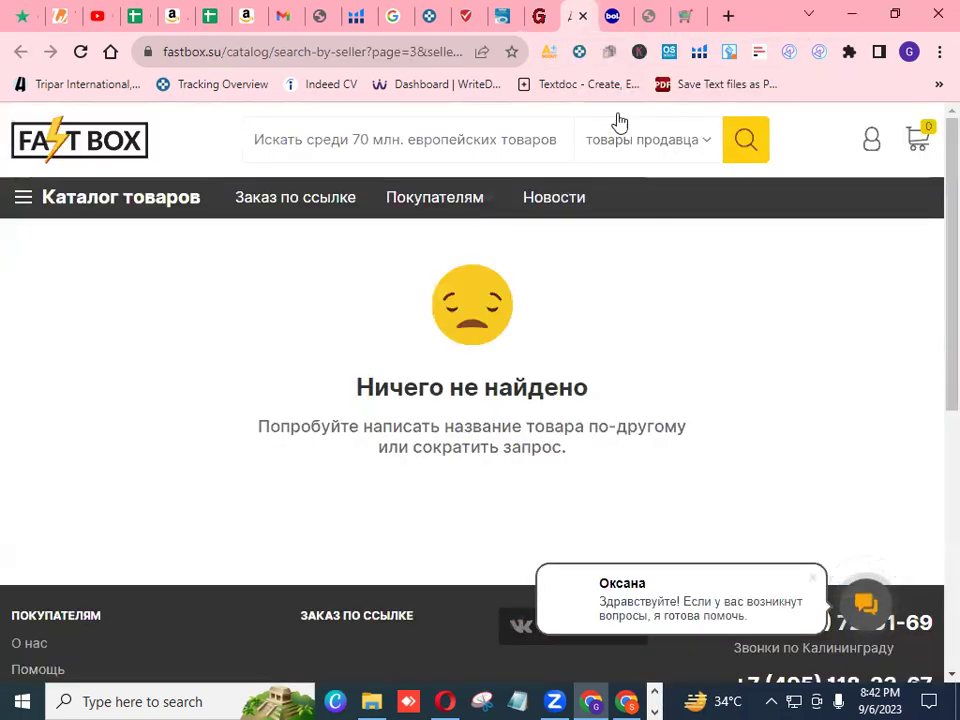
left_click(613, 16)
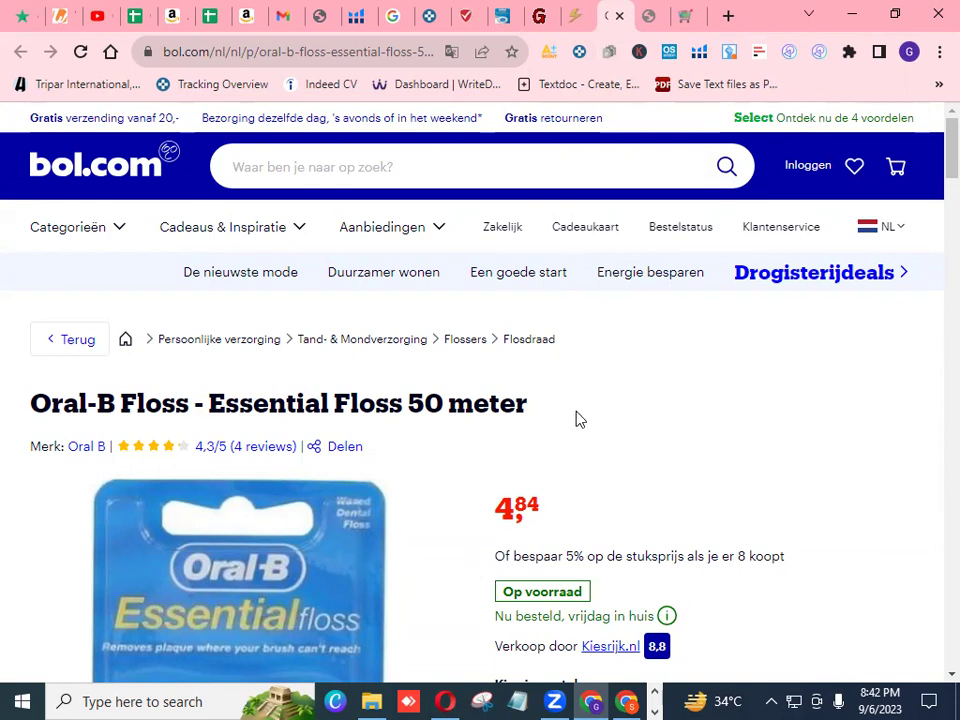
left_click(477, 27)
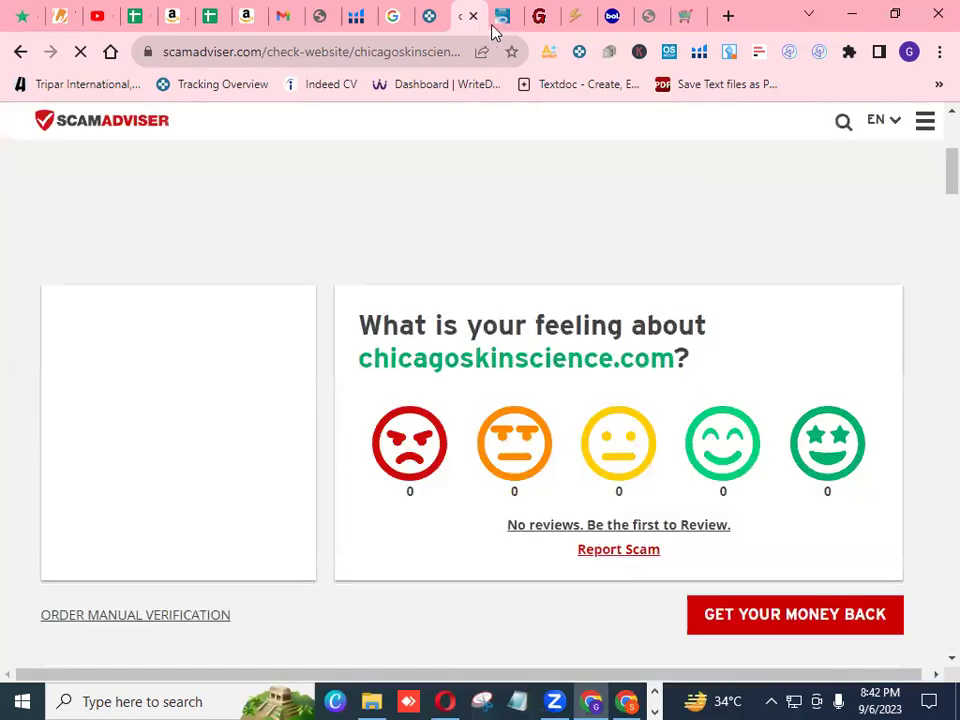
Open page 2 of the TinEye matches for the Oral-B Essential Floss image.
left_click(506, 27)
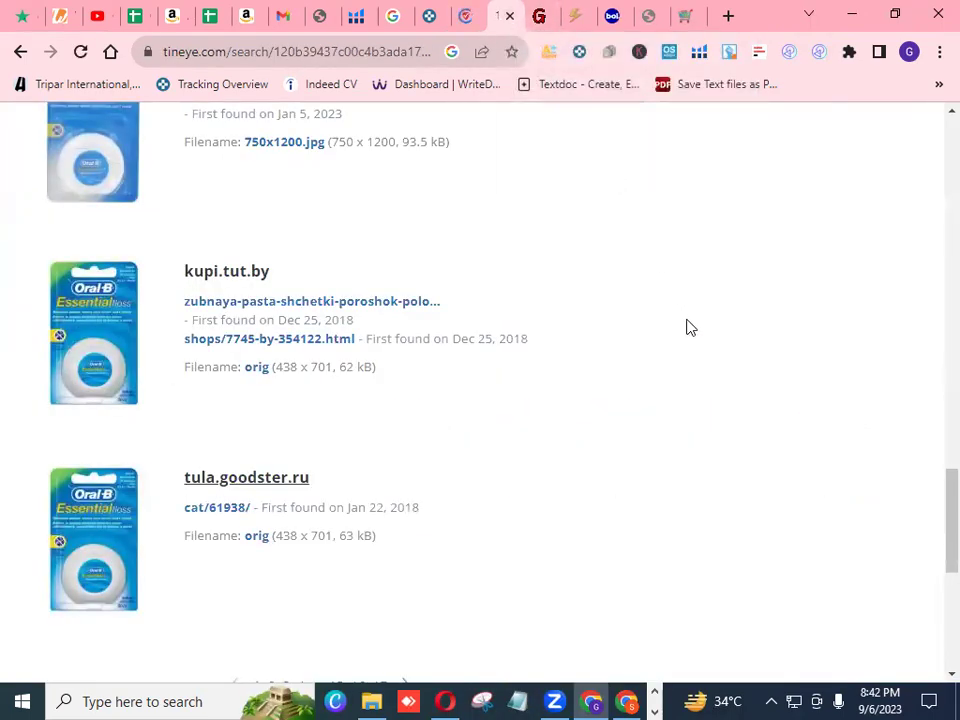
scroll(933, 545, "down", 4)
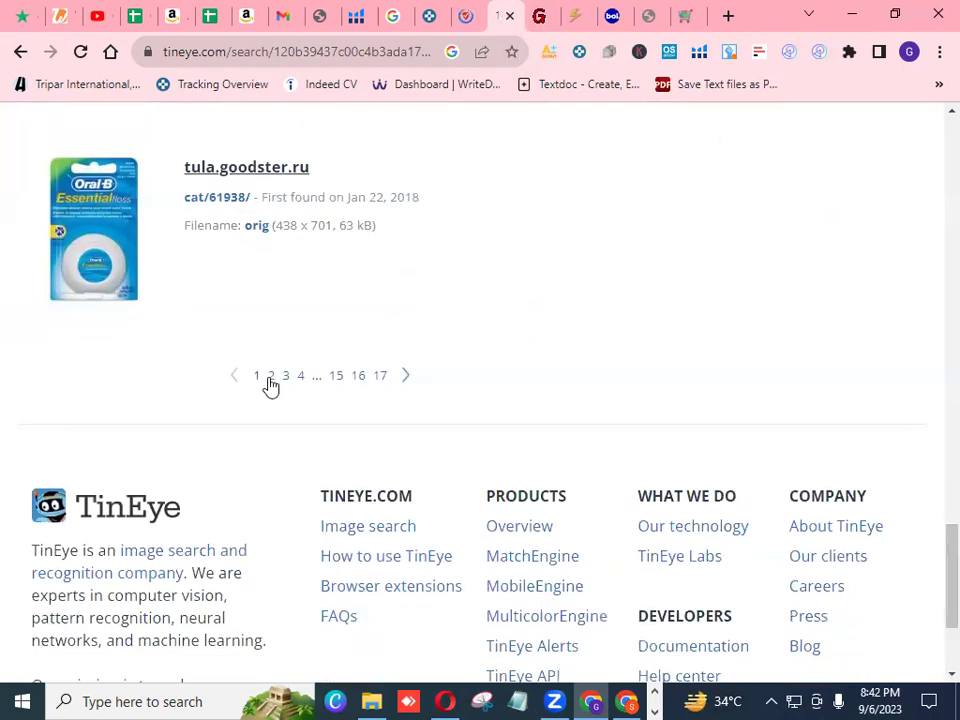
left_click(271, 376)
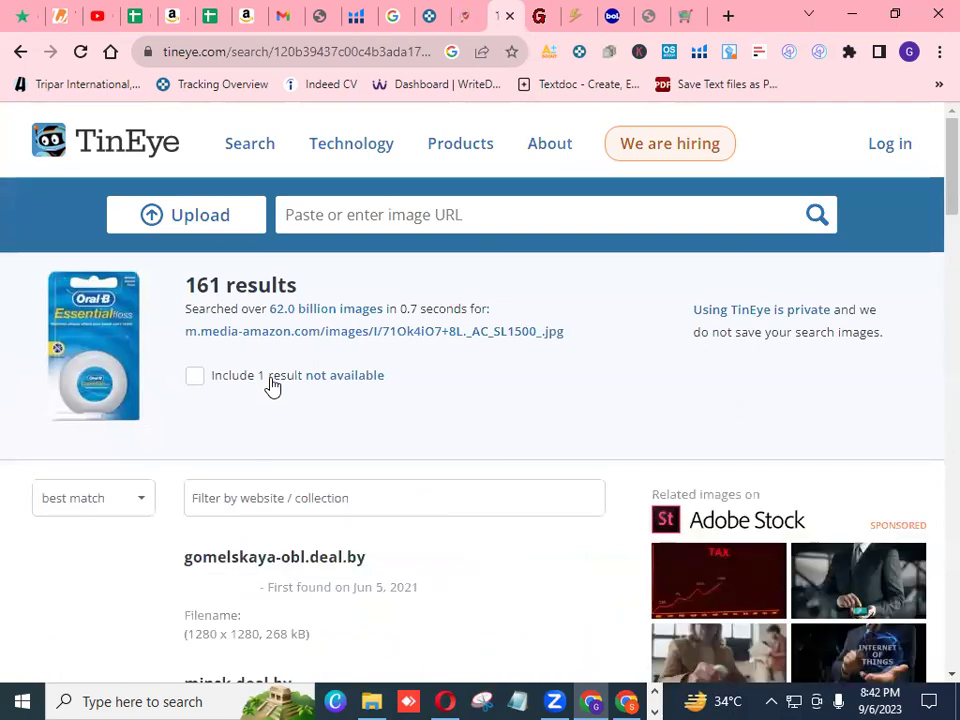
Open the first minsk.deal.by match from the TinEye results in a new tab.
scroll(934, 229, "down", 2)
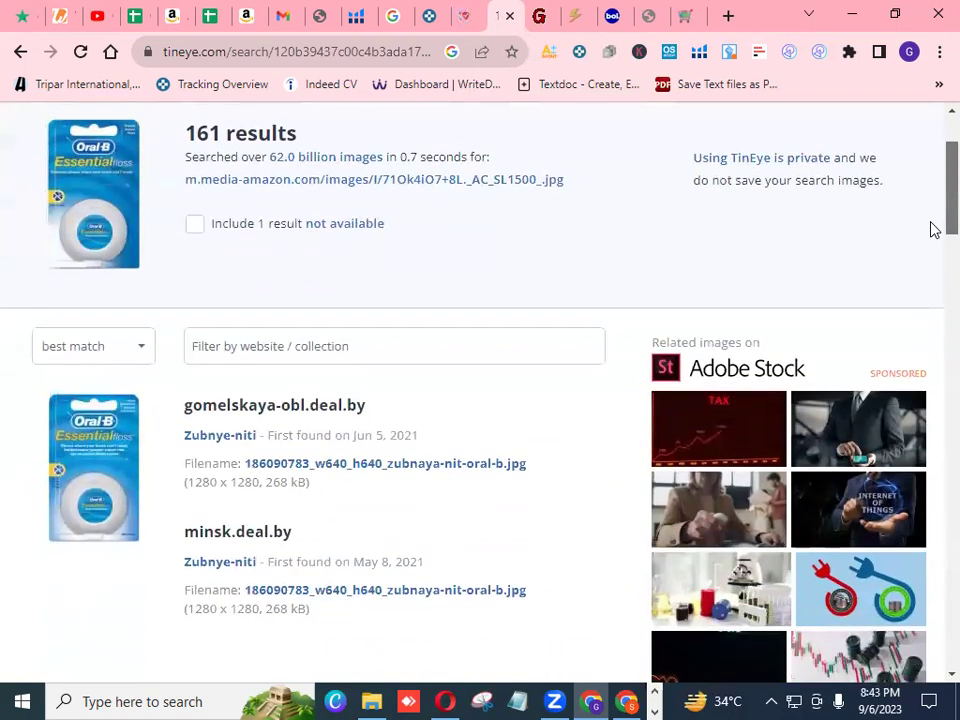
scroll(934, 232, "down", 1)
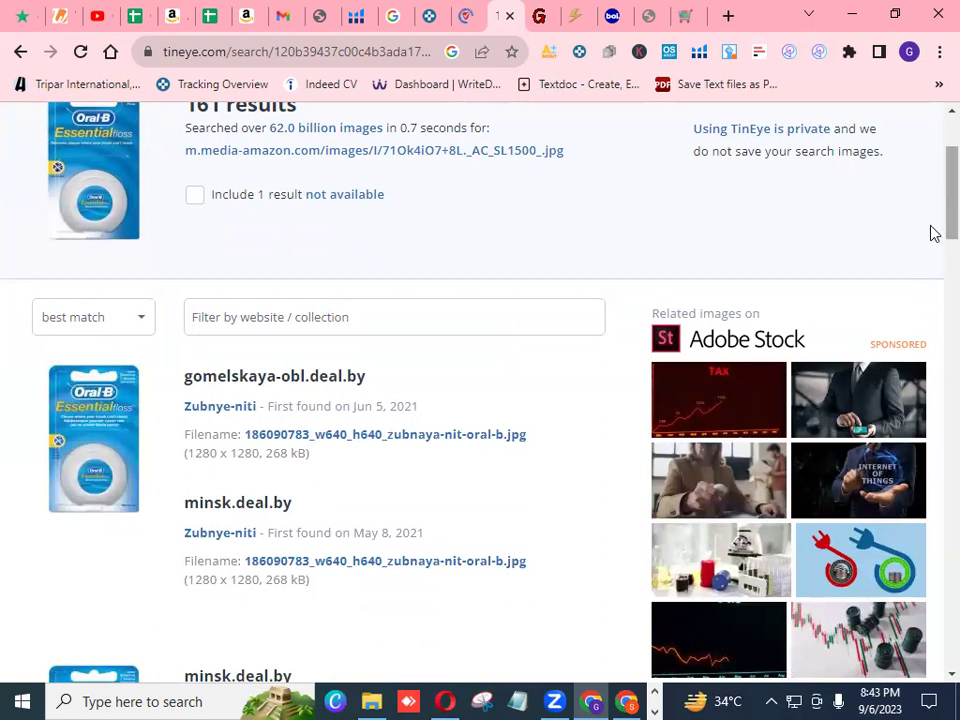
scroll(934, 240, "down", 2)
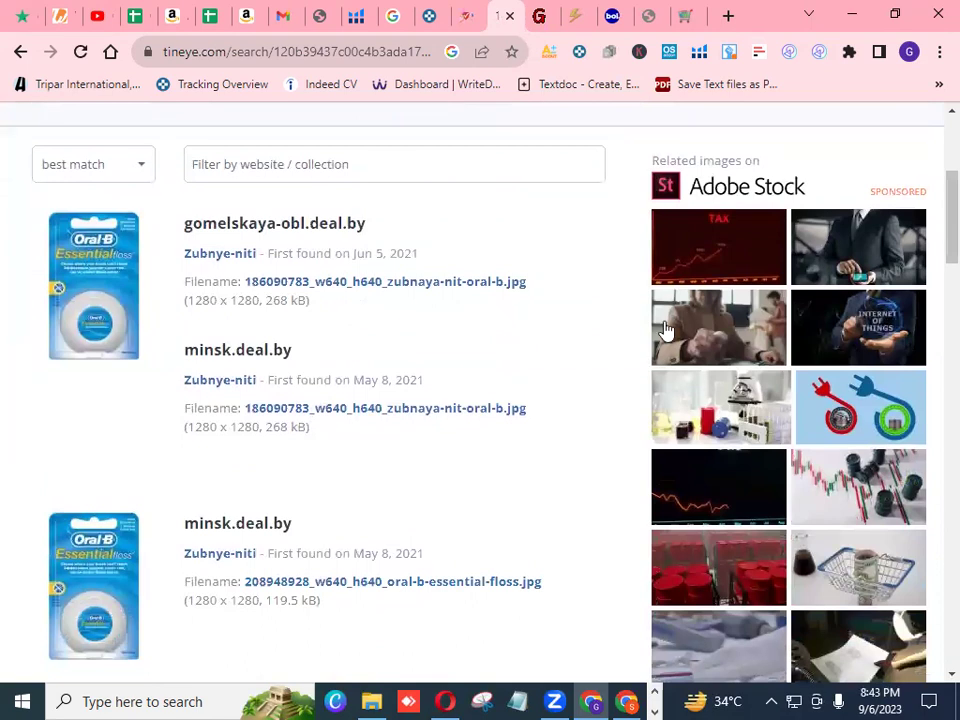
right_click(253, 350)
left_click(305, 364)
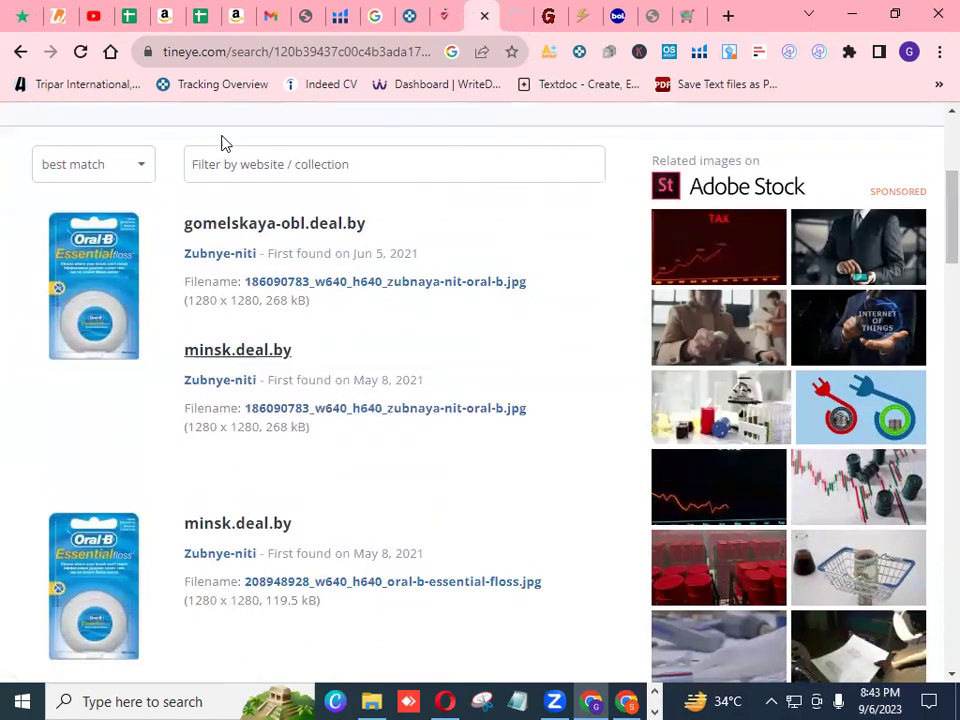
Look further through the TinEye matches and open the egypt.souq.com result in a new tab.
scroll(930, 255, "down", 4)
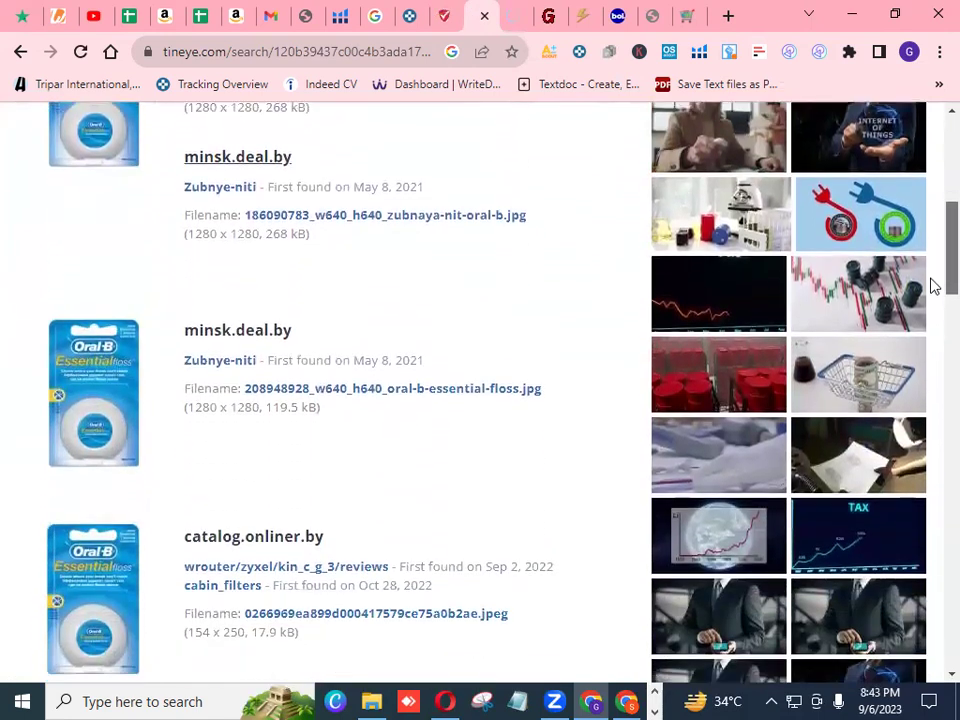
scroll(931, 320, "down", 4)
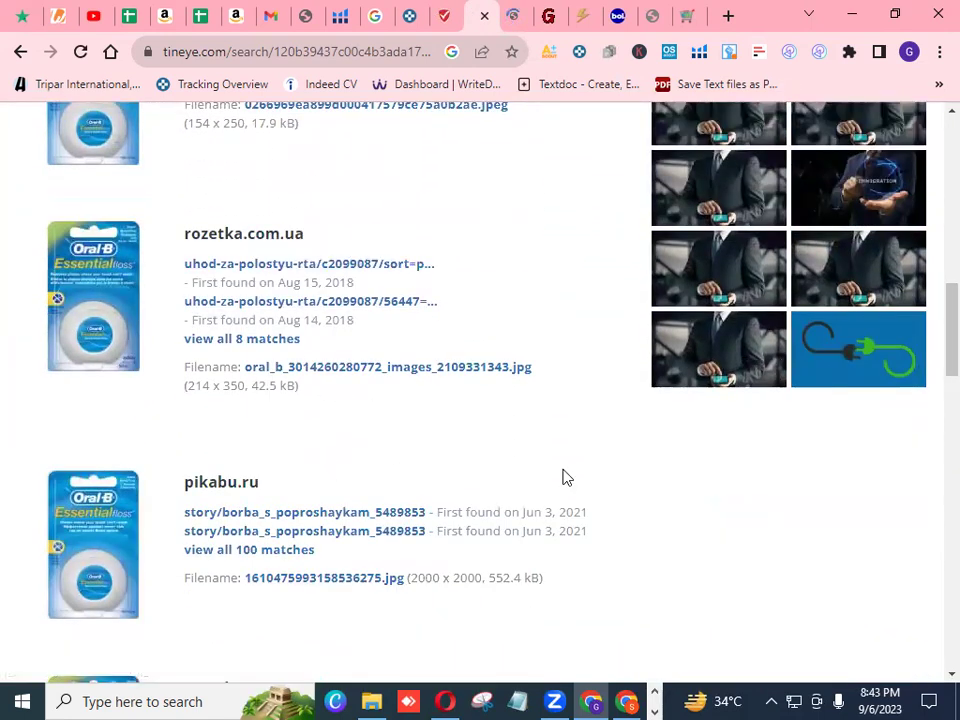
scroll(930, 350, "down", 4)
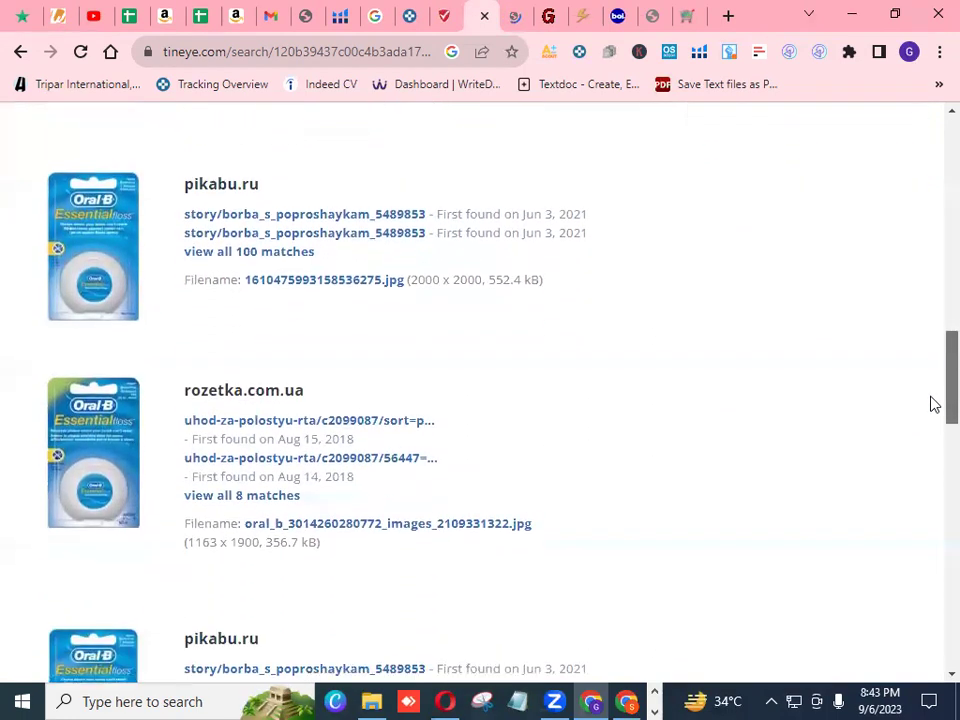
scroll(930, 410, "down", 5)
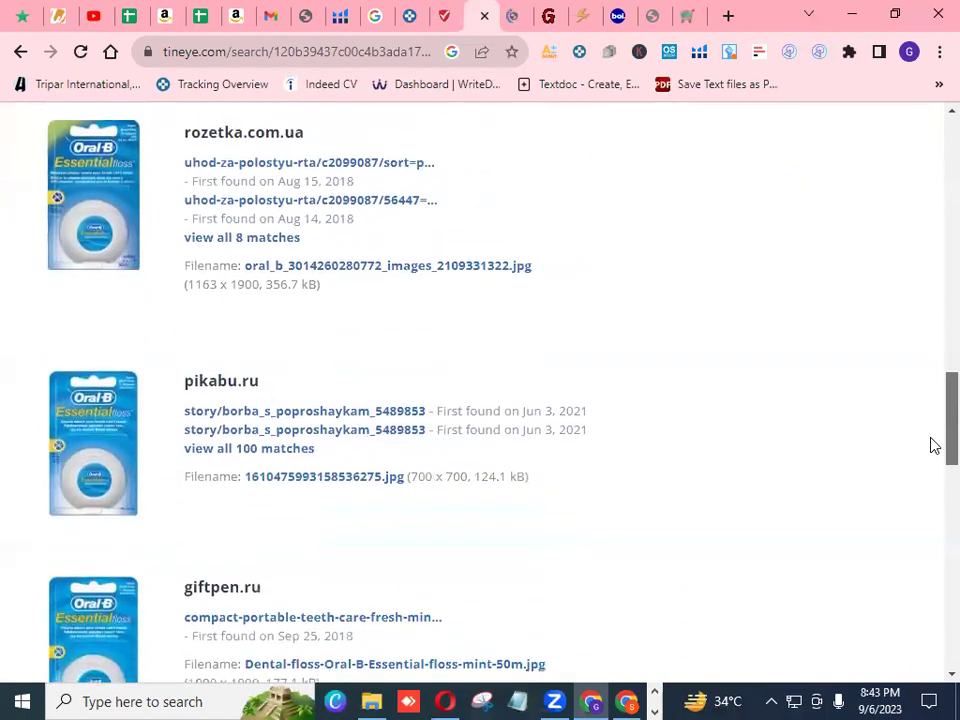
scroll(930, 488, "down", 4)
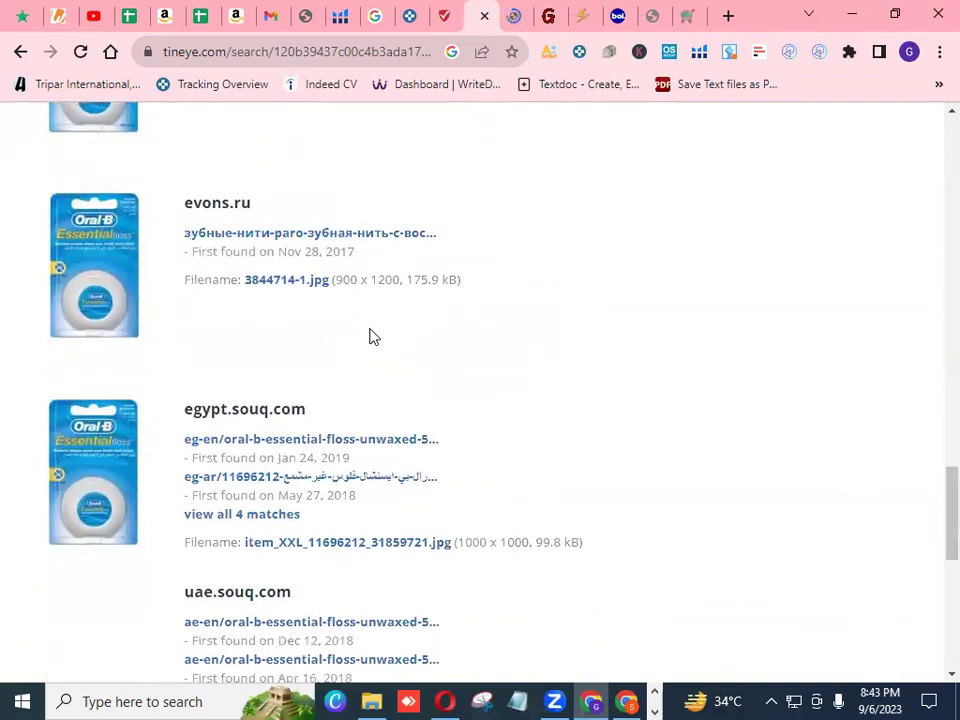
right_click(248, 413)
left_click(293, 431)
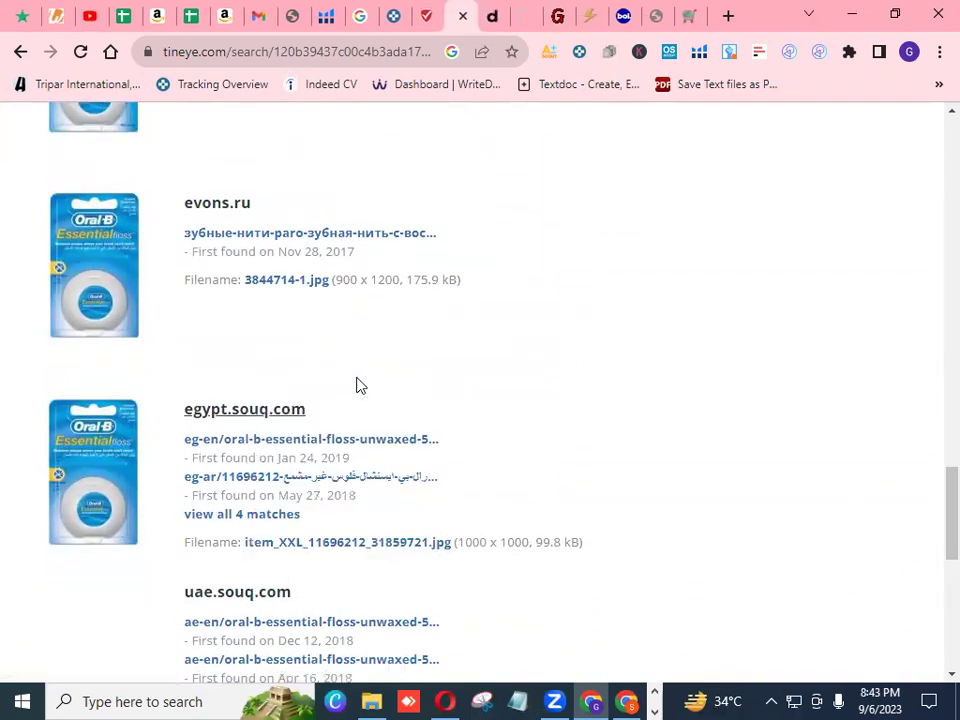
Check the kupi.tut.by page and review the oral-care category on tula.goodster.ru.
left_click(655, 20)
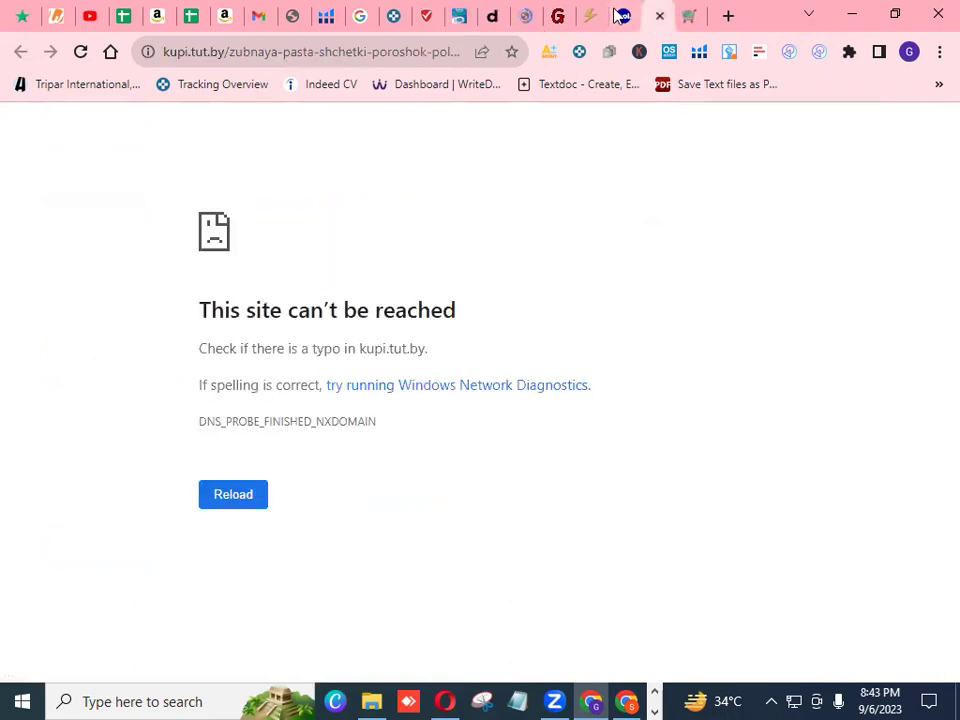
left_click(690, 28)
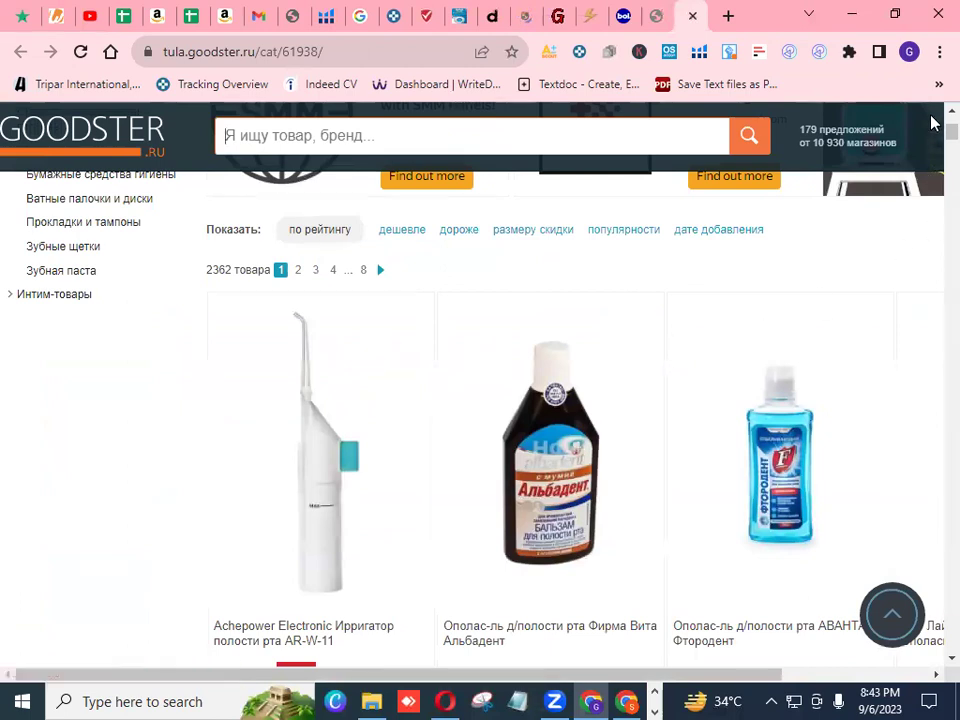
scroll(931, 118, "up", 1)
scroll(931, 118, "up", 3)
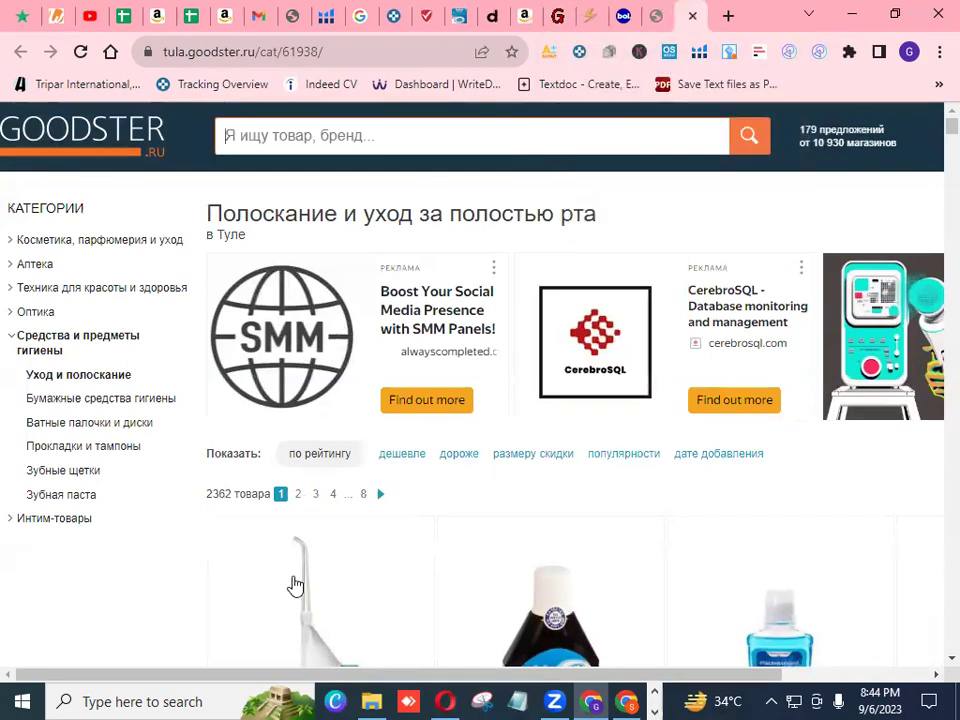
key("alt+Tab")
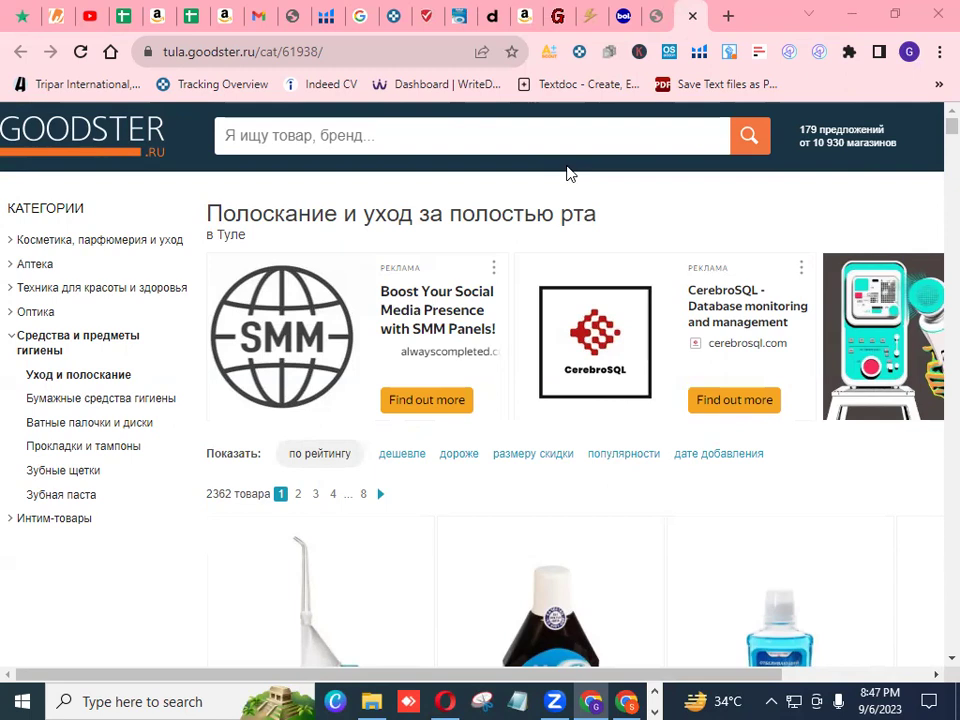
Go back through the open supplier pages from tula.goodster.ru to kupi.tut.by, bol.com and fastbox.su.
left_click(384, 135)
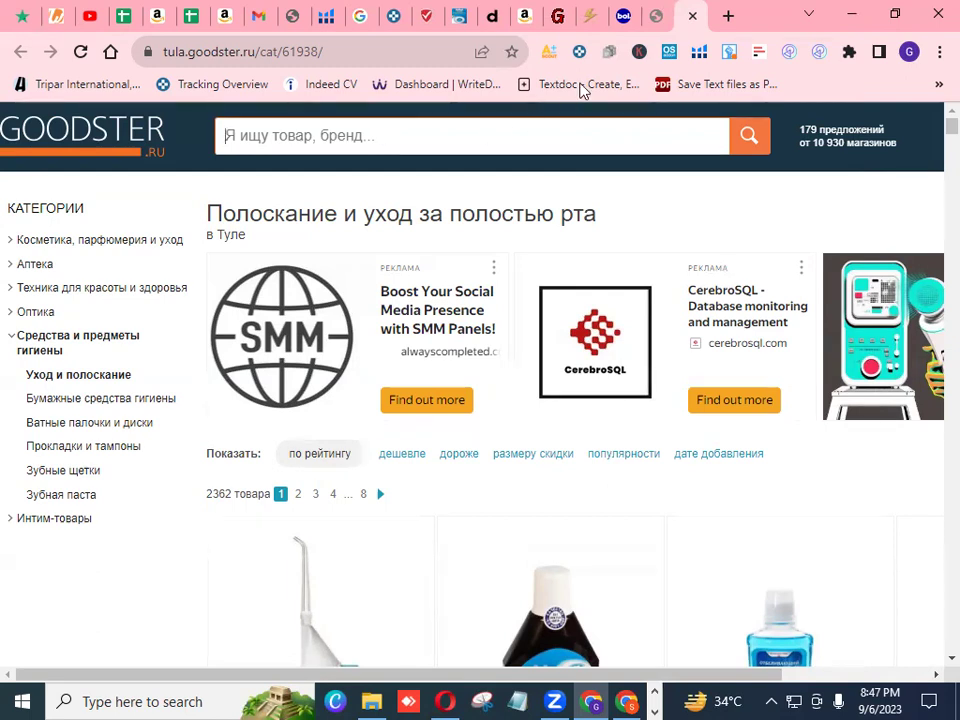
left_click(657, 24)
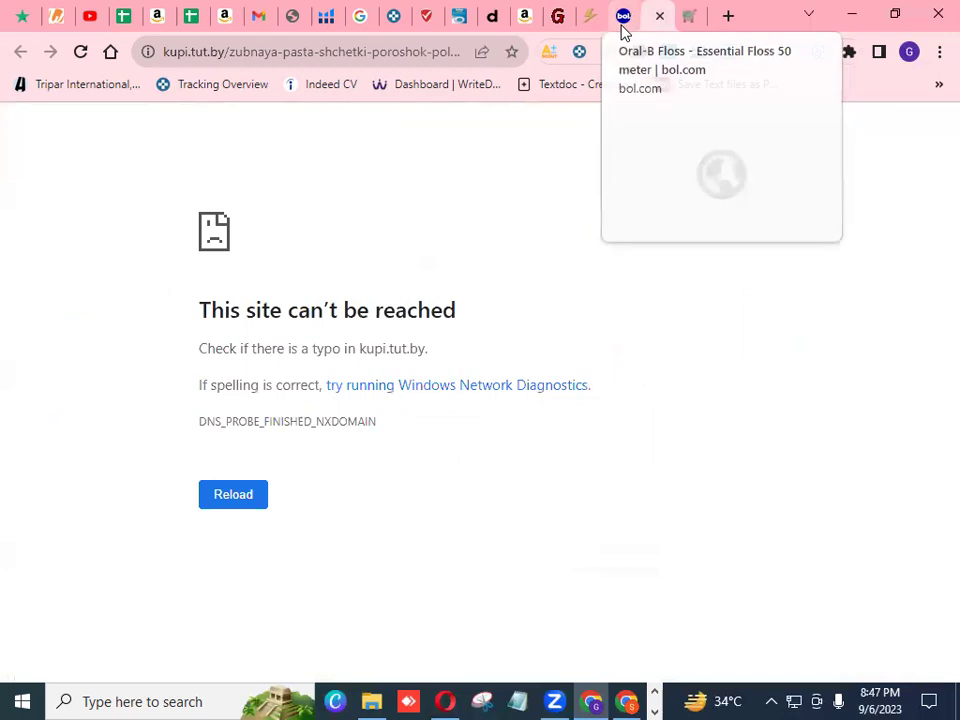
left_click(622, 16)
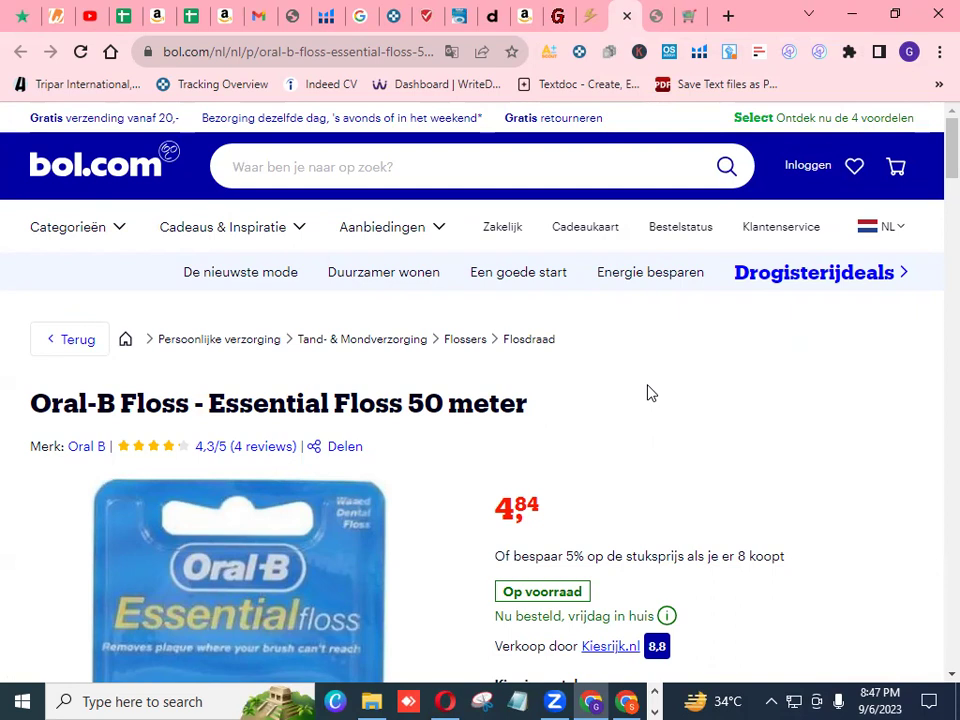
left_click(591, 20)
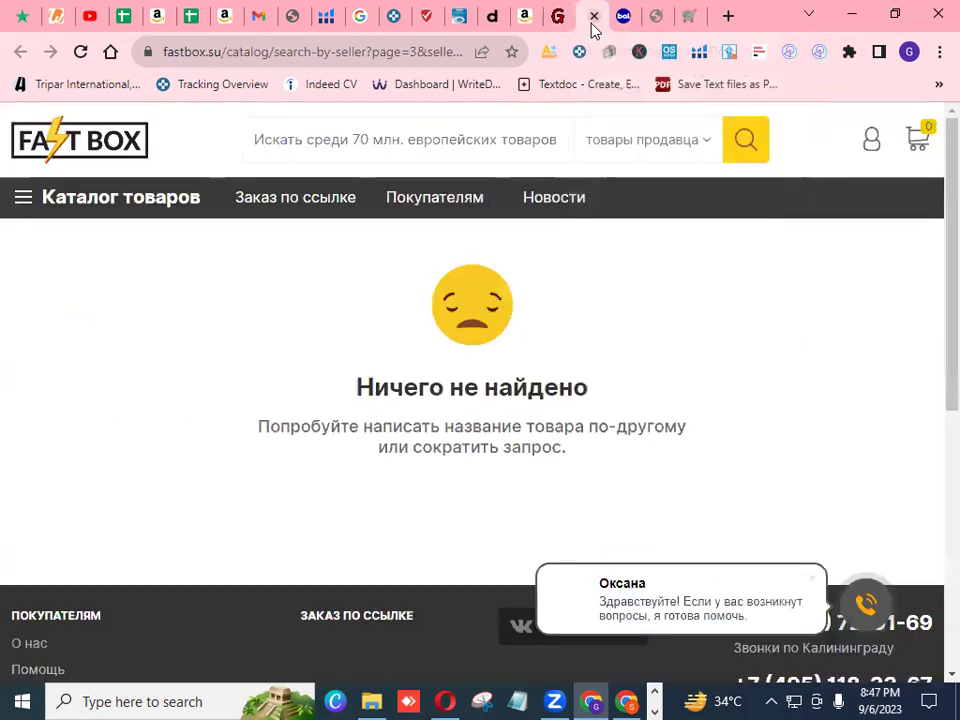
Review the open supplier pages on goalad.com, fastbox.su, bol.com, tula.goodster.ru and kupi.tut.by, ending on the bol.com floss page.
left_click(557, 24)
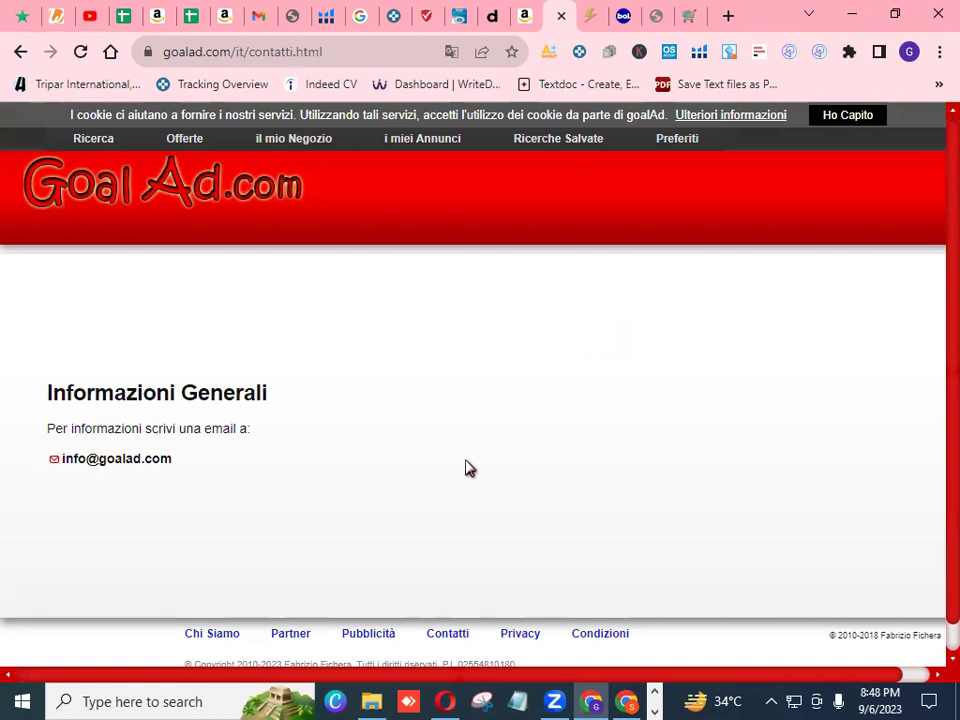
left_click(591, 30)
left_click(621, 24)
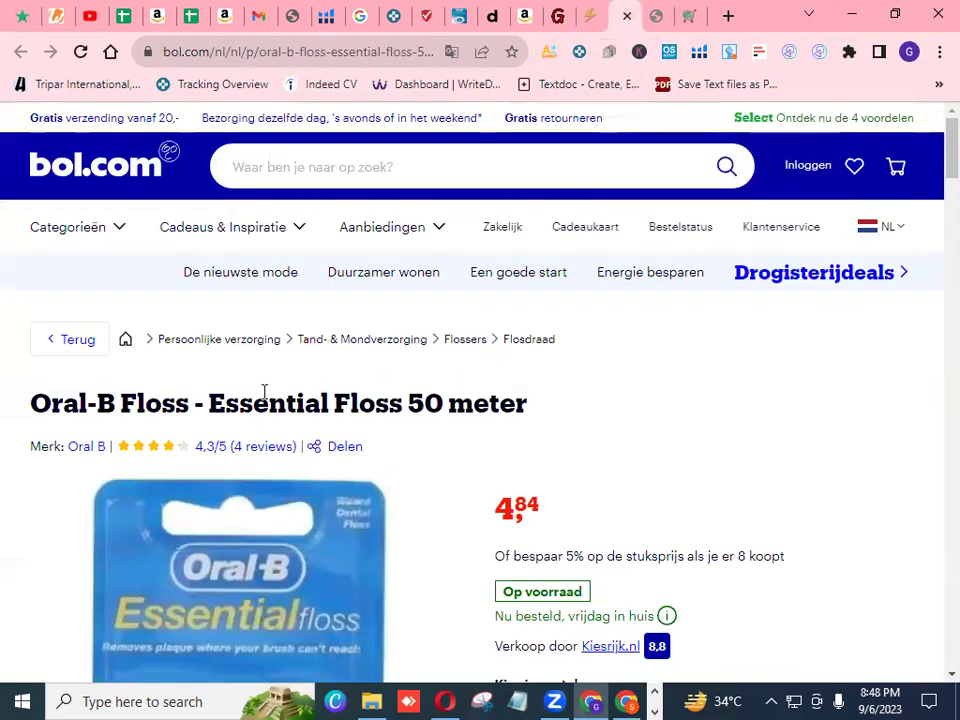
left_click(659, 25)
left_click(687, 24)
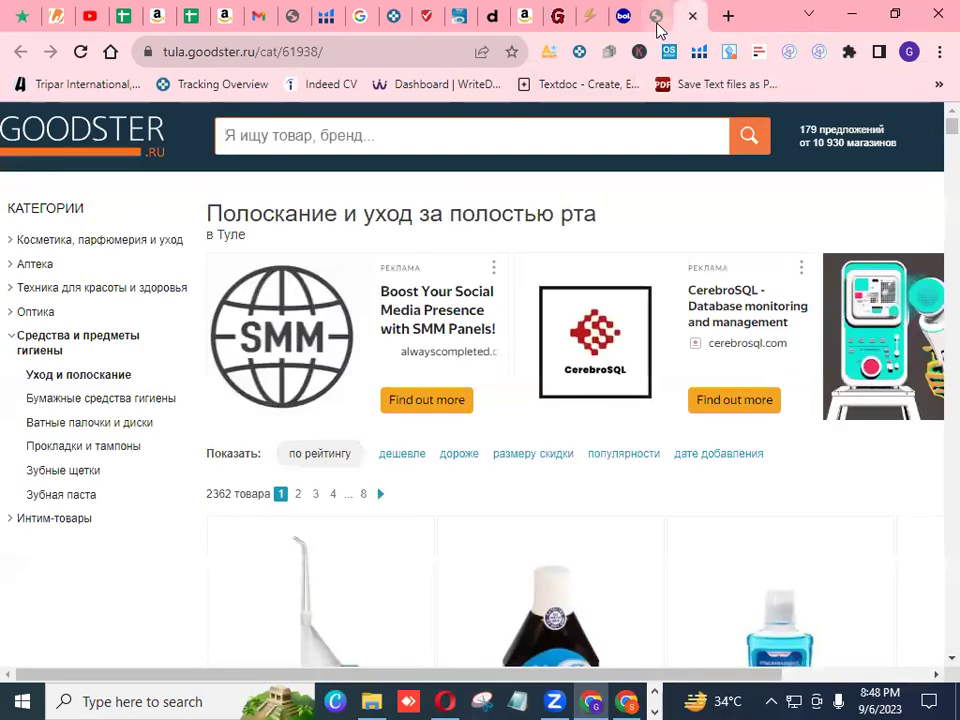
left_click(655, 24)
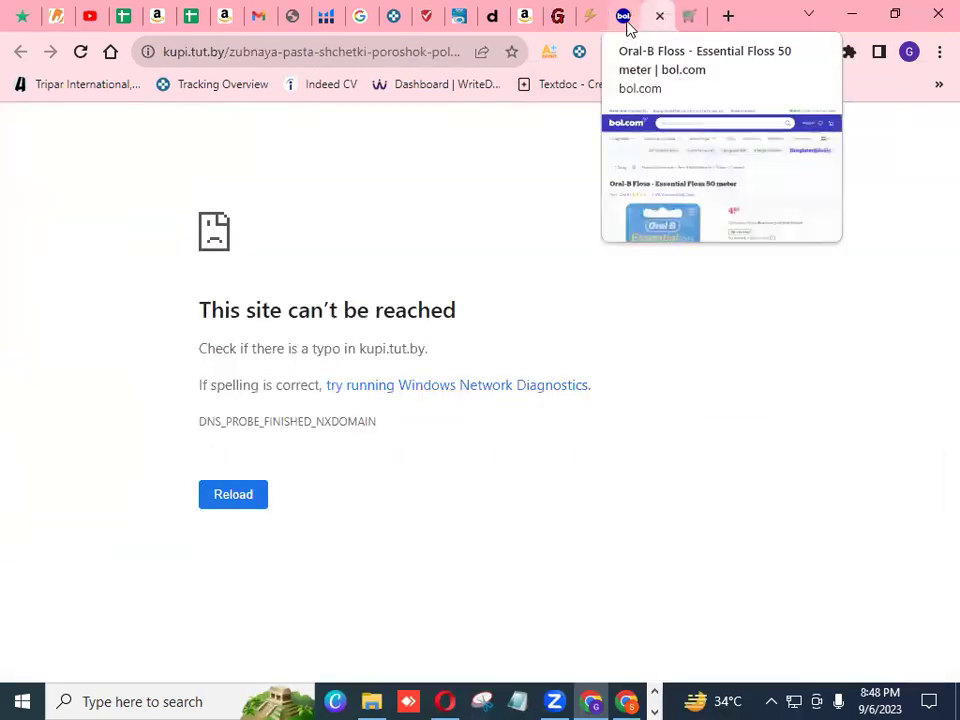
left_click(621, 24)
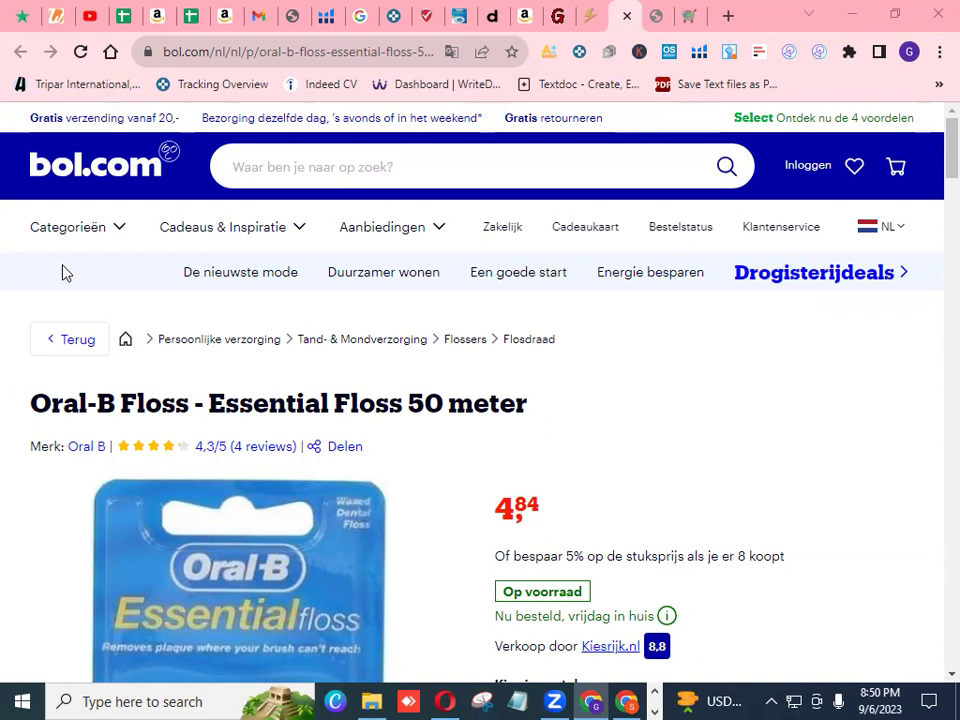
Show the gomelskaya-obl.deal.by page in English, accept its cookies and dismiss the marketplace notice.
left_click(494, 28)
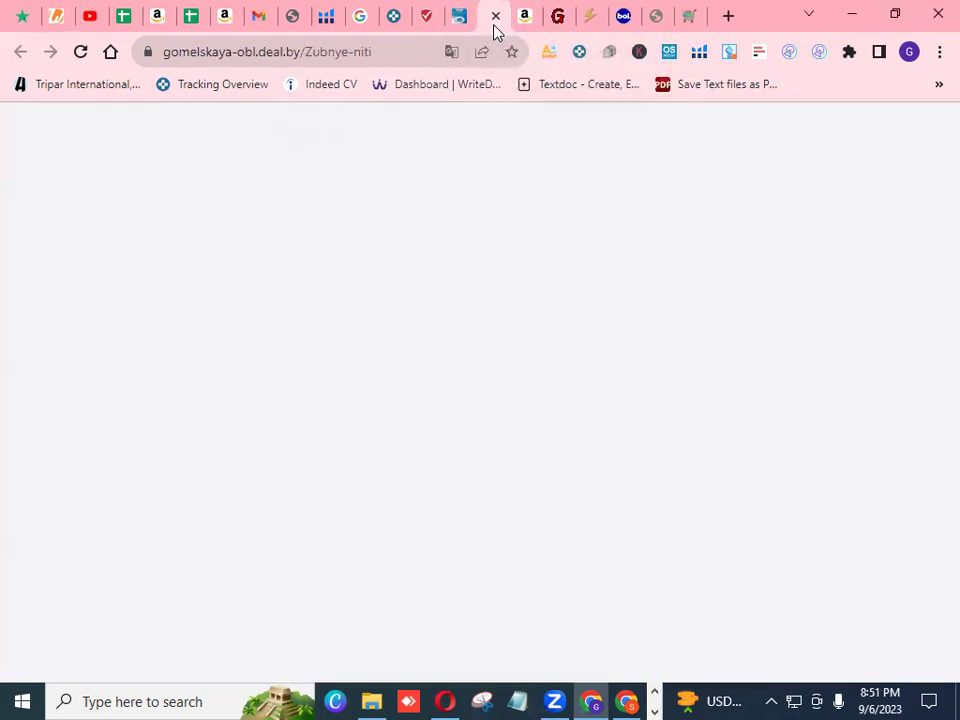
left_click(384, 97)
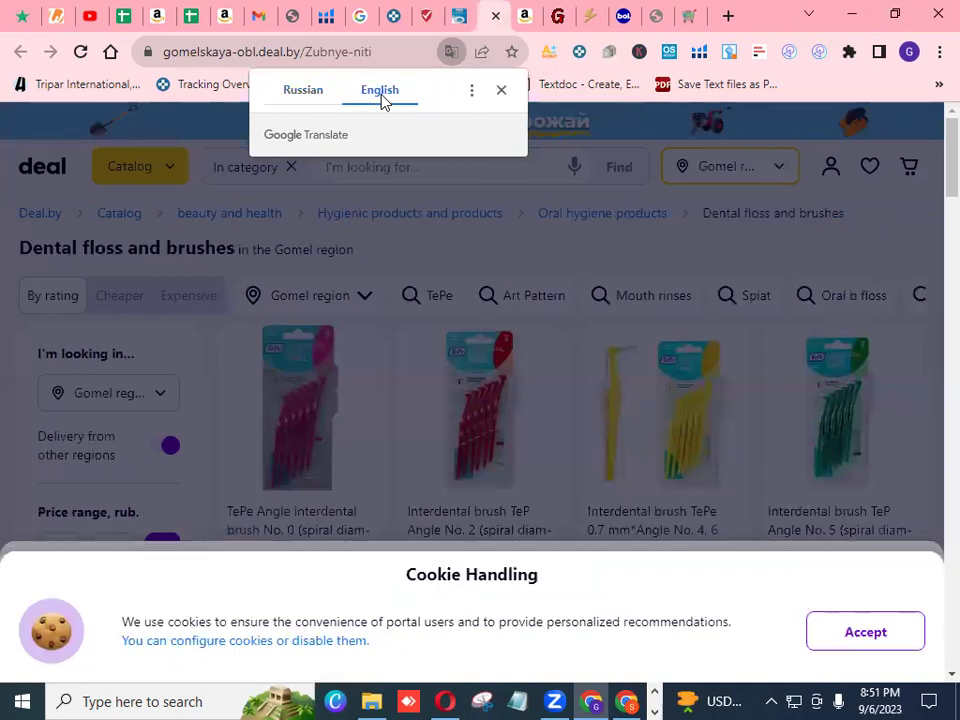
left_click(850, 614)
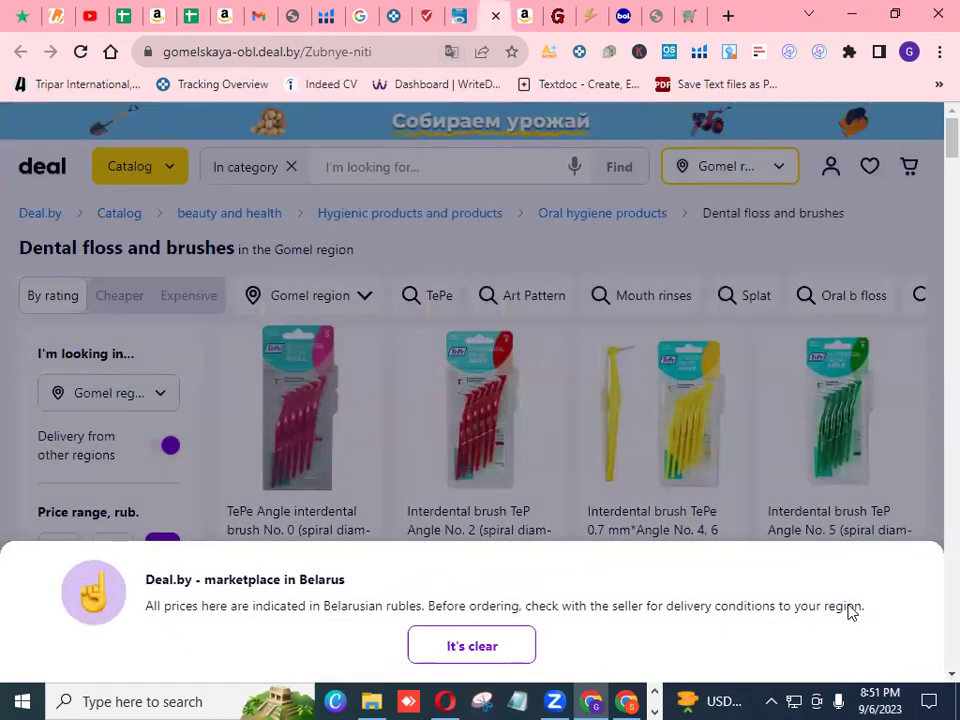
left_click(482, 656)
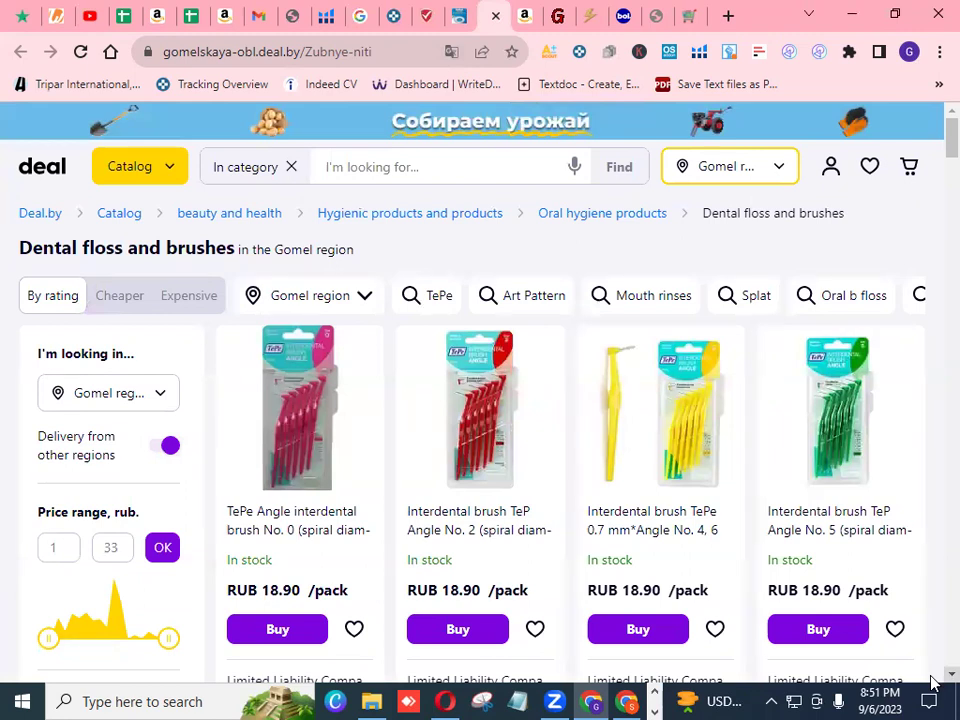
Look through the dental floss and brushes listed for the Gomel region on deal.by.
scroll(932, 682, "down", 4)
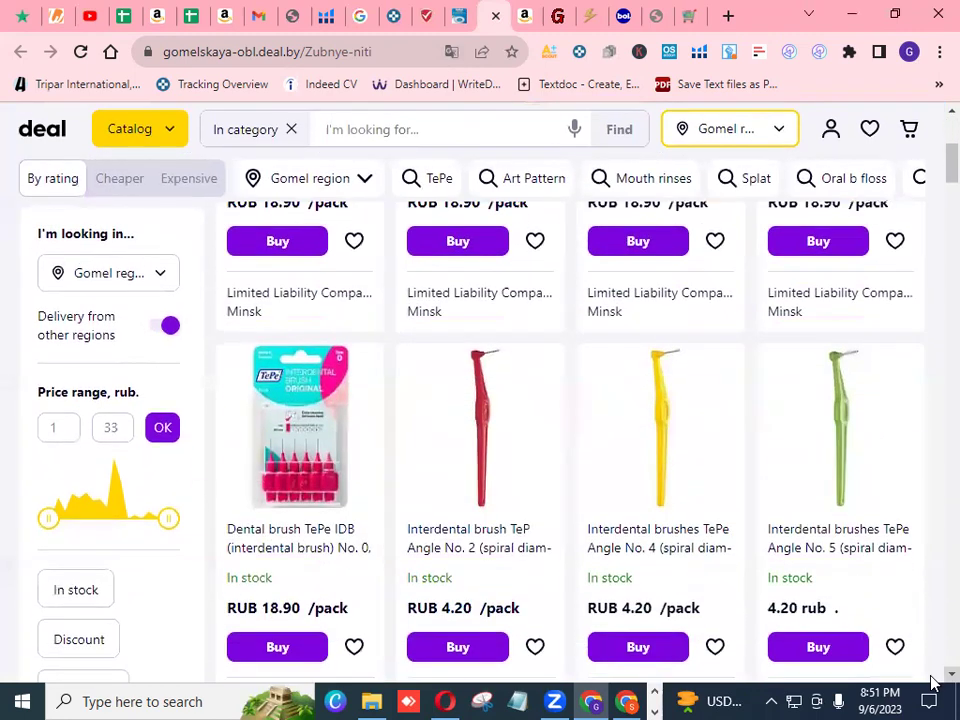
scroll(932, 682, "down", 2)
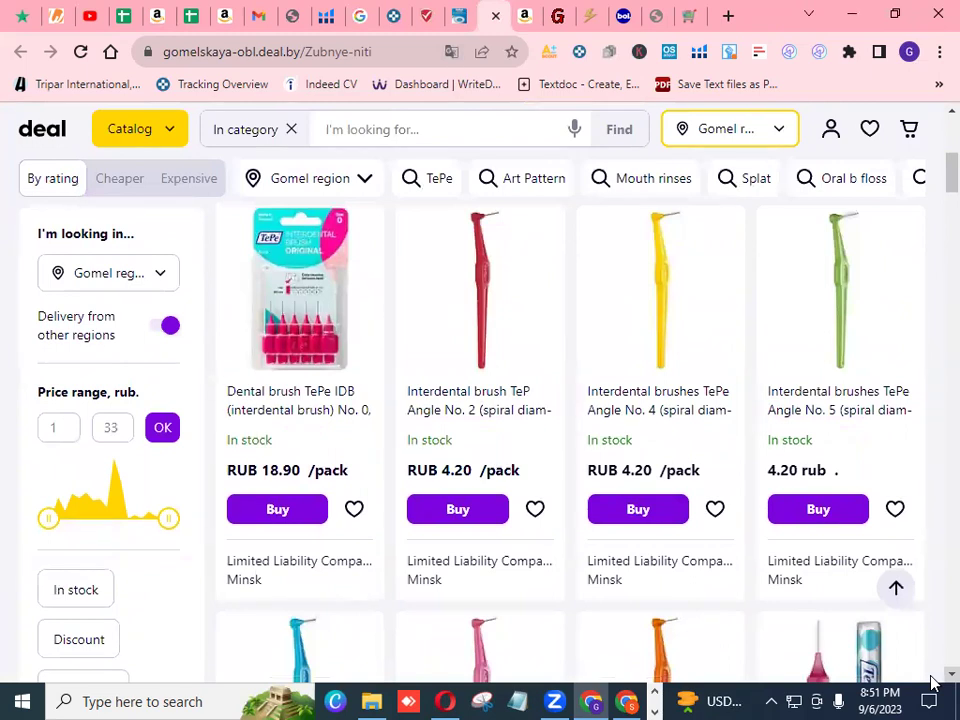
scroll(932, 682, "down", 1)
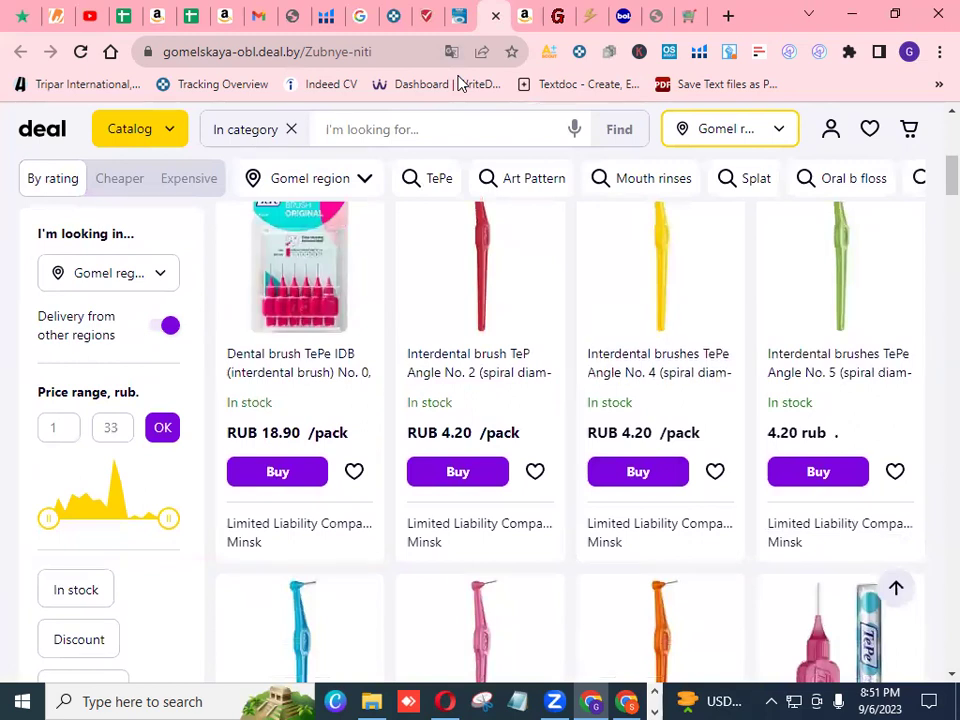
Revisit the TinEye results and check the goalad.com, amazon.eg and fastbox.su pages, opening the main amazon.eg banner offer.
left_click(465, 24)
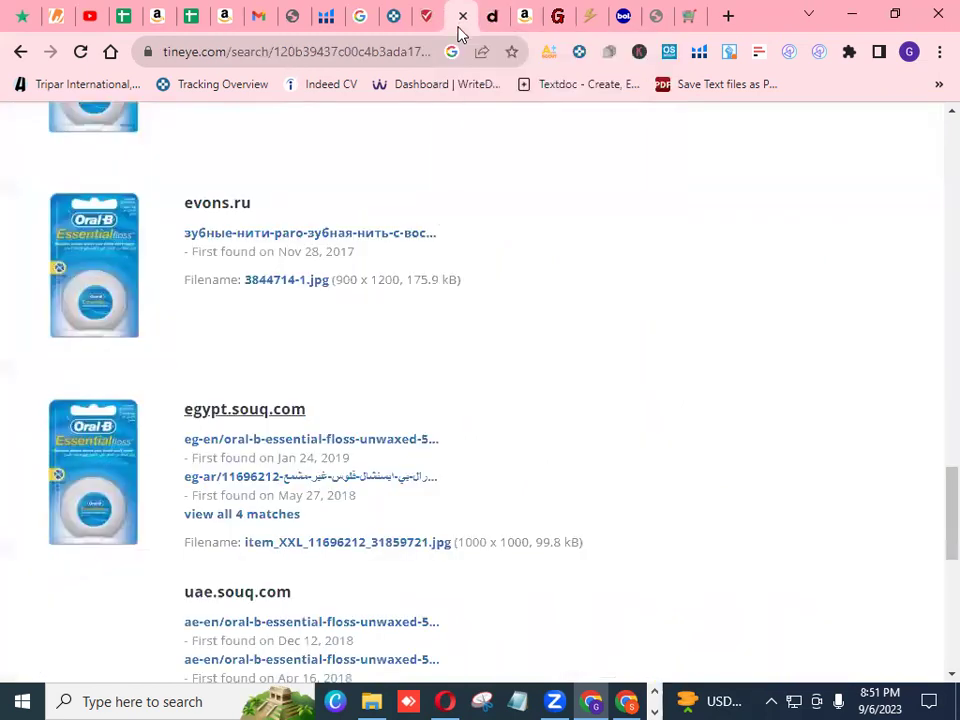
left_click(558, 22)
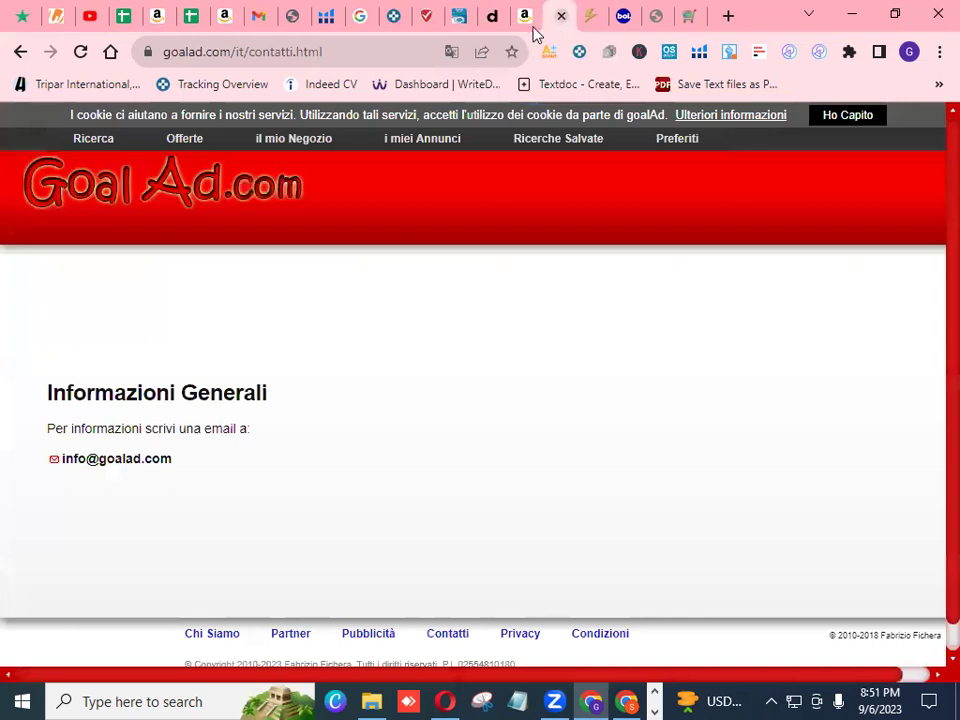
left_click(525, 26)
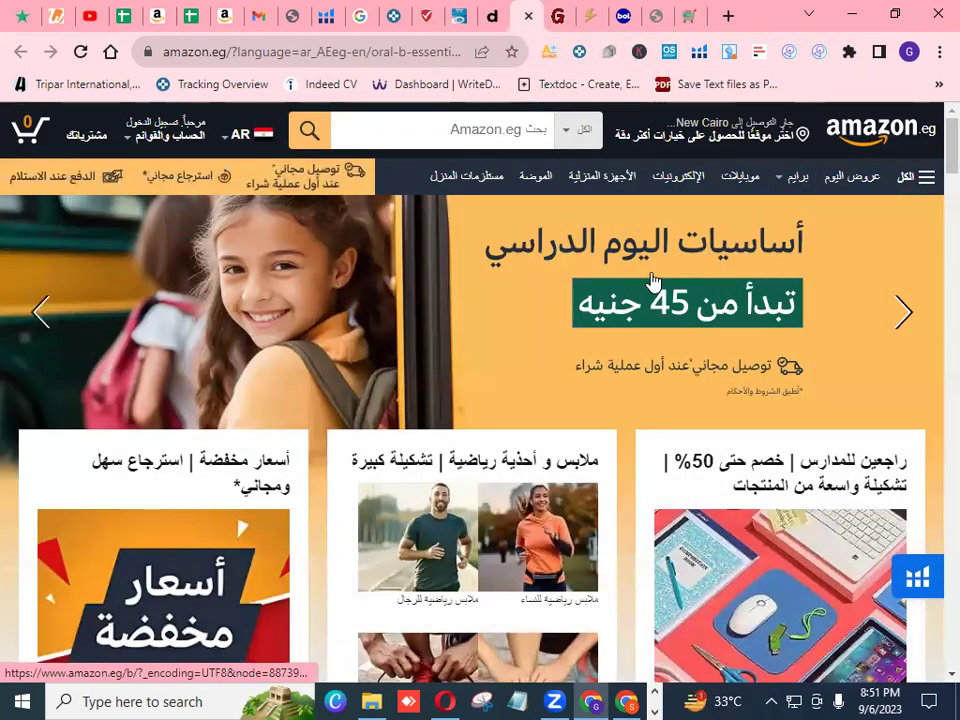
left_click(652, 283)
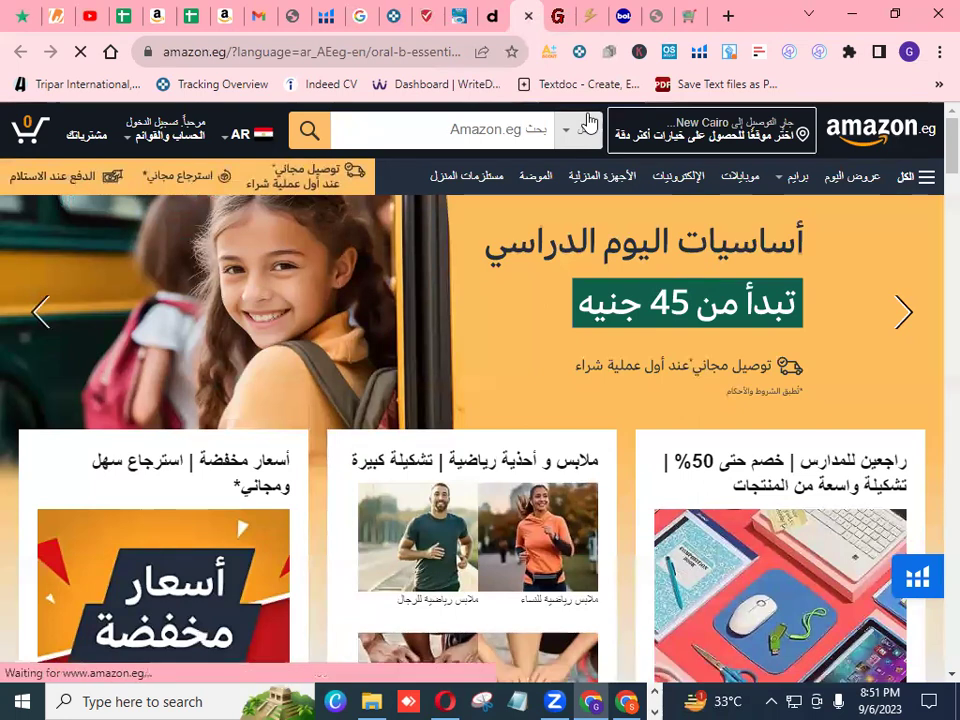
left_click(566, 27)
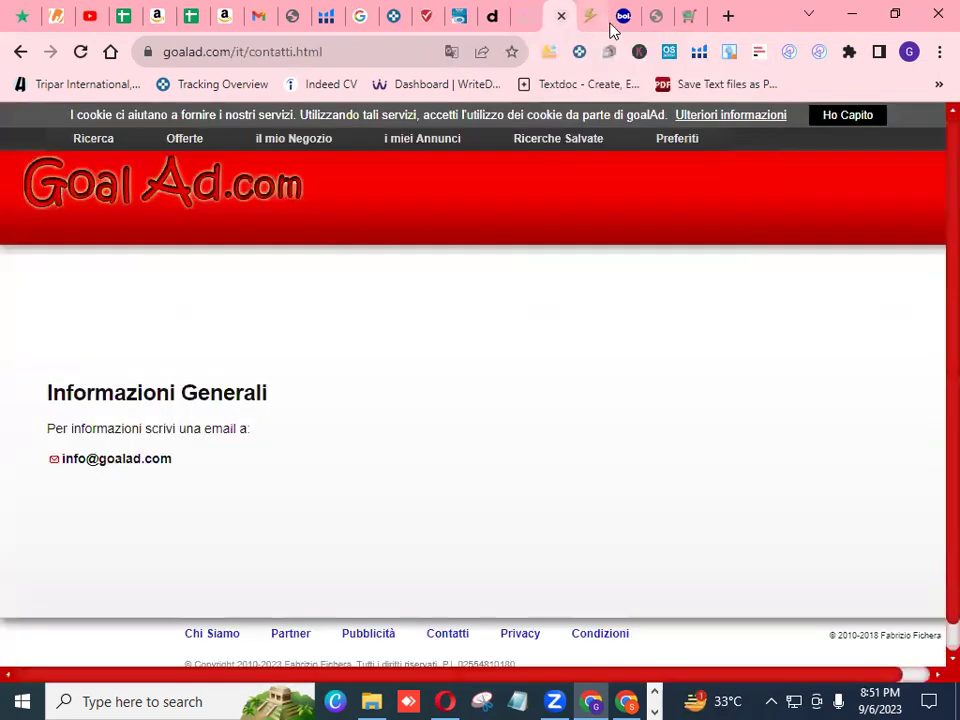
left_click(594, 30)
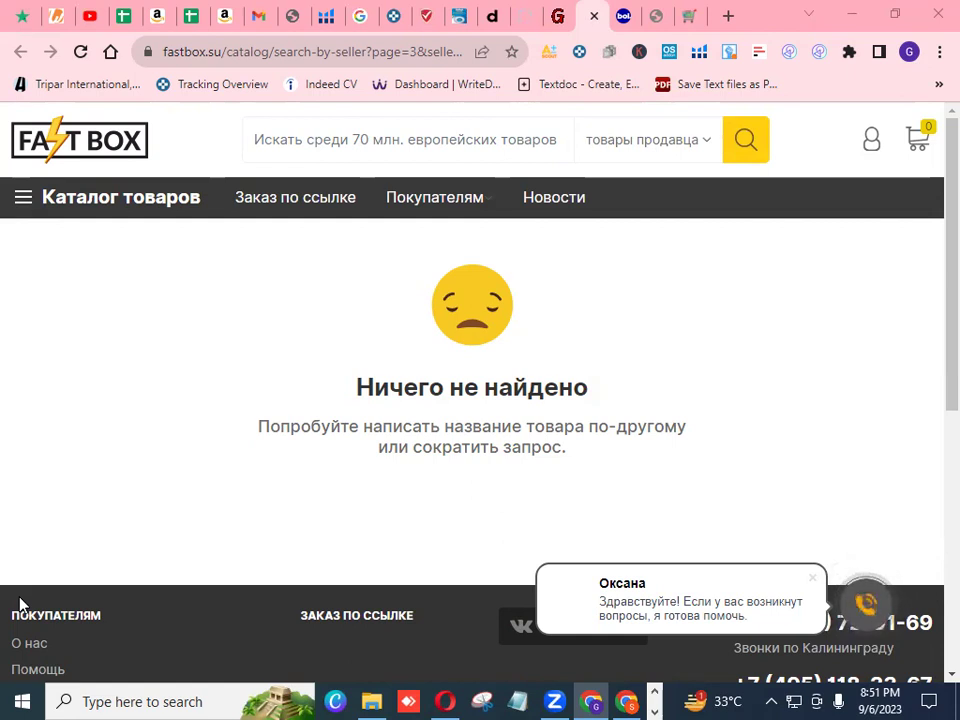
Examine the price, stock and seller details of the Oral-B Essential Floss 50 meter on bol.com.
left_click(617, 20)
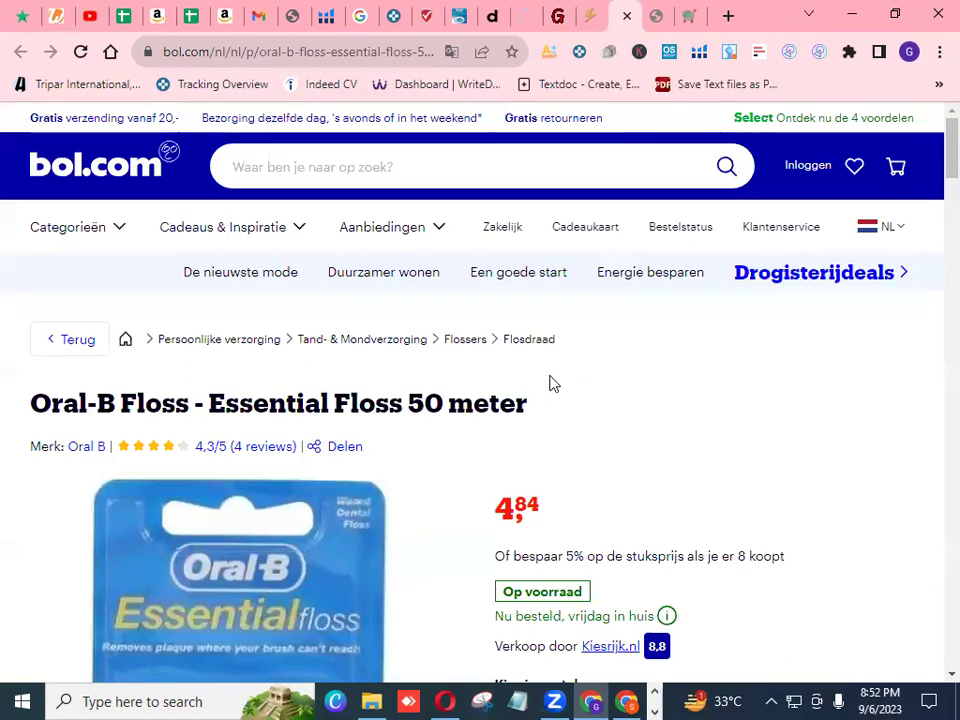
scroll(553, 384, "down", 2)
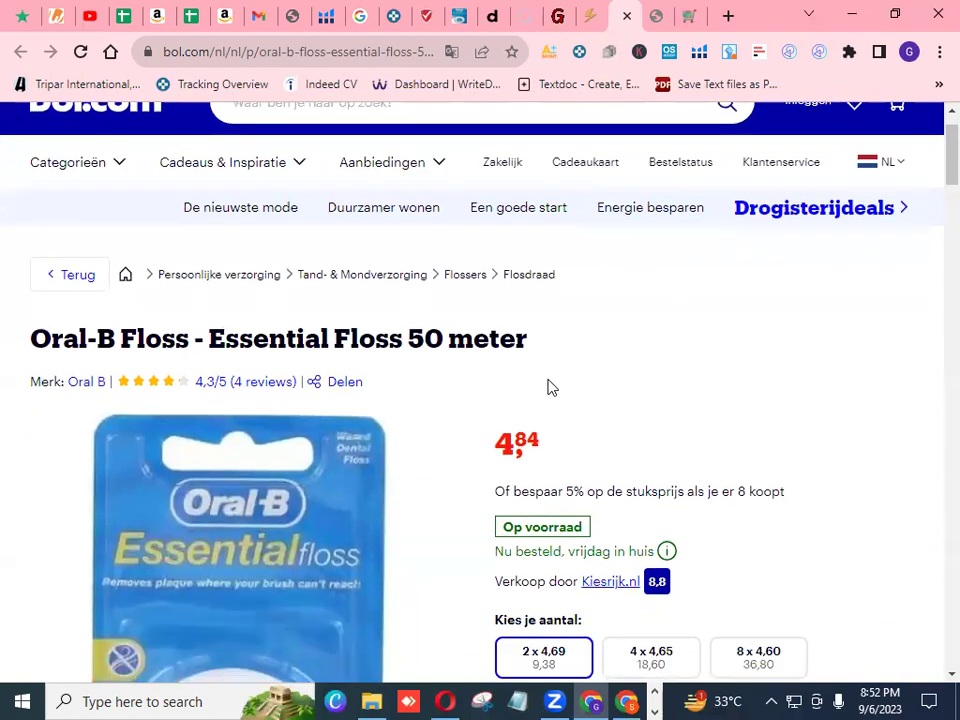
scroll(548, 387, "down", 1)
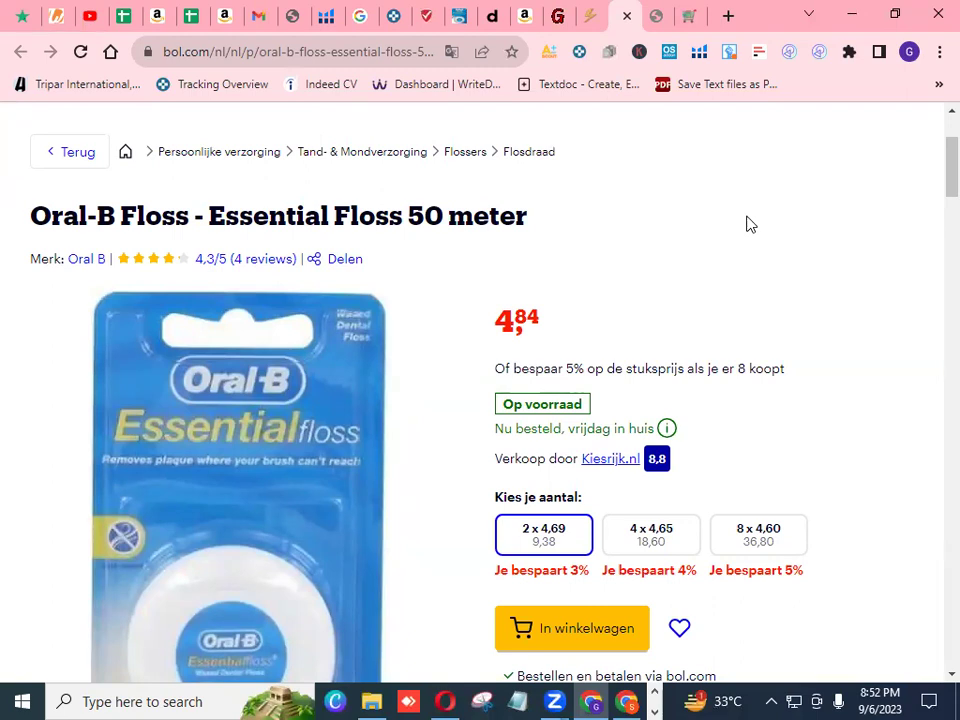
left_click(700, 221)
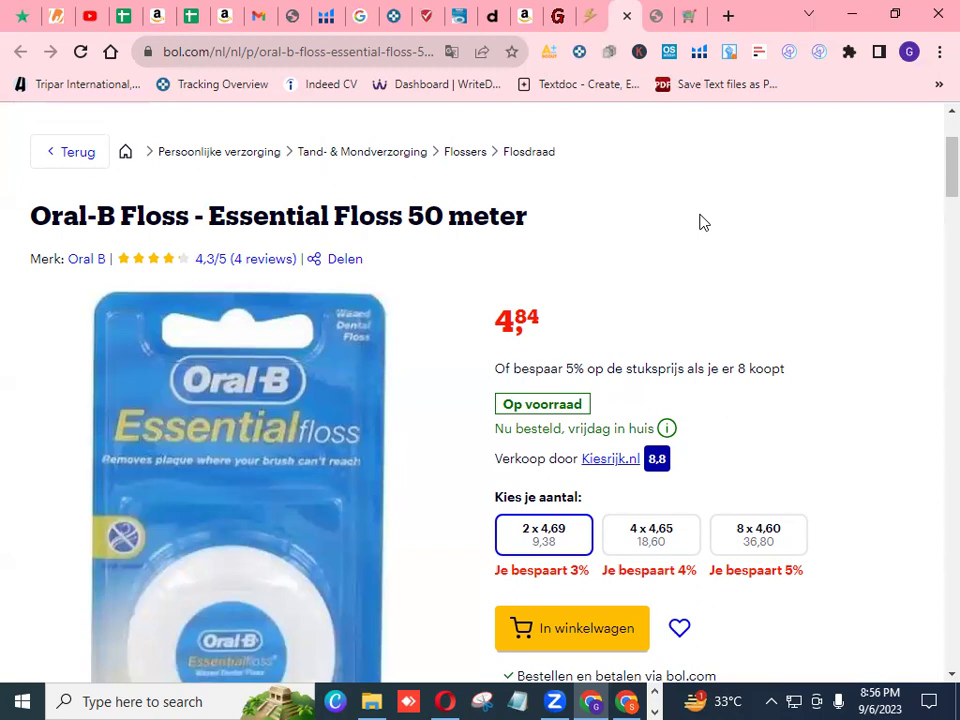
Check the kupi.tut.by and tula.goodster.ru pages again and return to the Oral-B floss product on bol.com.
left_click(659, 22)
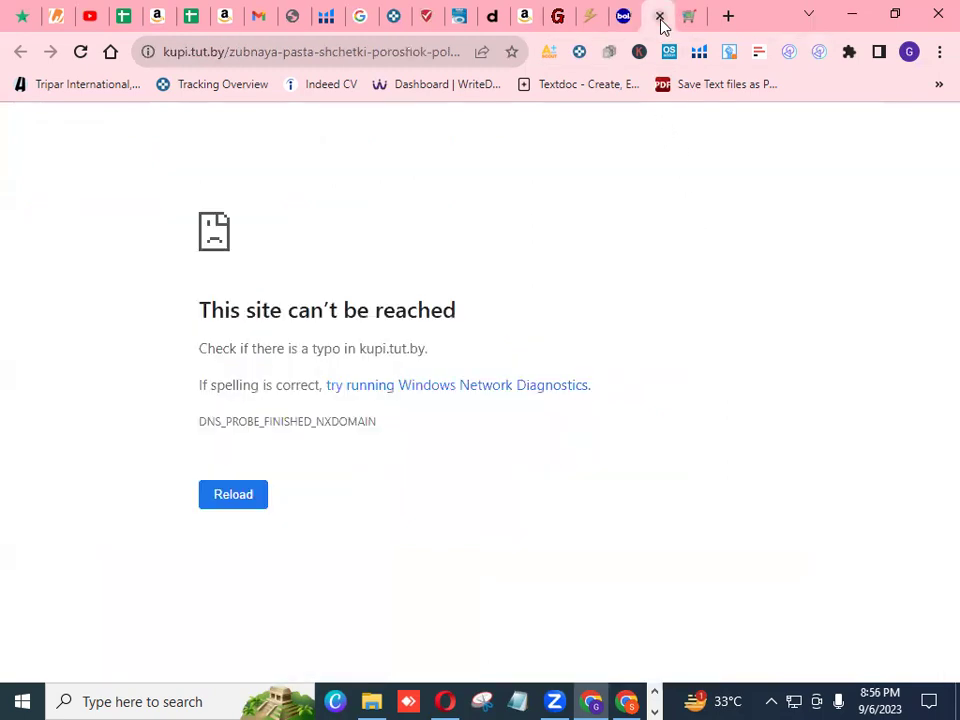
left_click(688, 27)
left_click(620, 27)
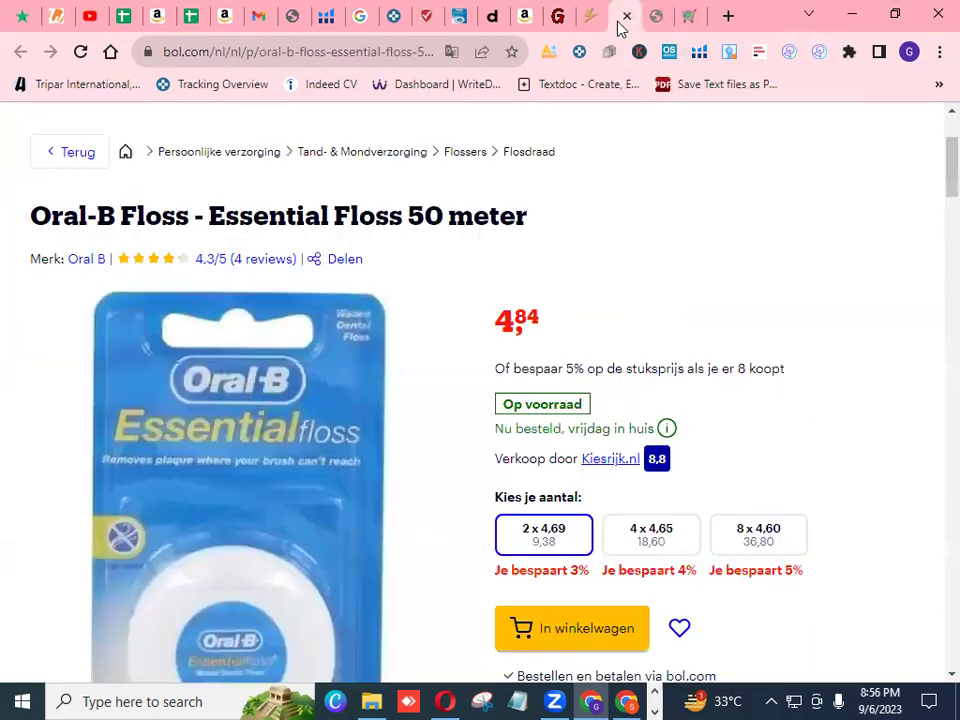